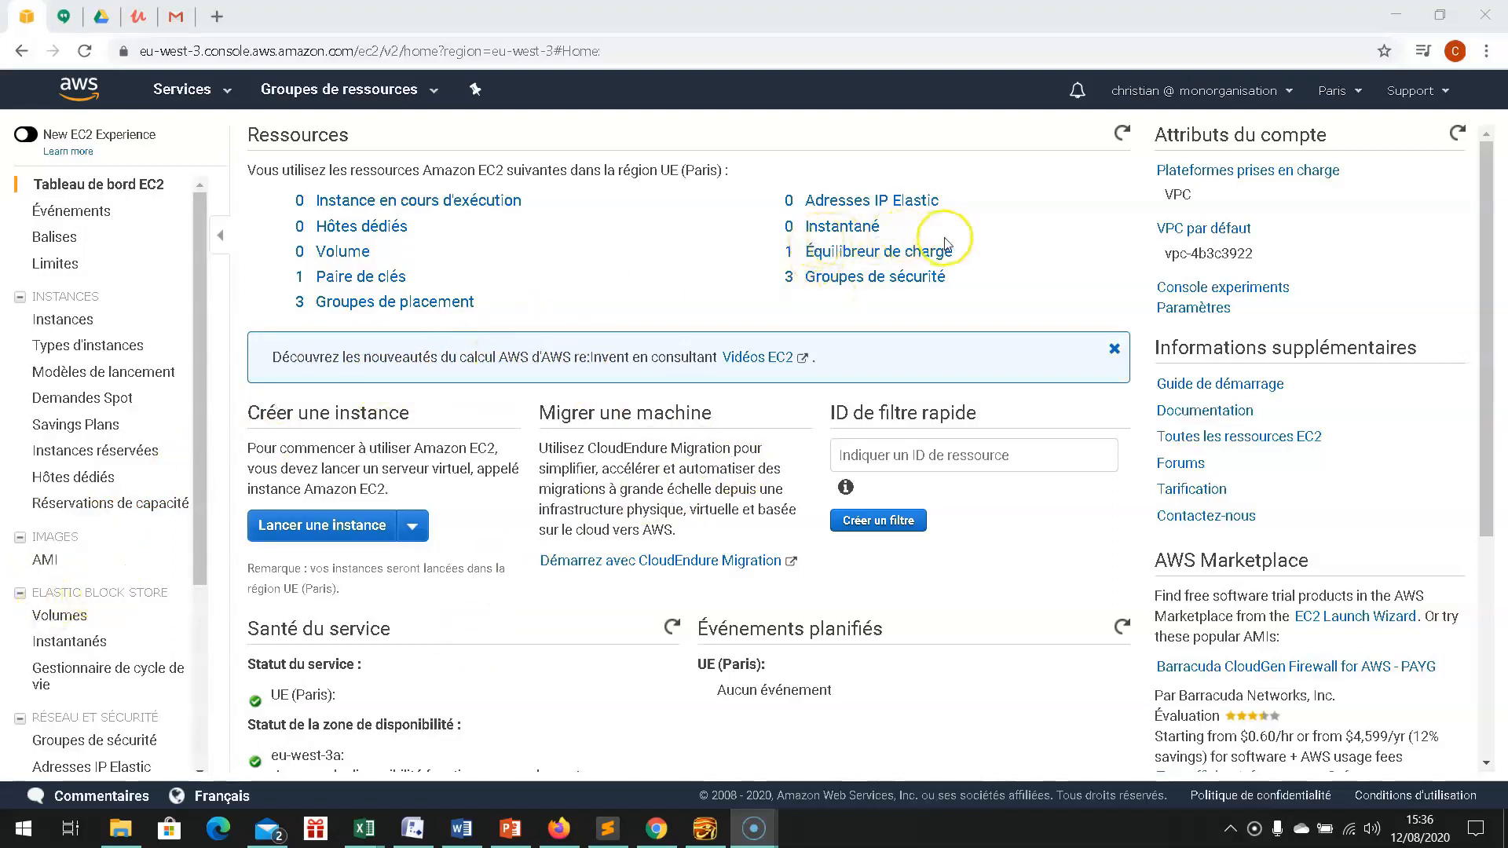
- Open the Auto Scaling groups page in the New EC2 Experience and start creating an Auto Scaling group
scroll(89, 598, down, 3)
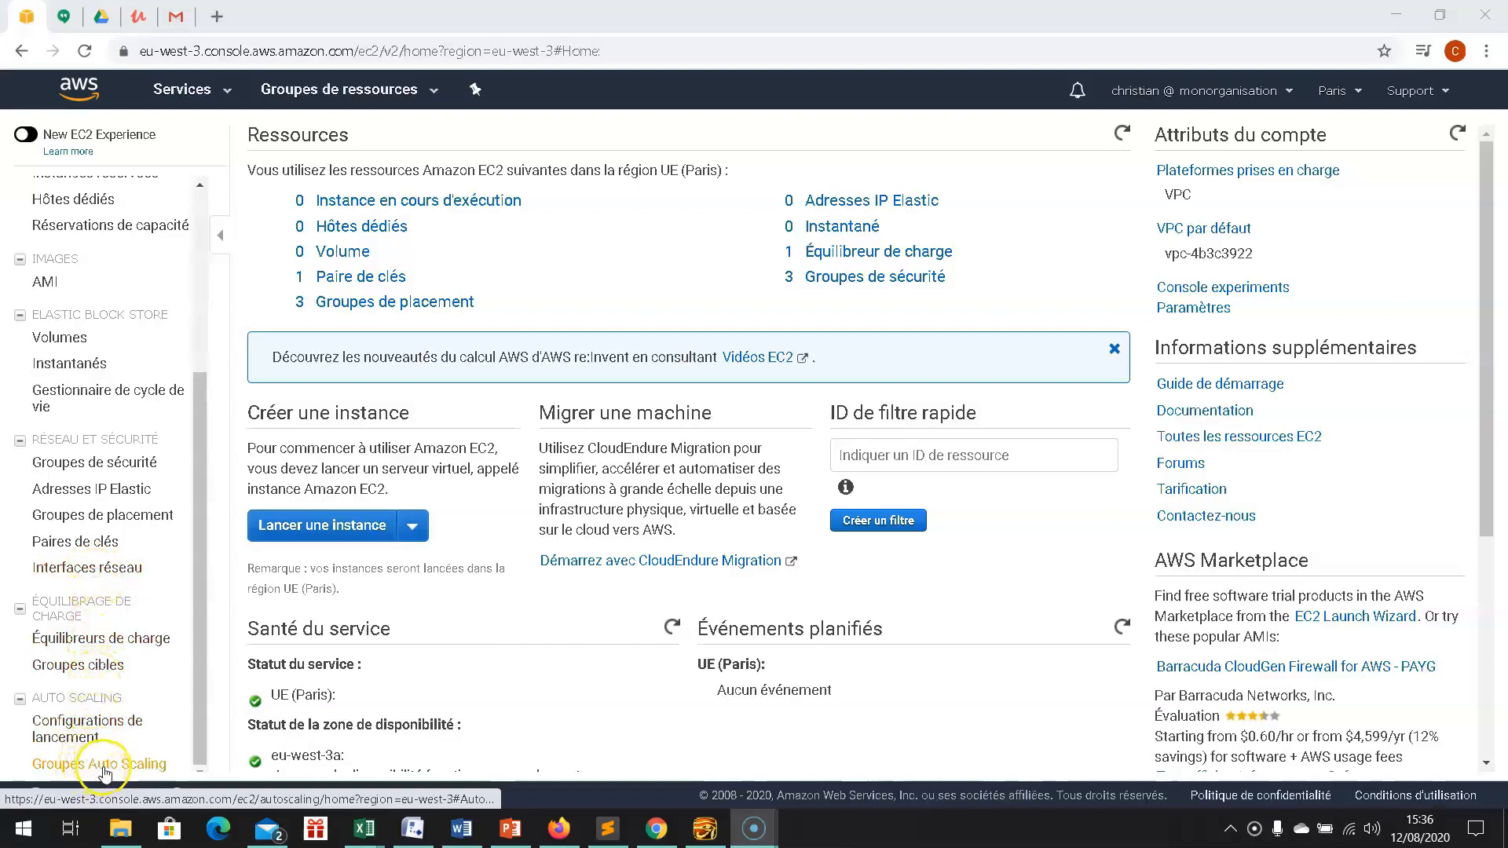
click(105, 772)
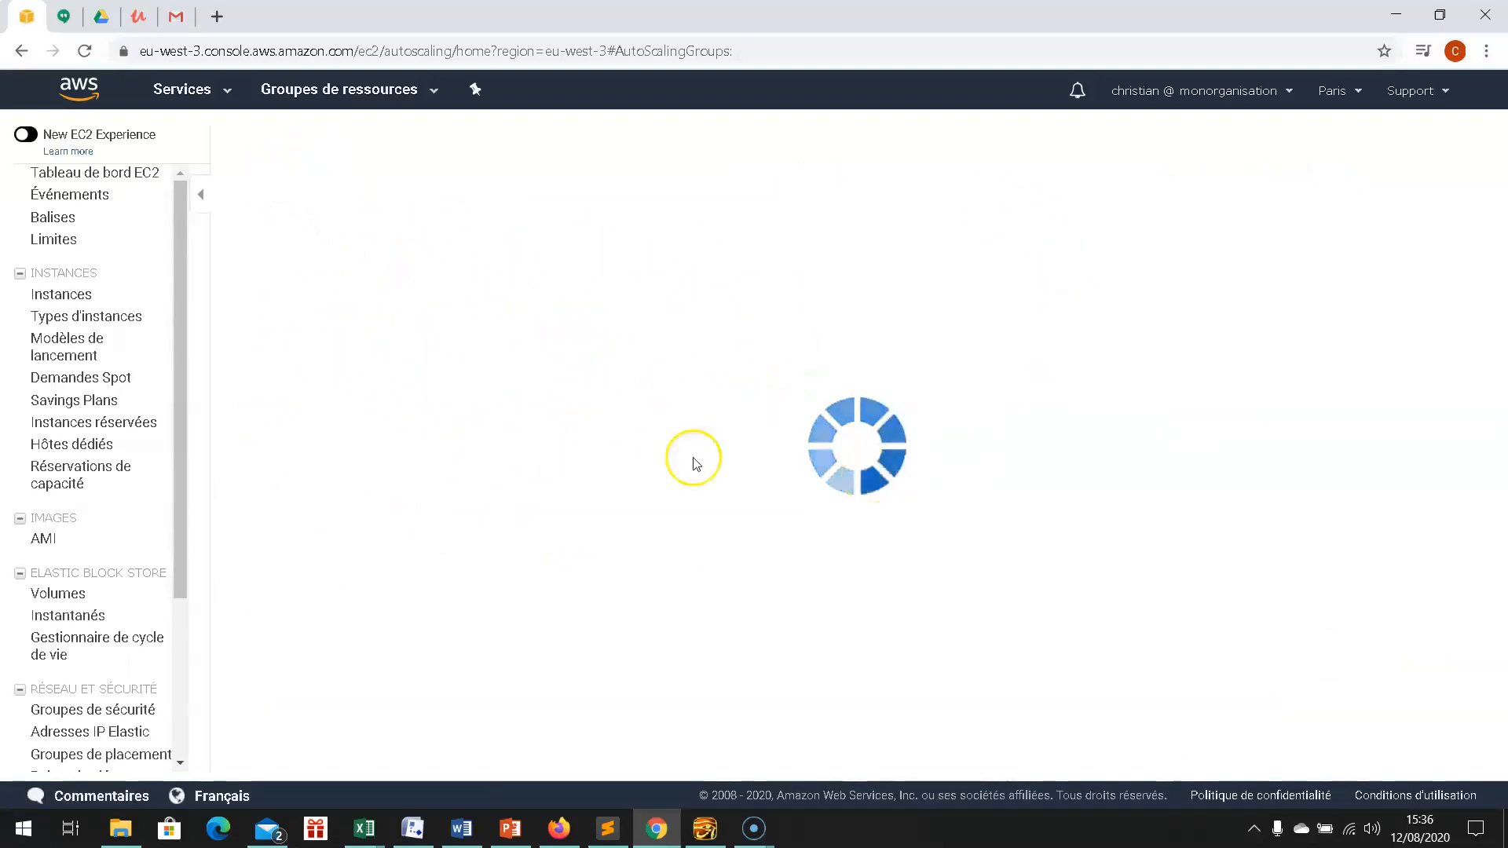
click(28, 136)
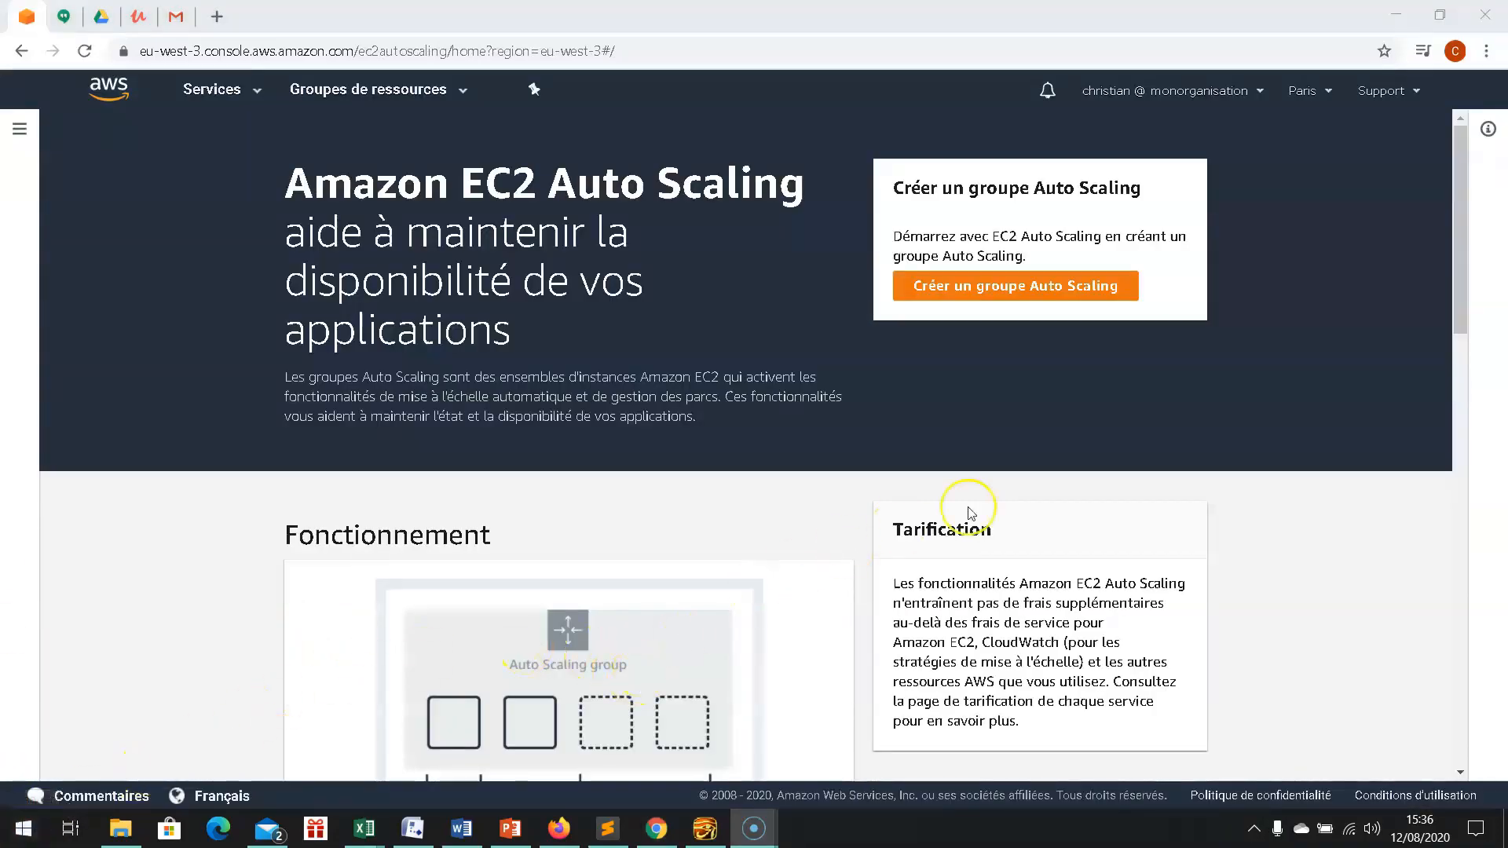
click(1042, 292)
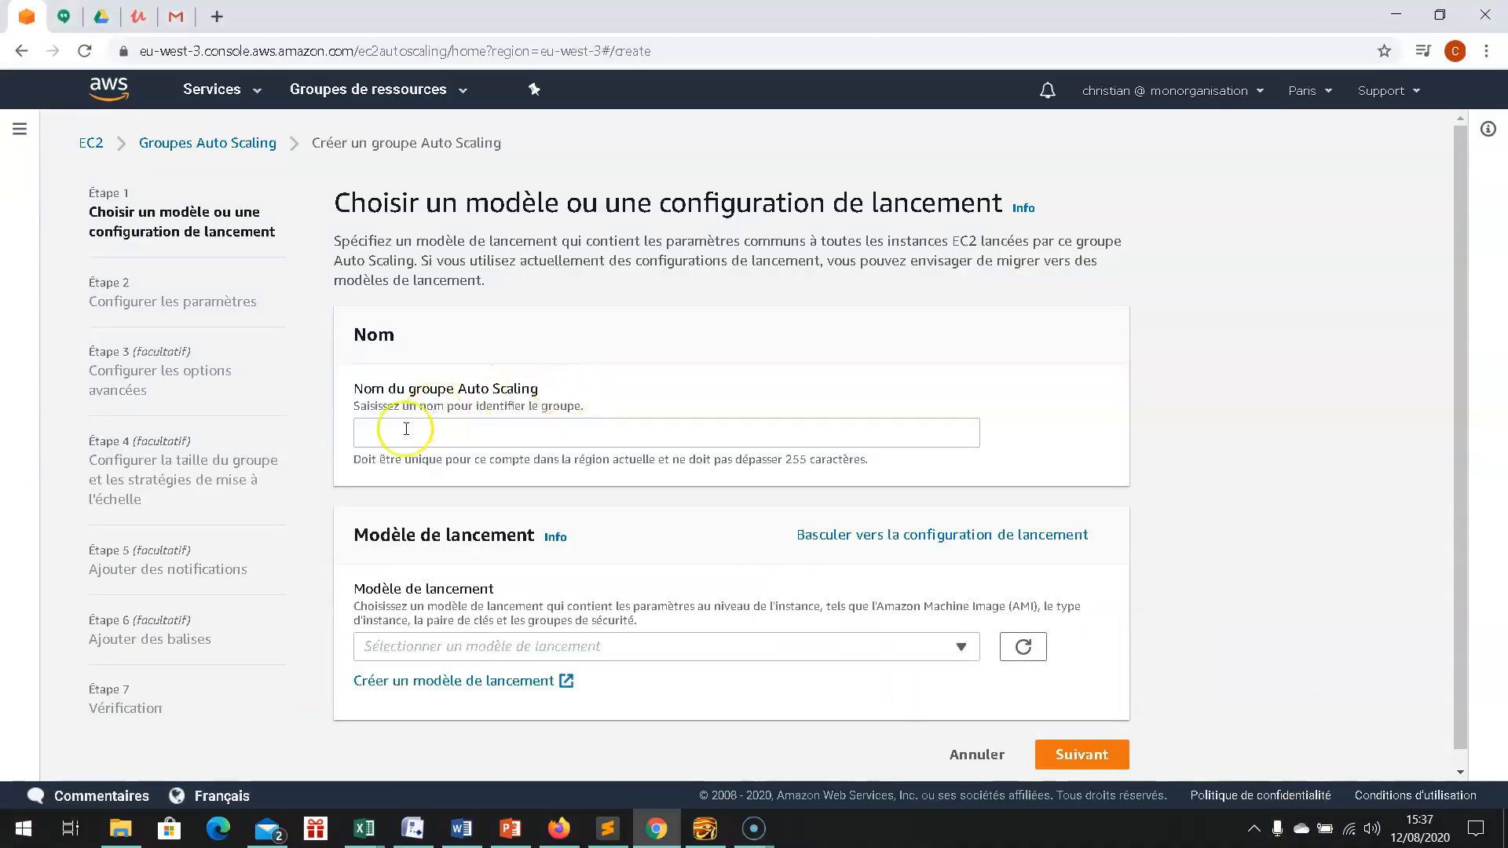
- Name the Auto Scaling group MonPremierASG and check which launch templates are available
click(382, 437)
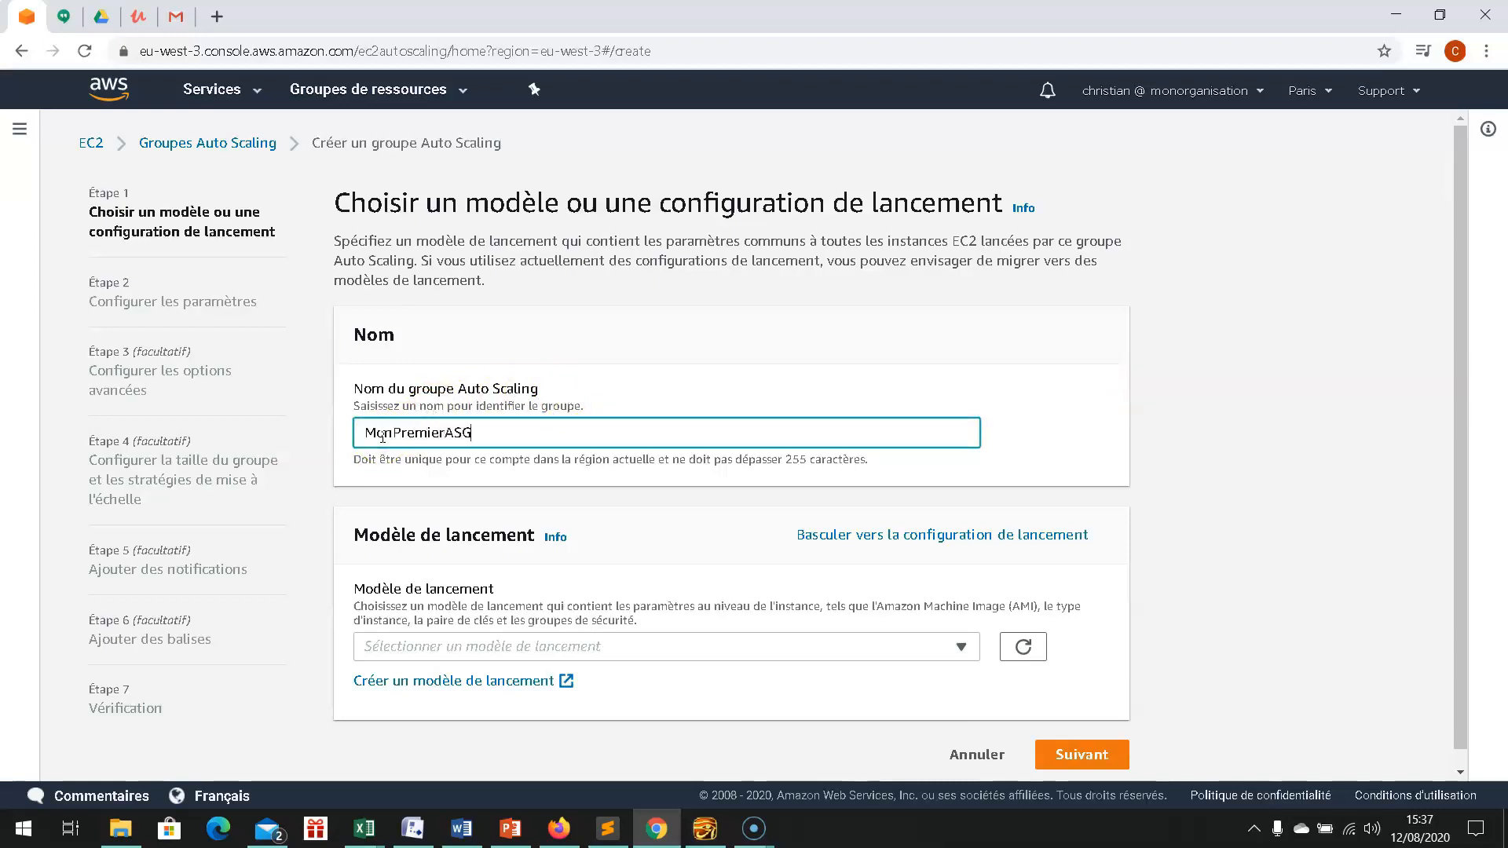
double_click(382, 437)
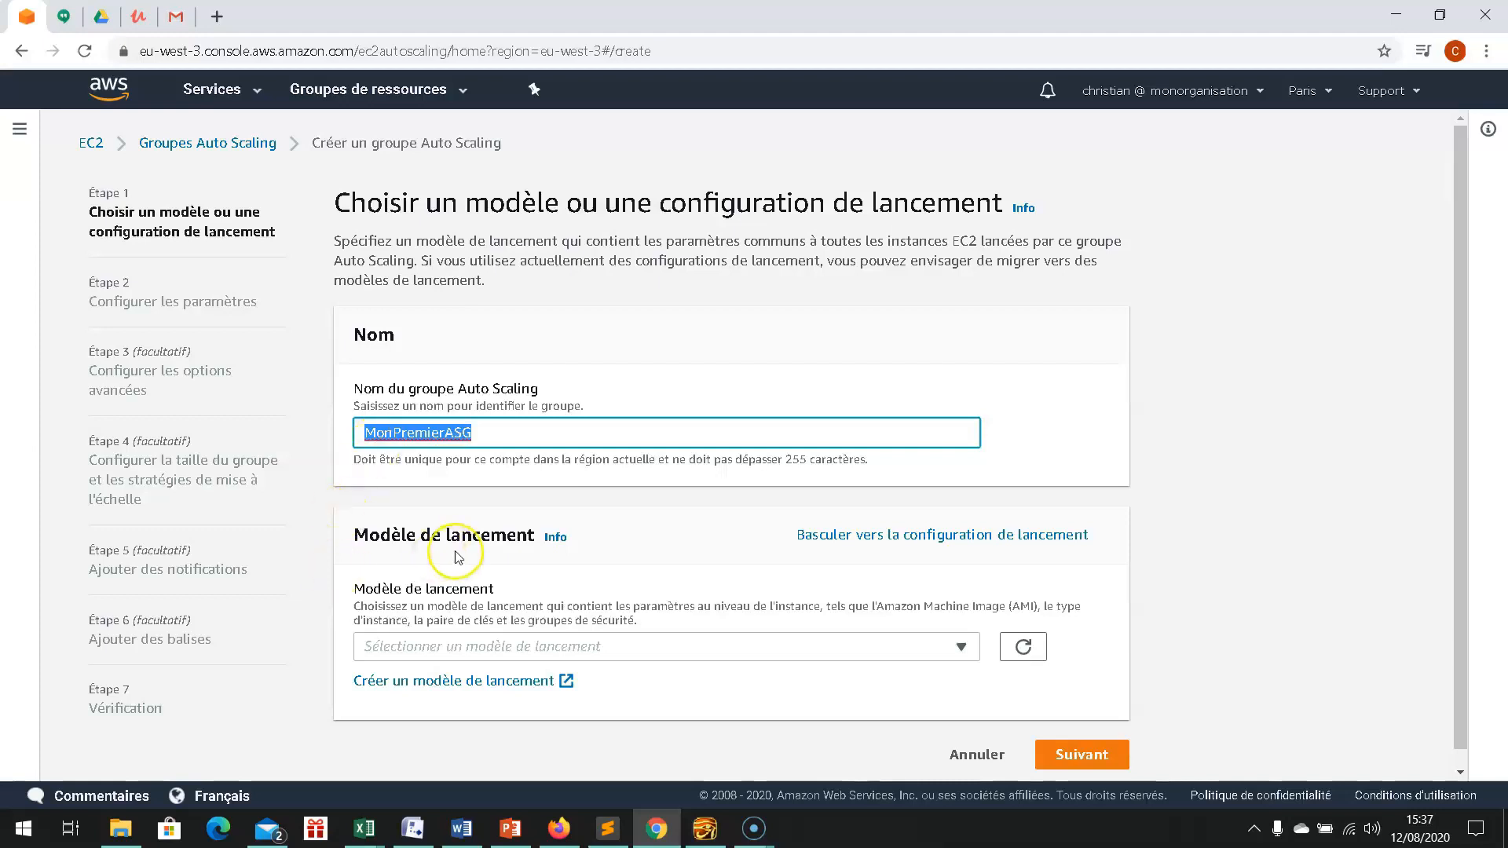
click(488, 652)
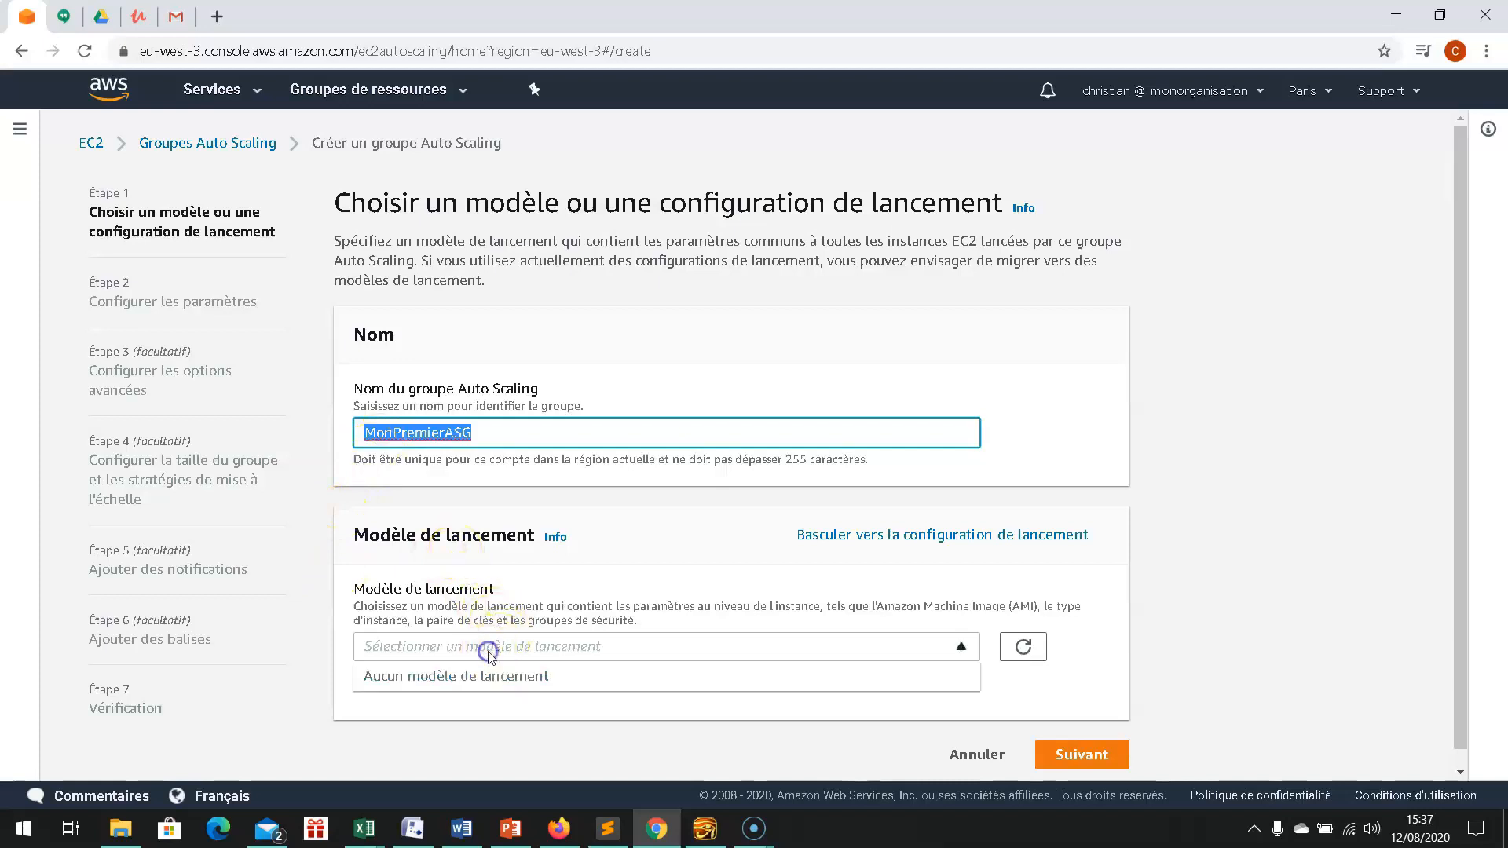
click(750, 711)
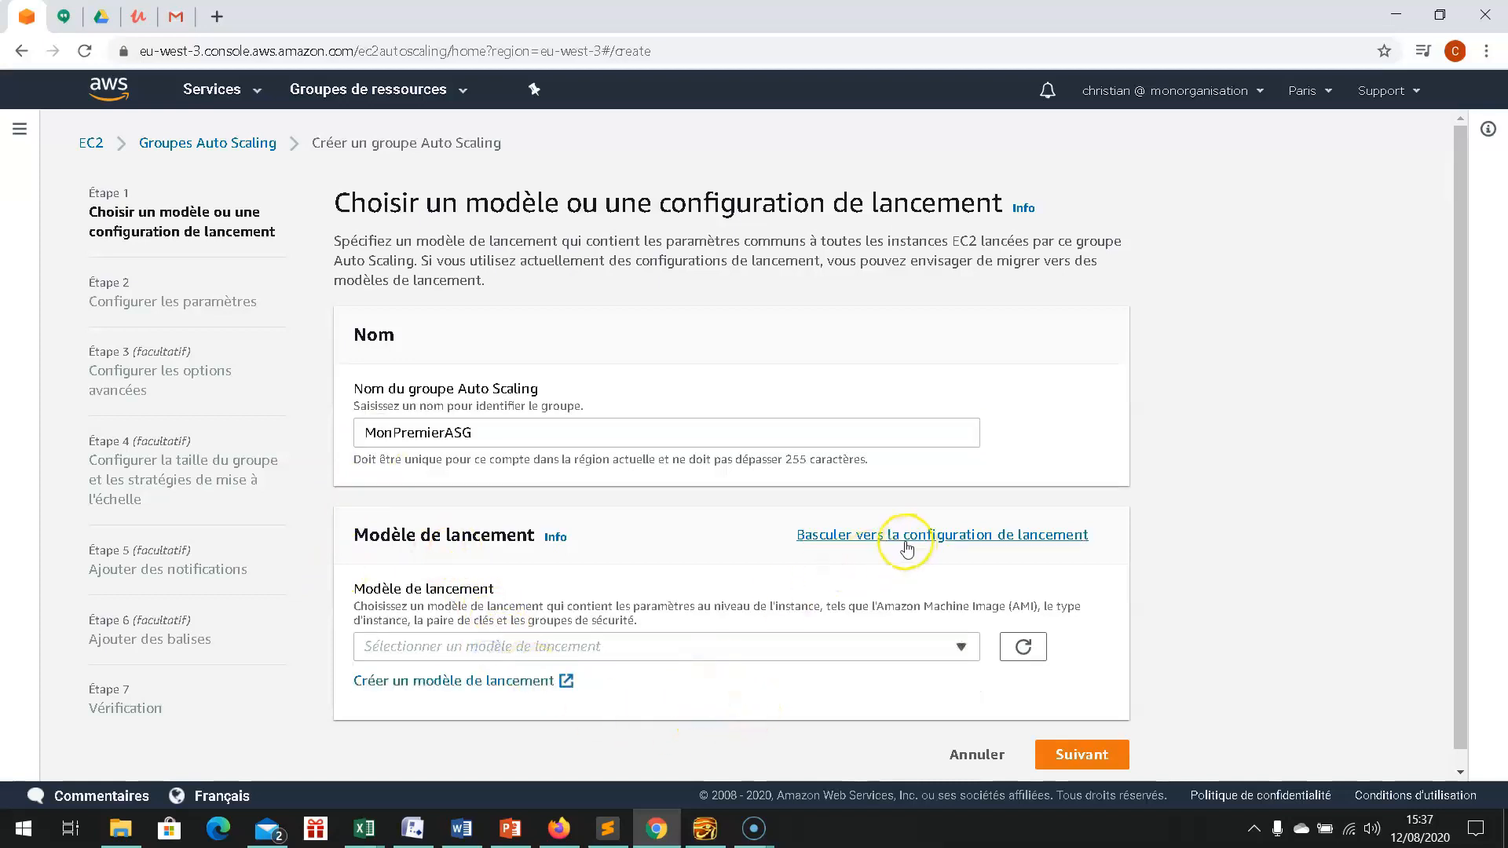
- Start a new launch template and enter MonPremierModeleASG as both its name and its version description
click(455, 684)
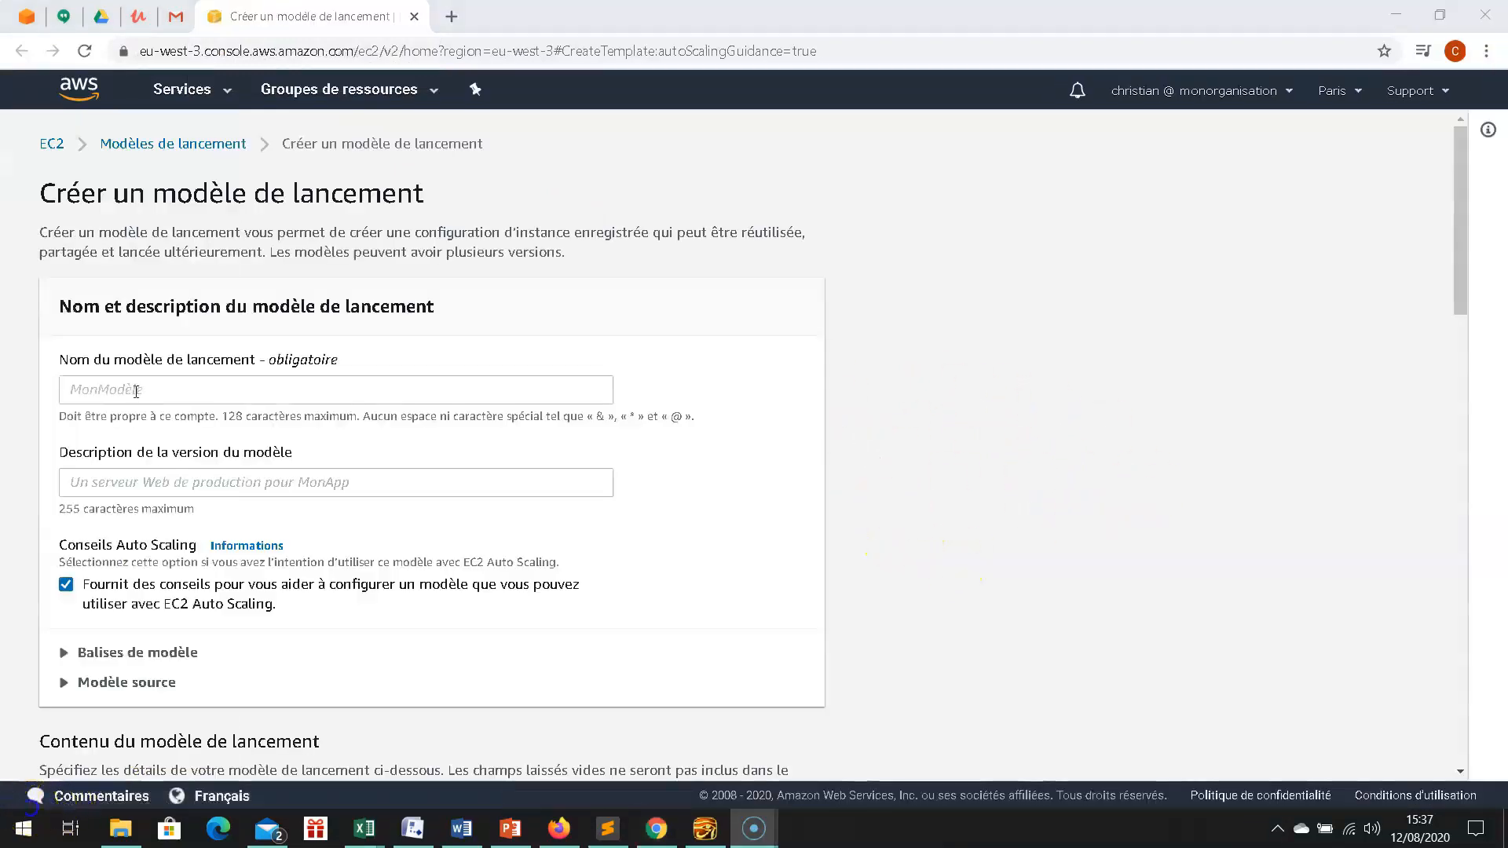
click(136, 391)
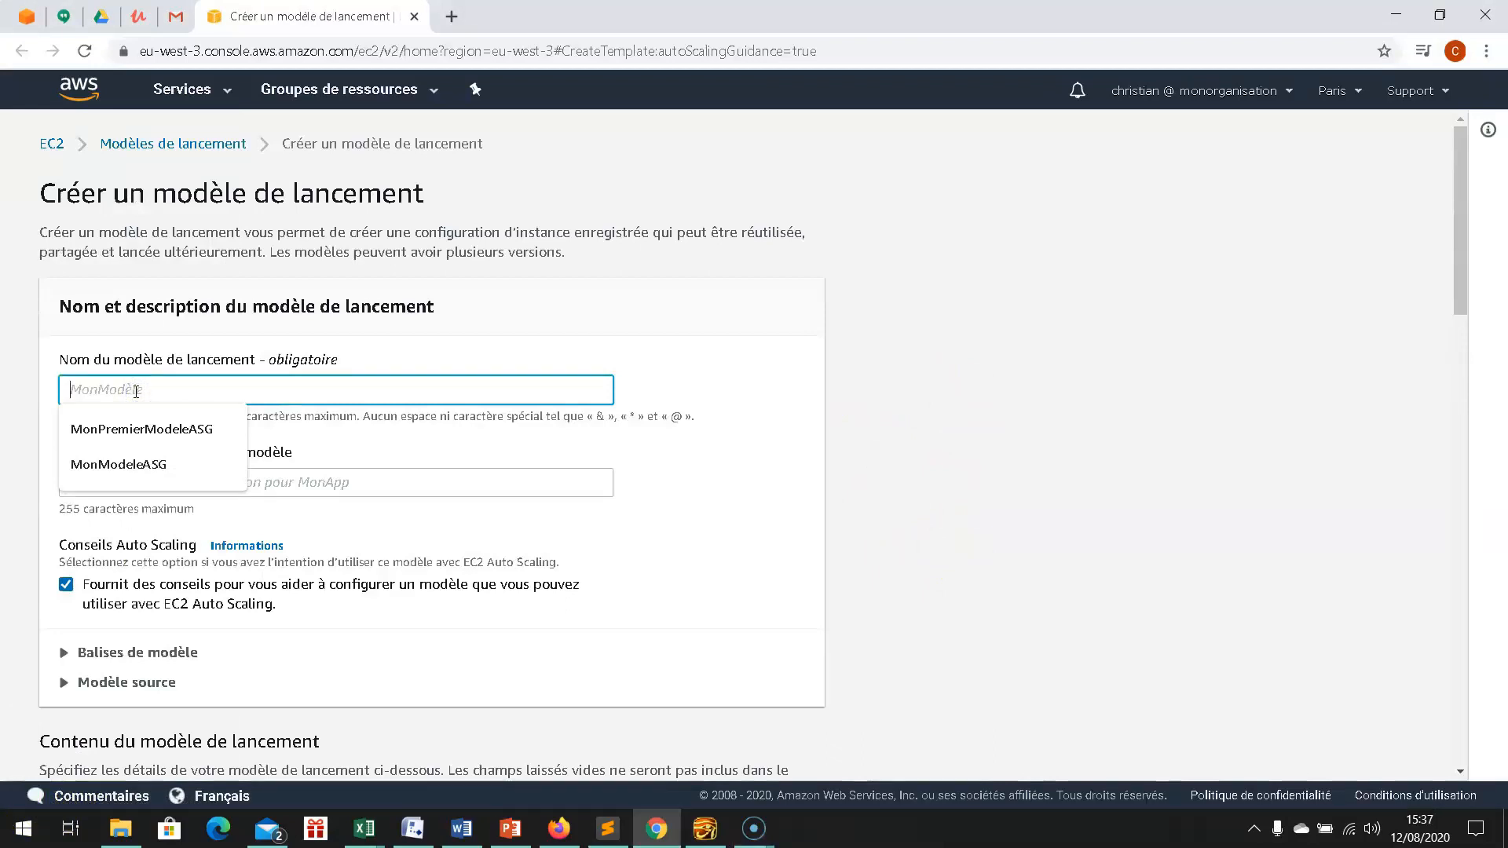
click(173, 429)
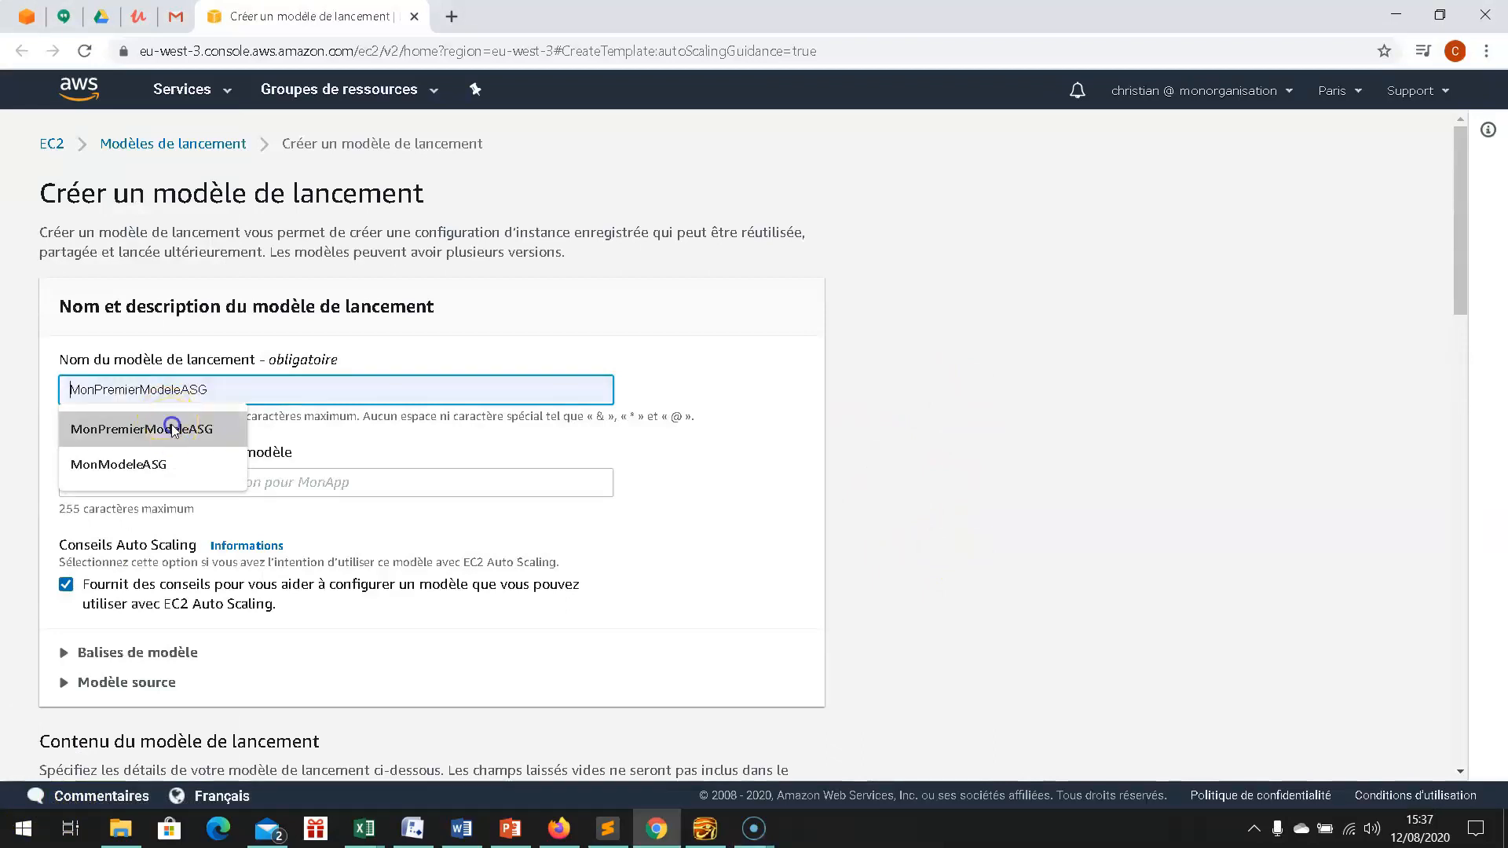
drag(262, 388, 48, 379)
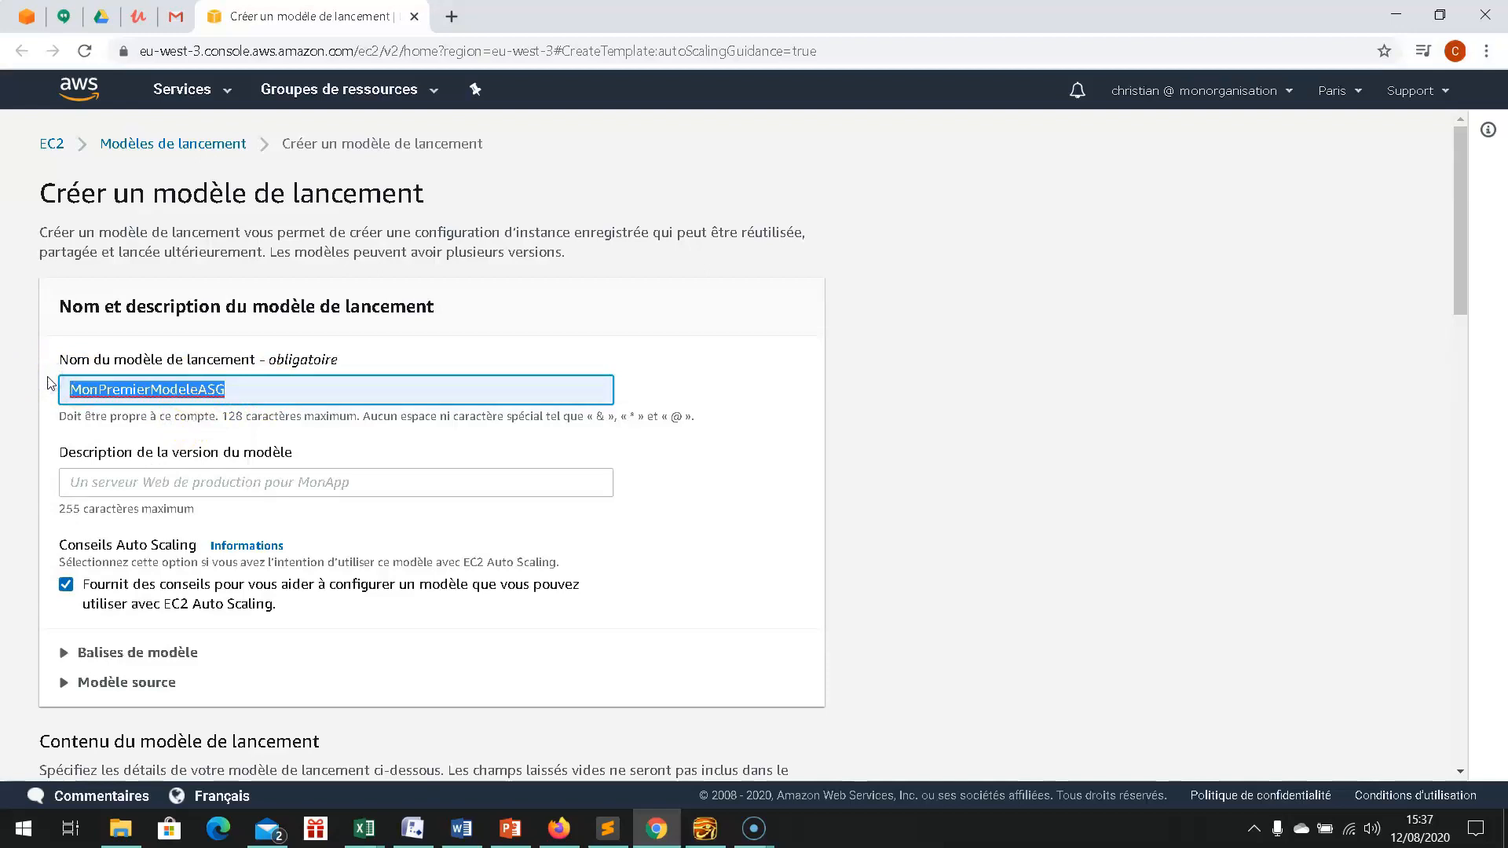
click(88, 481)
click(93, 518)
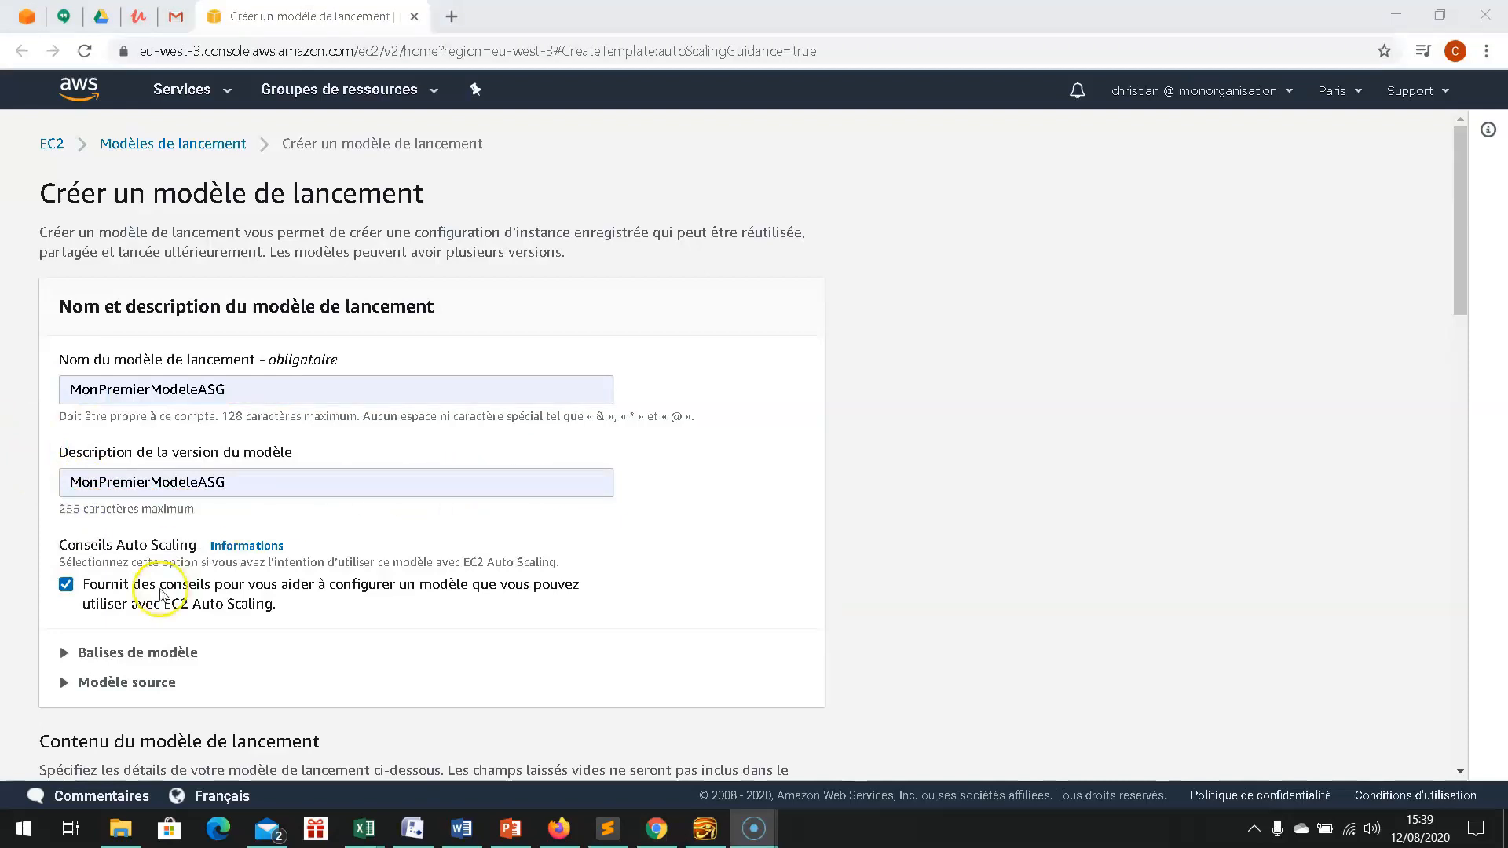
- Choose Amazon Linux 2 AMI (HVM), SSD Volume Type as the launch template's machine image
scroll(296, 601, down, 1)
scroll(182, 586, down, 3)
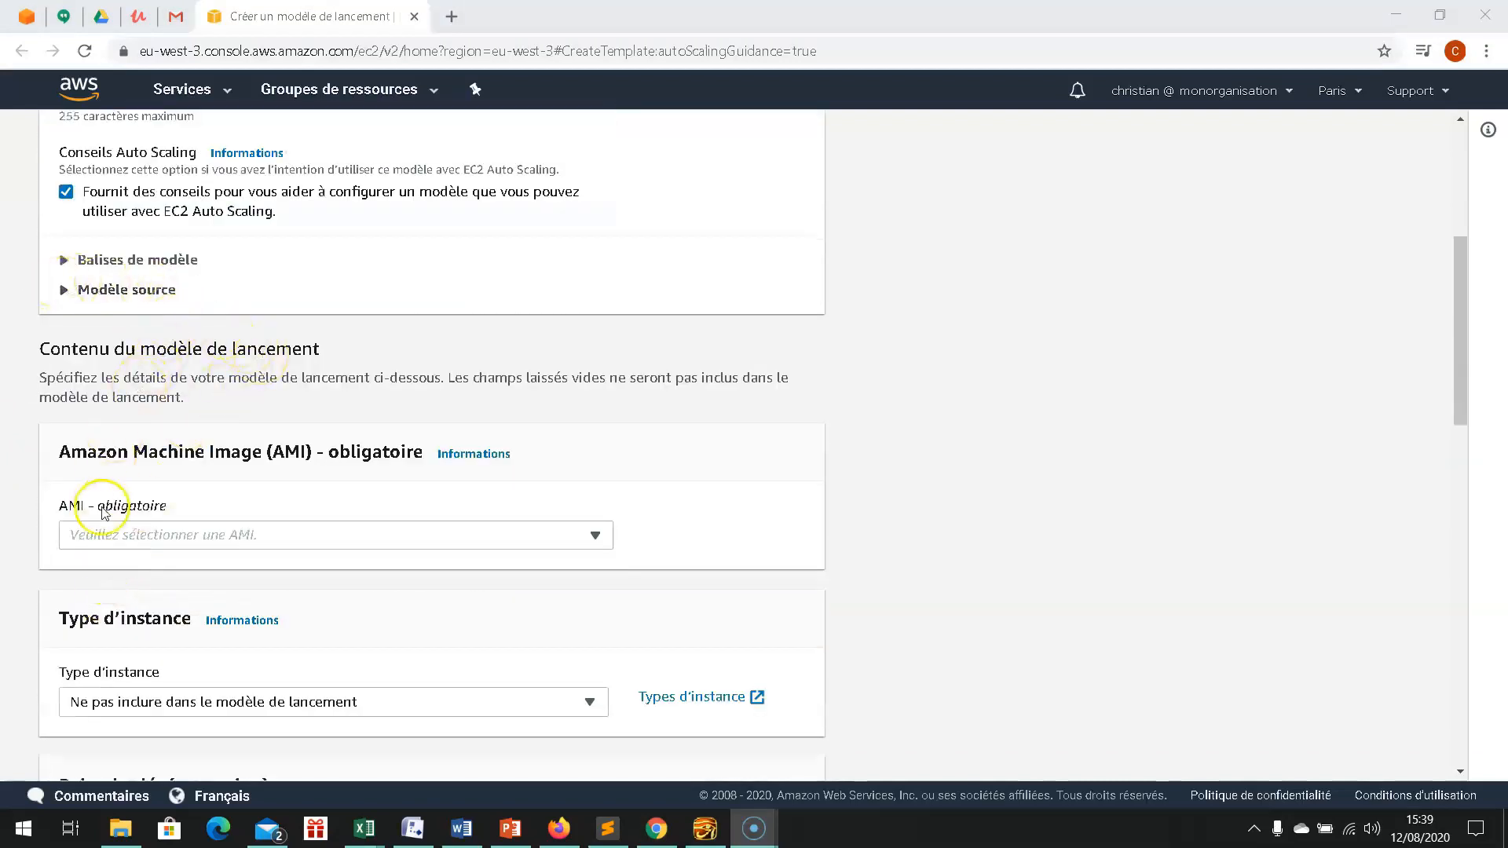
click(236, 534)
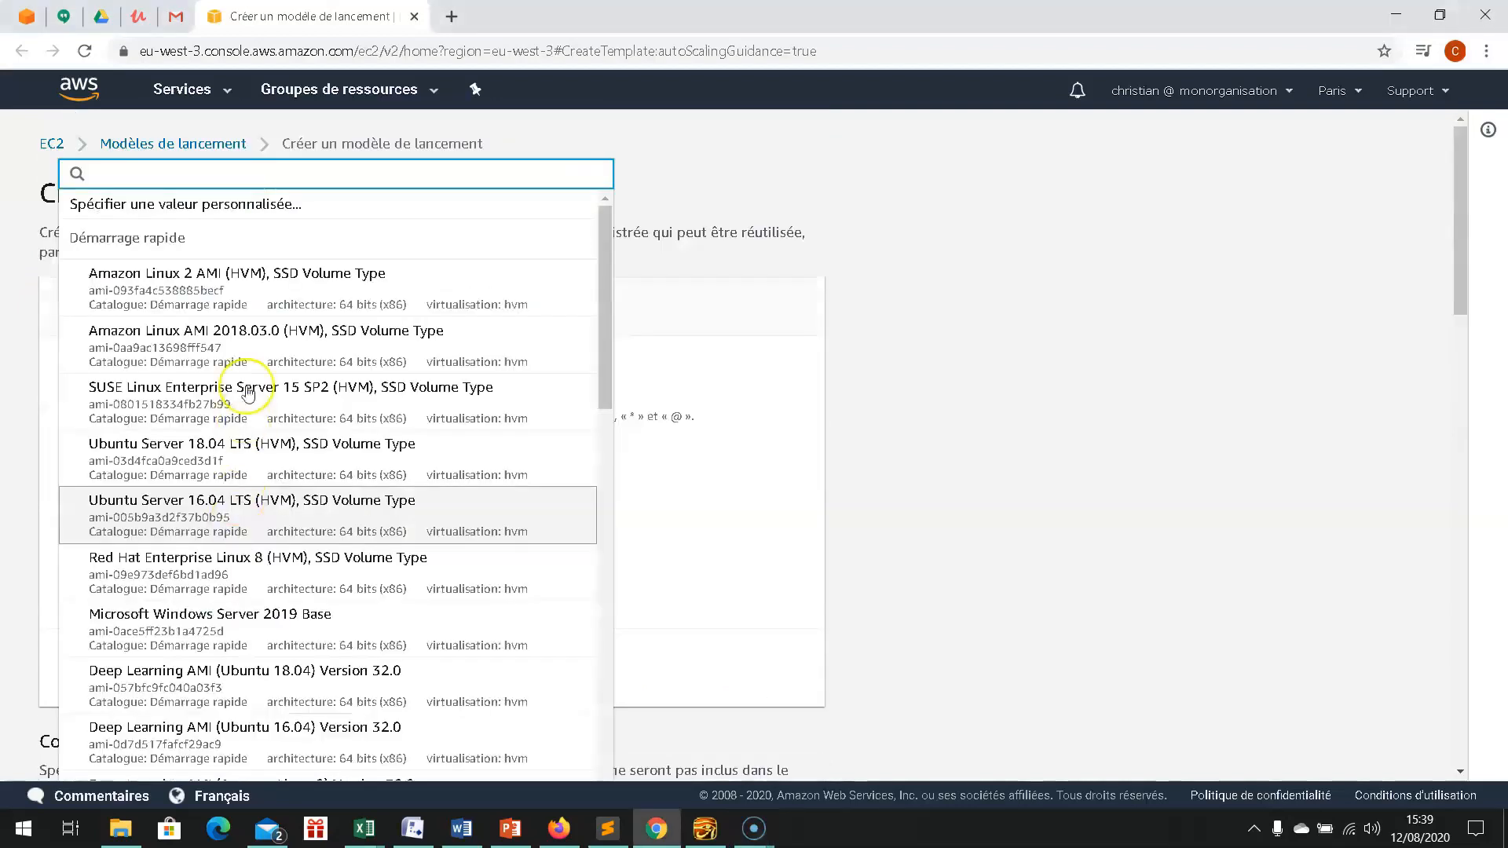
click(219, 296)
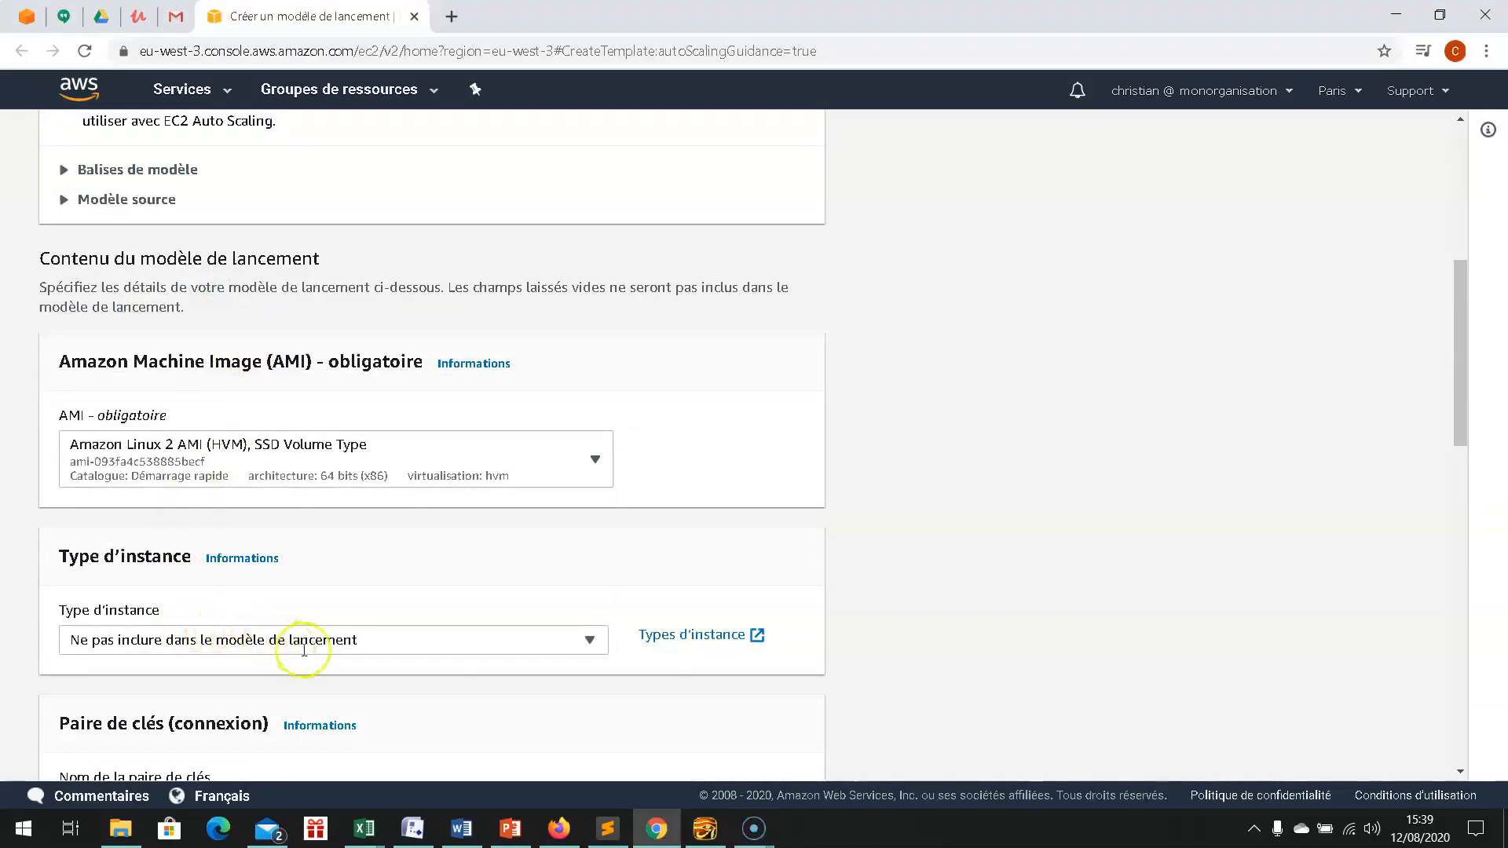
- Set the launch template's instance type to t3.micro
click(334, 655)
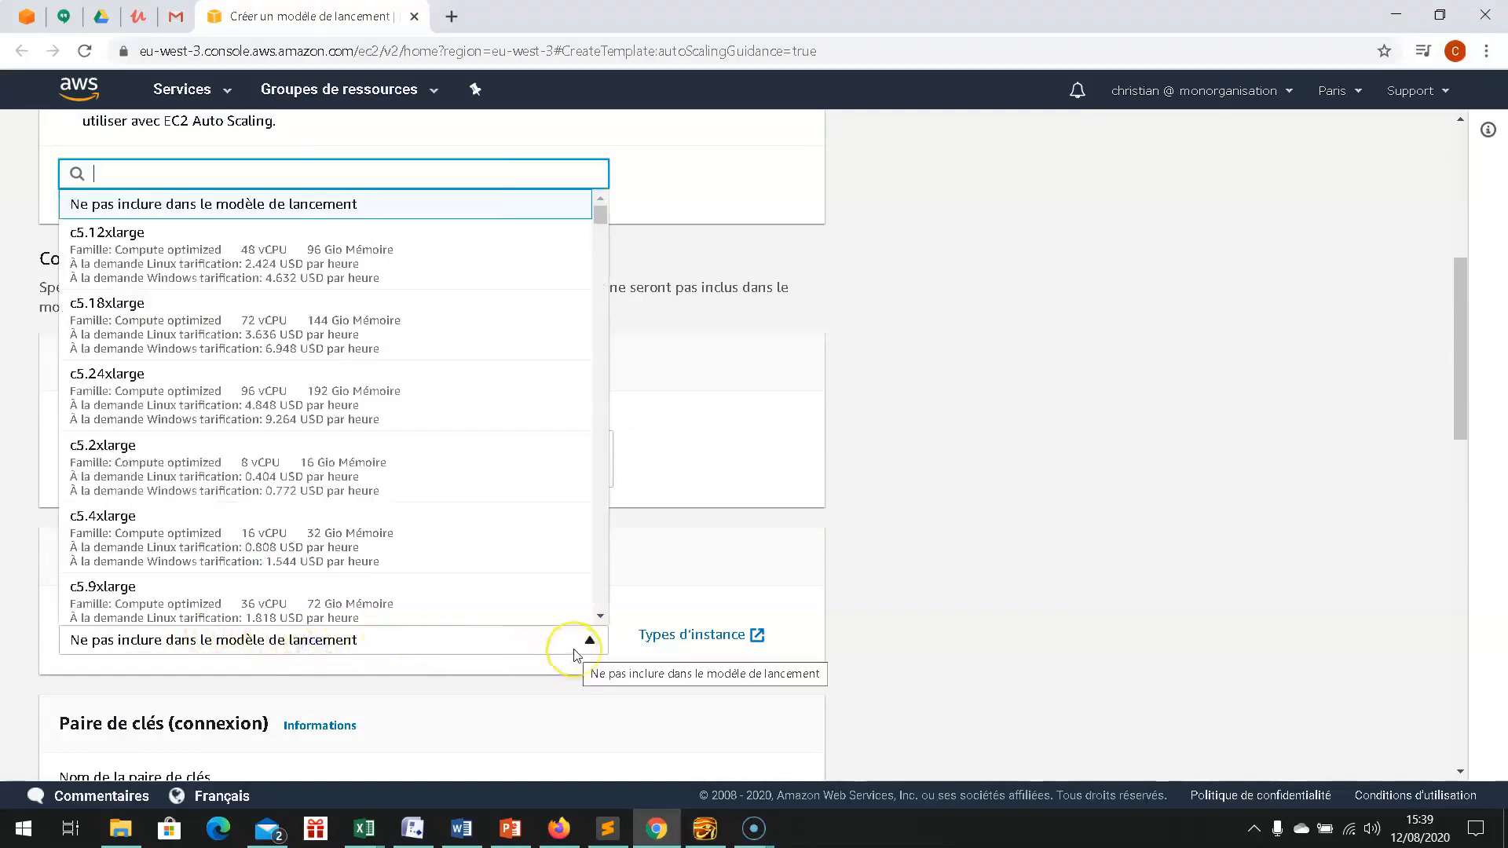
text(t3)
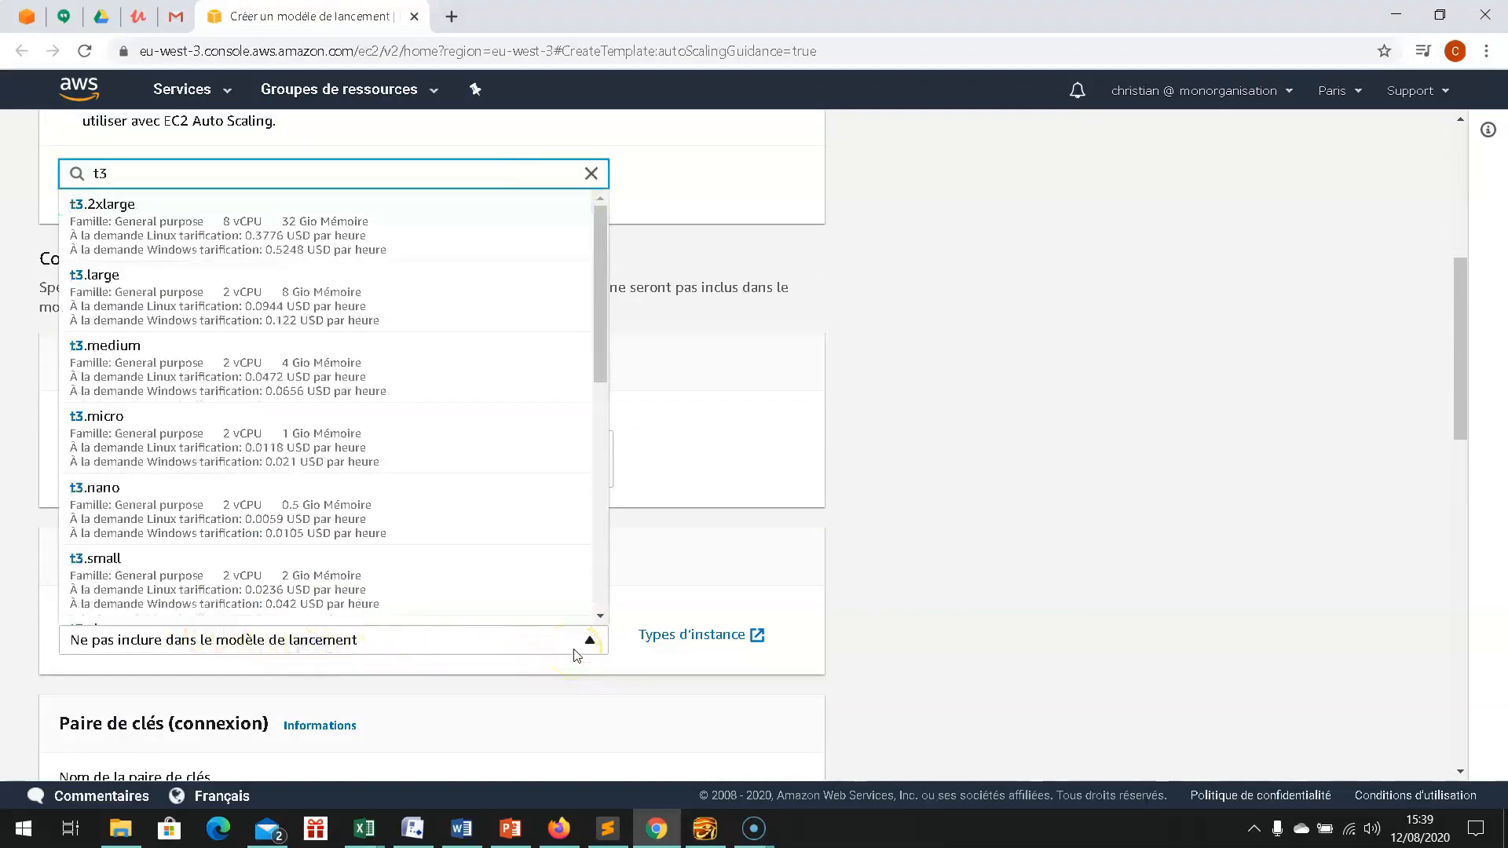
text(?)
key(BackSpace)
text(.)
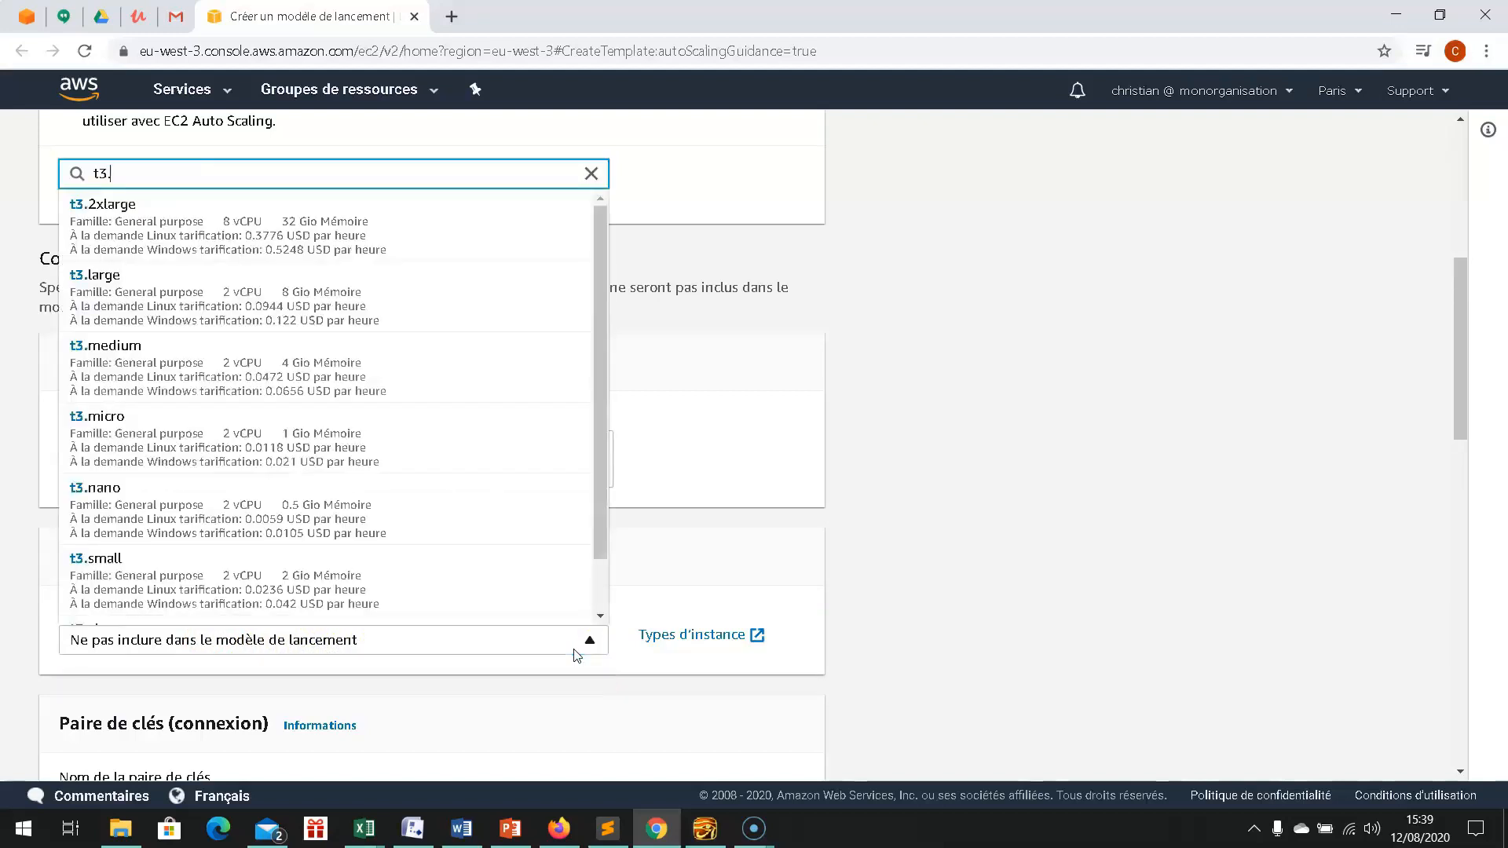
text(mi)
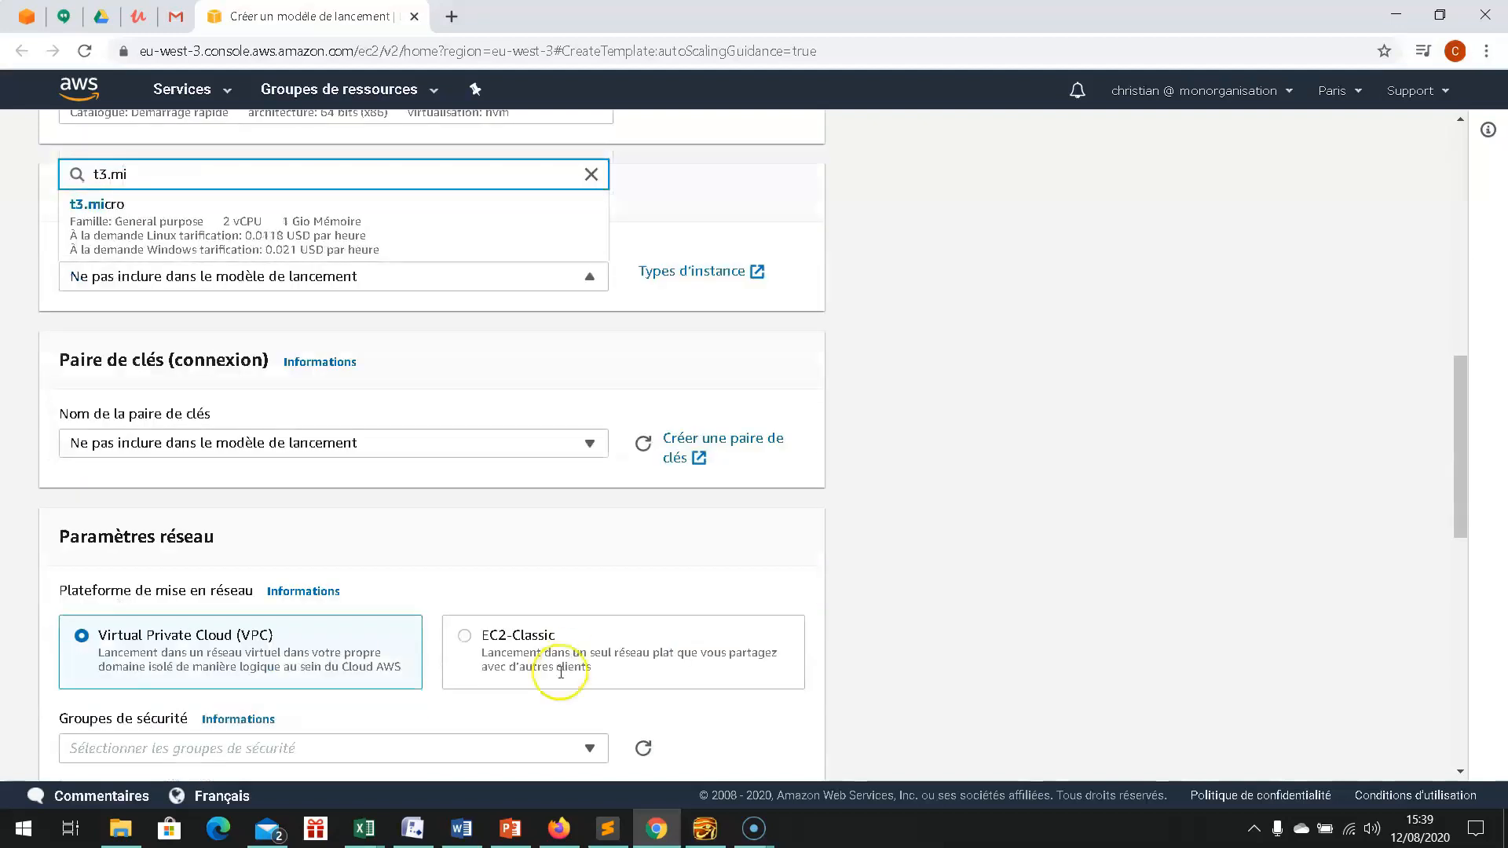
click(342, 236)
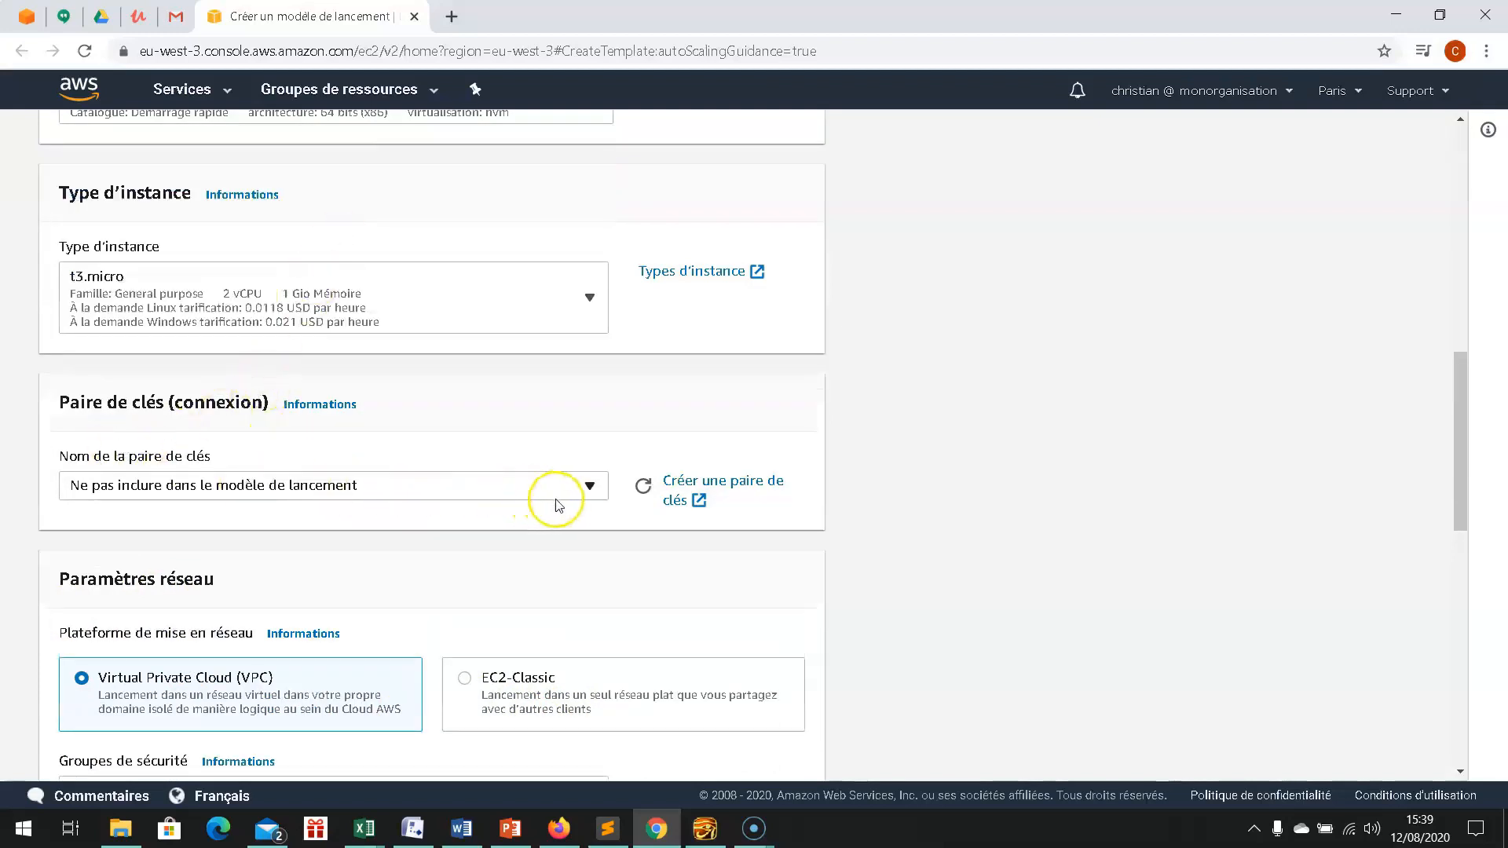
- Select the mapremiereinstance key pair and assign the MaPremiereInstance security group to the launch template
click(589, 486)
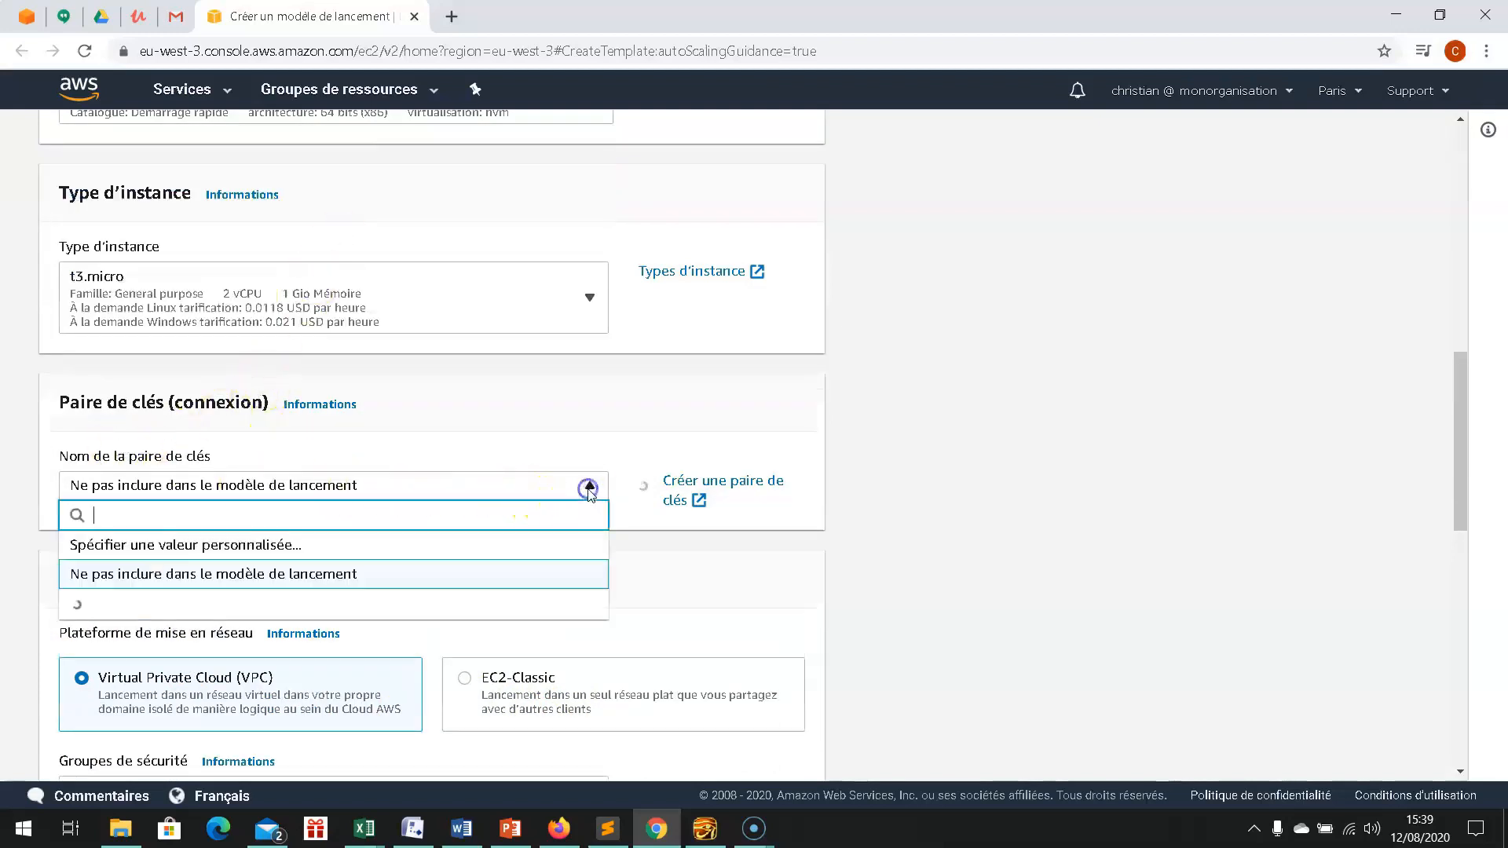
click(177, 603)
scroll(270, 605, down, 3)
scroll(270, 606, down, 1)
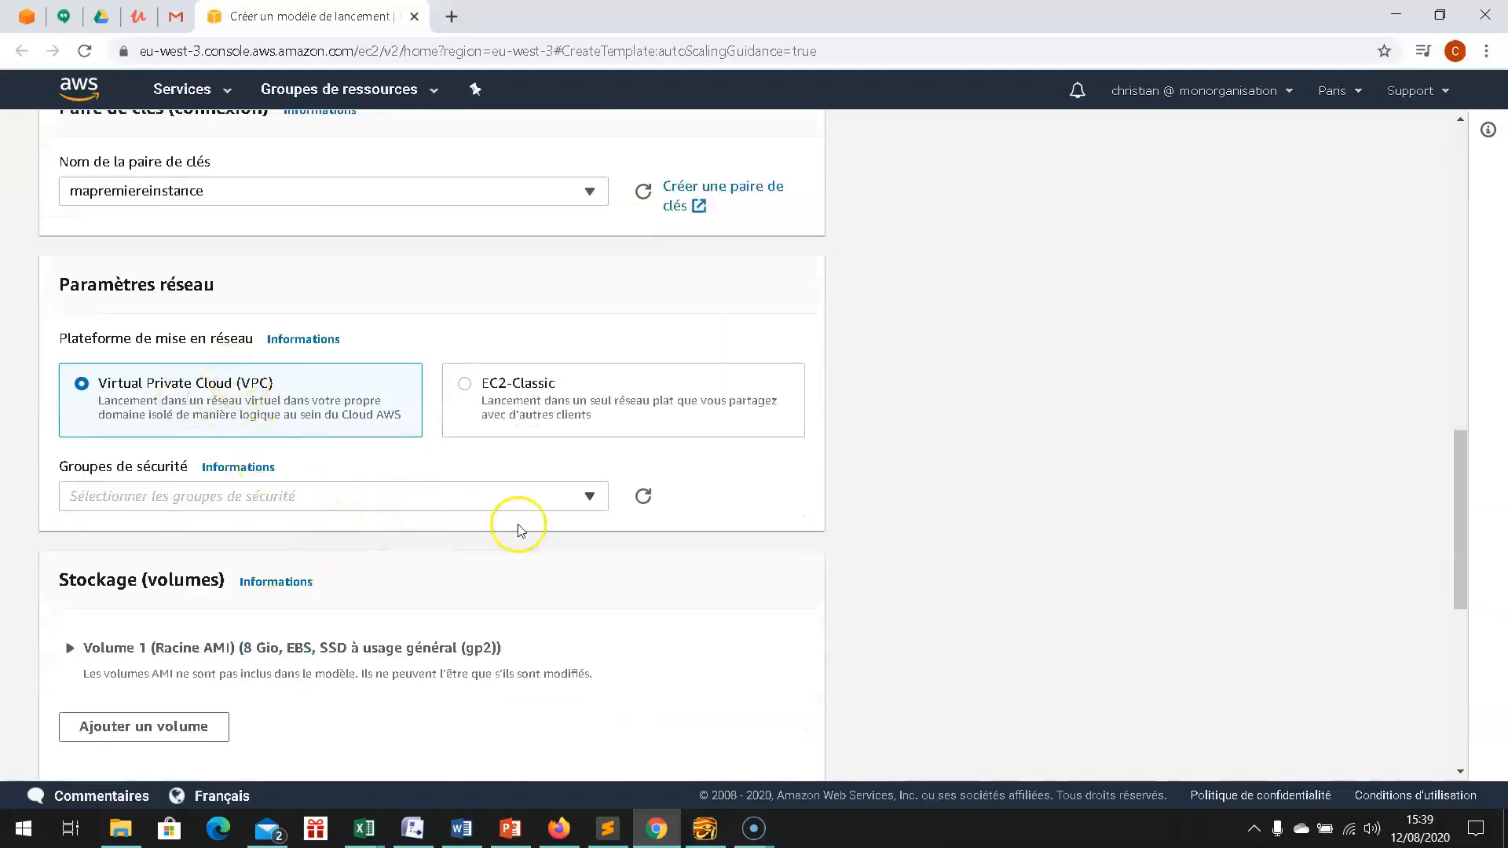
click(590, 498)
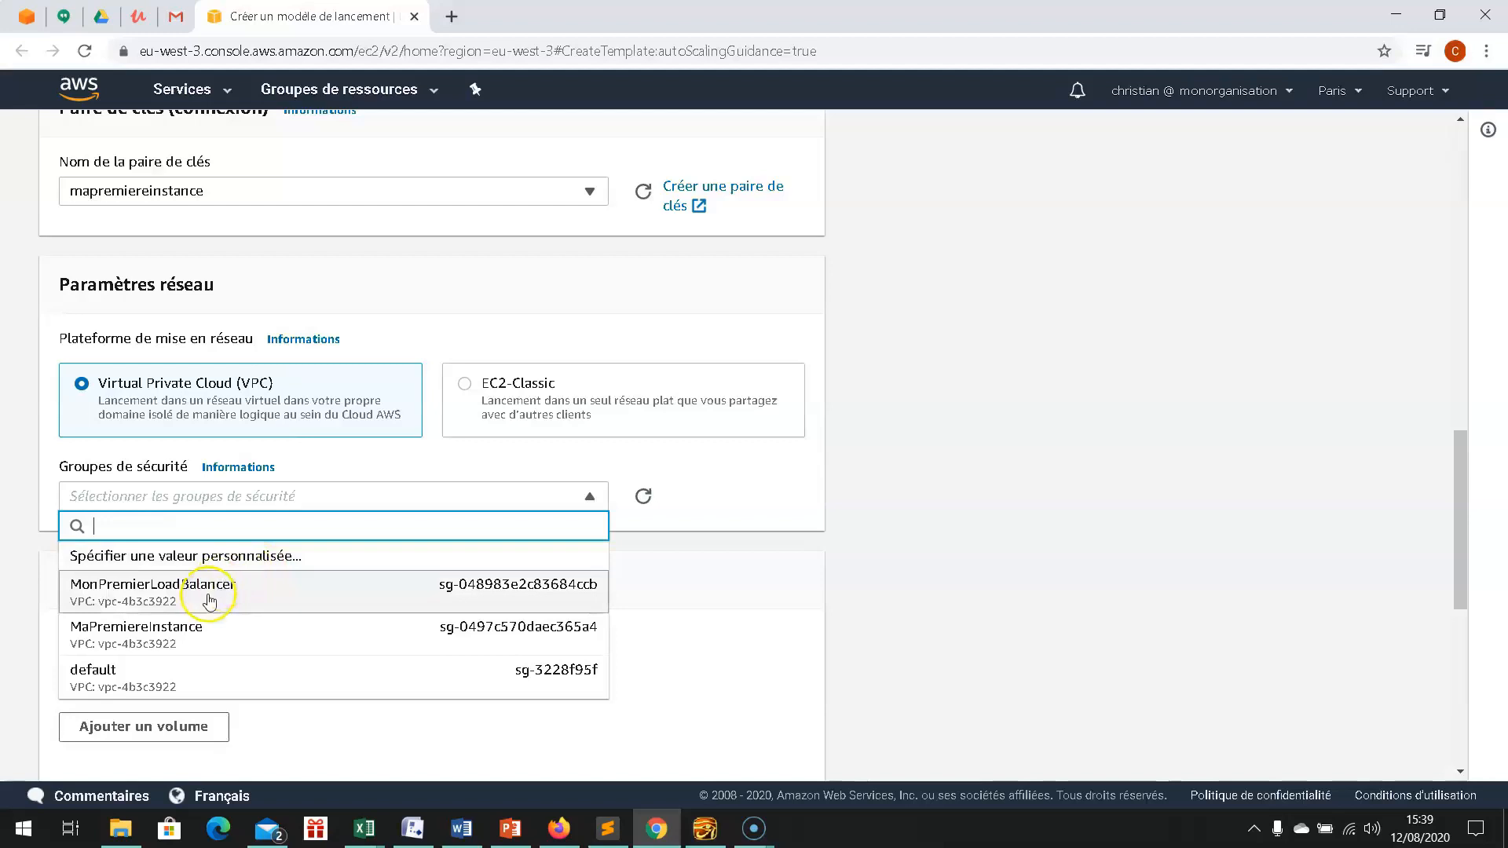
click(175, 633)
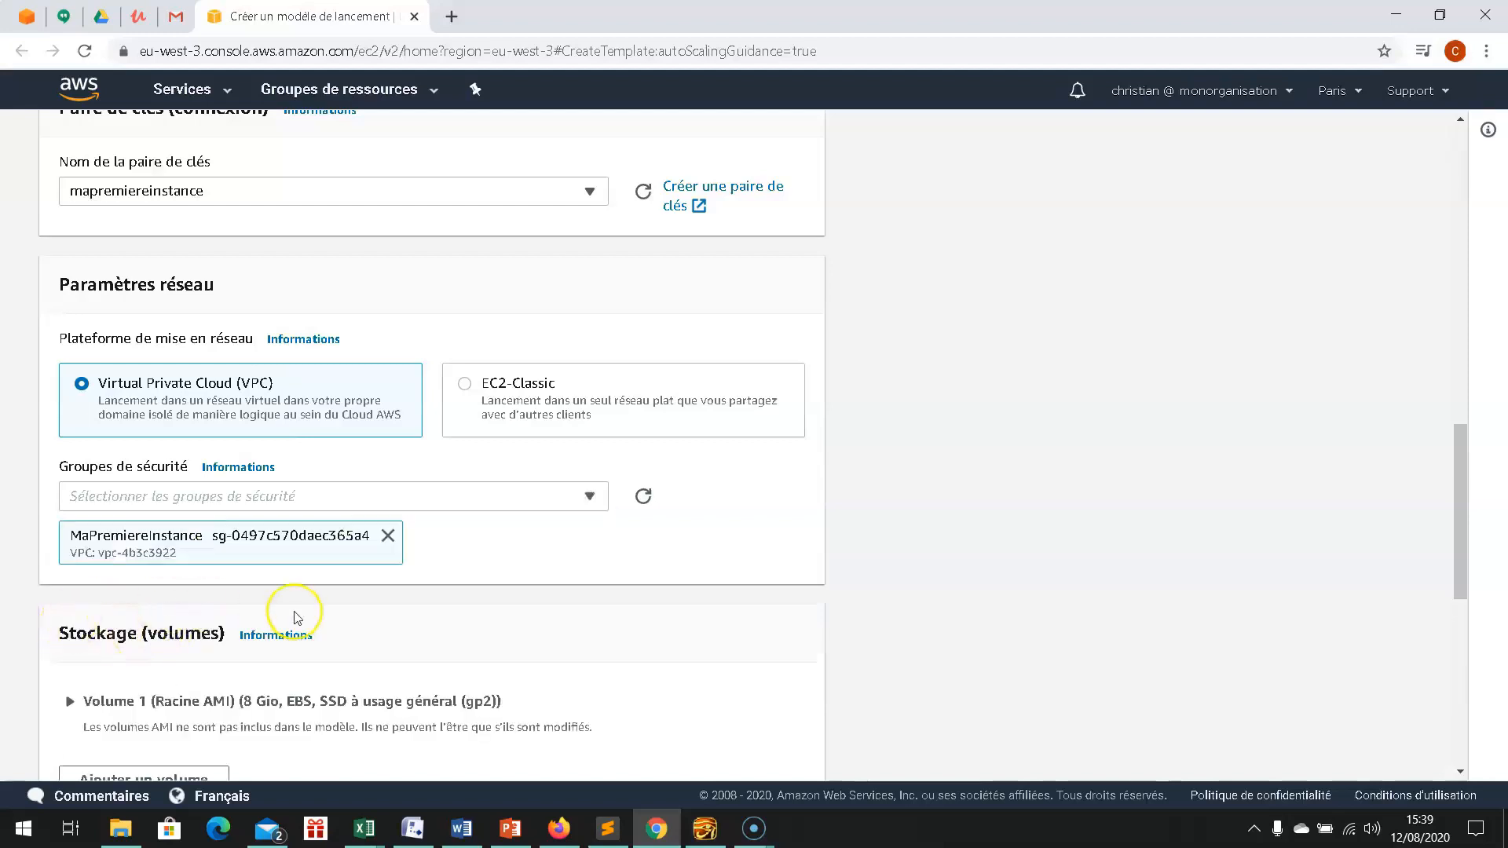
- Expand the launch template's advanced details and go to the user data field
scroll(297, 618, down, 3)
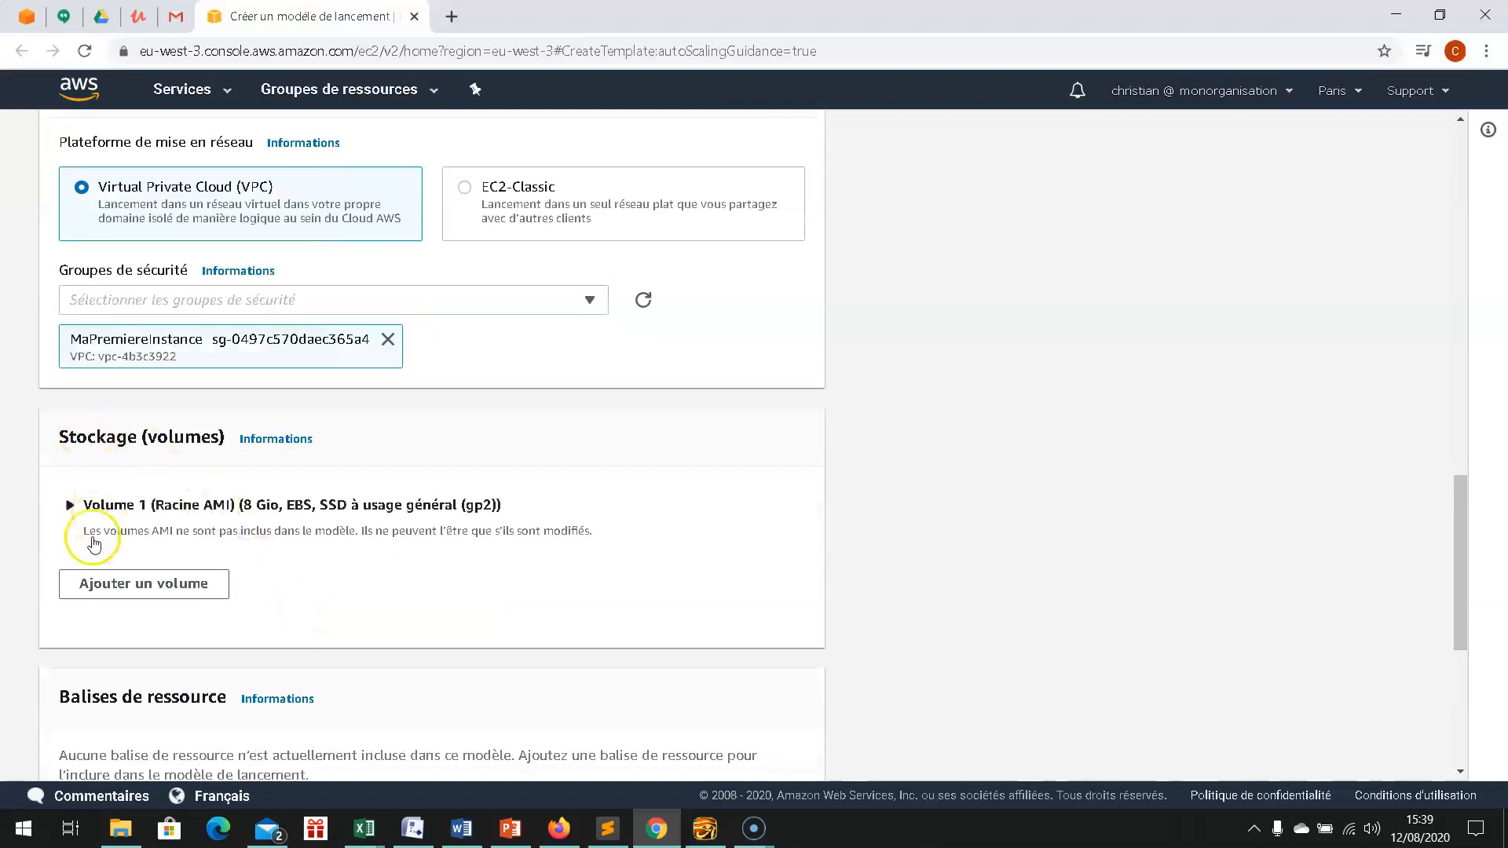
scroll(271, 556, down, 4)
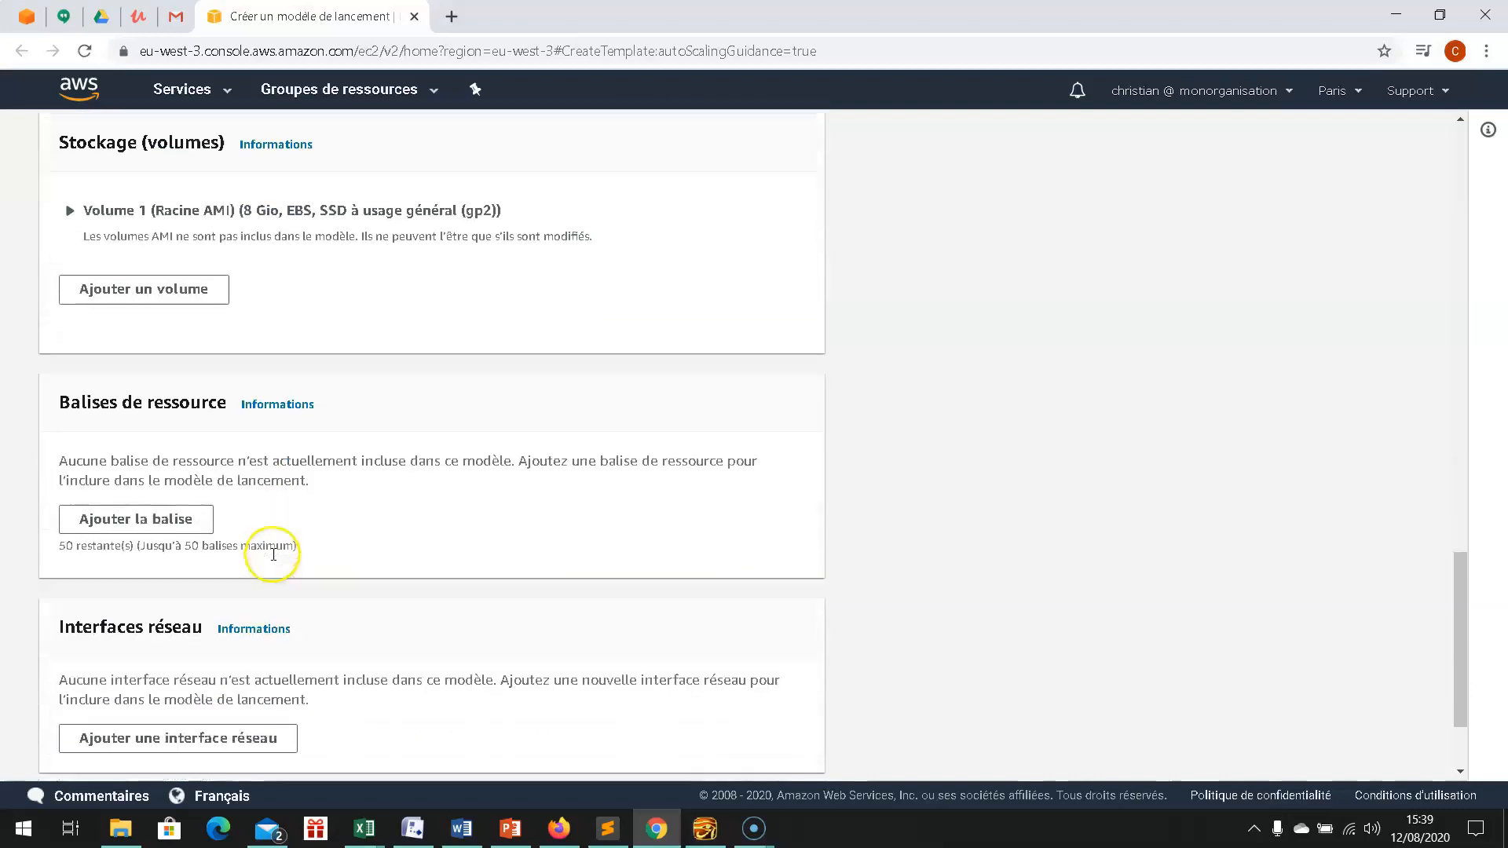
scroll(590, 561, down, 1)
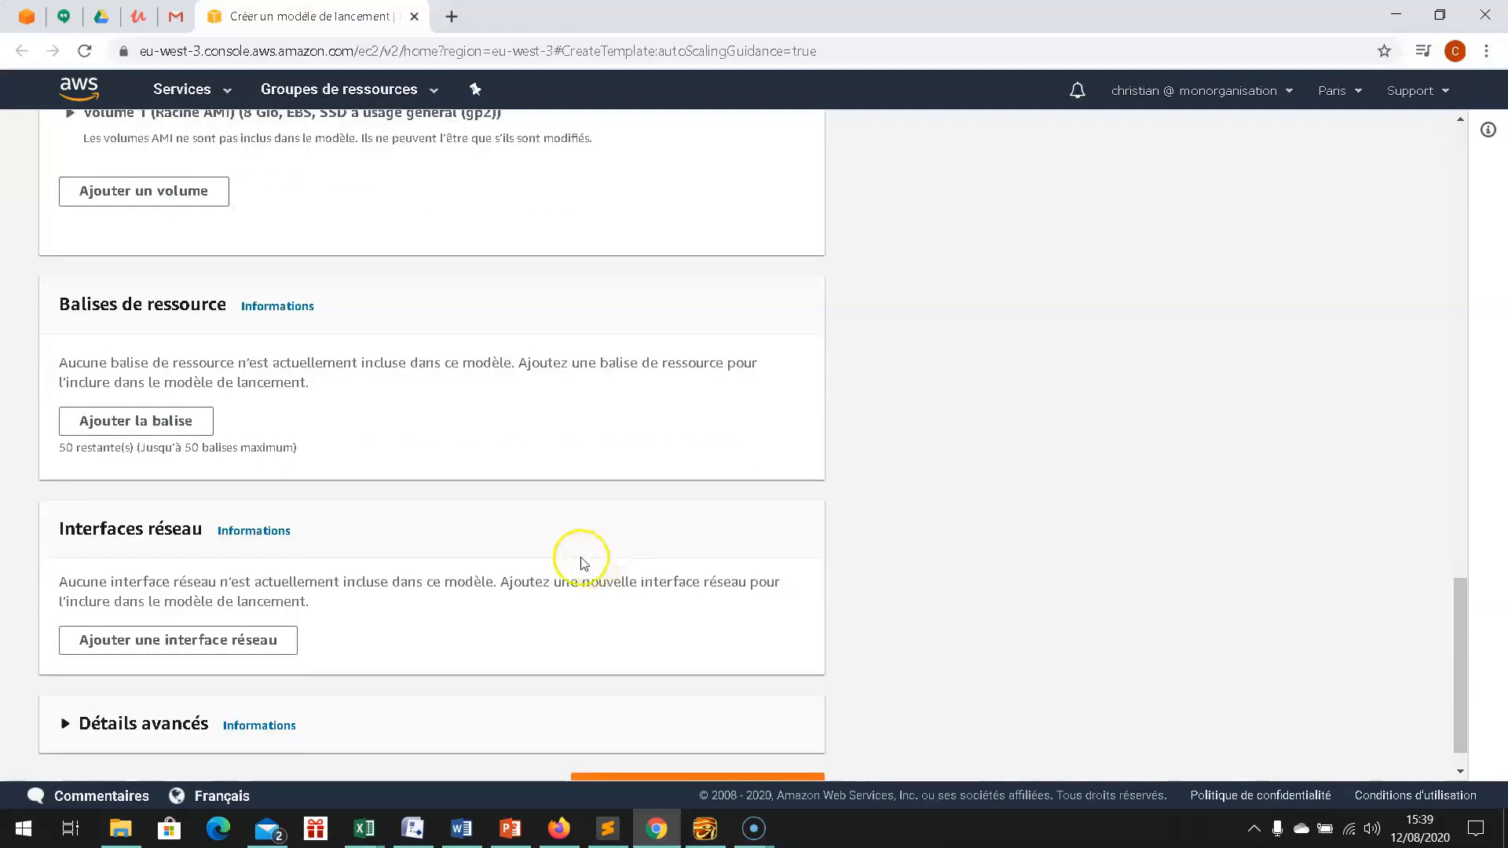
scroll(1021, 605, down, 1)
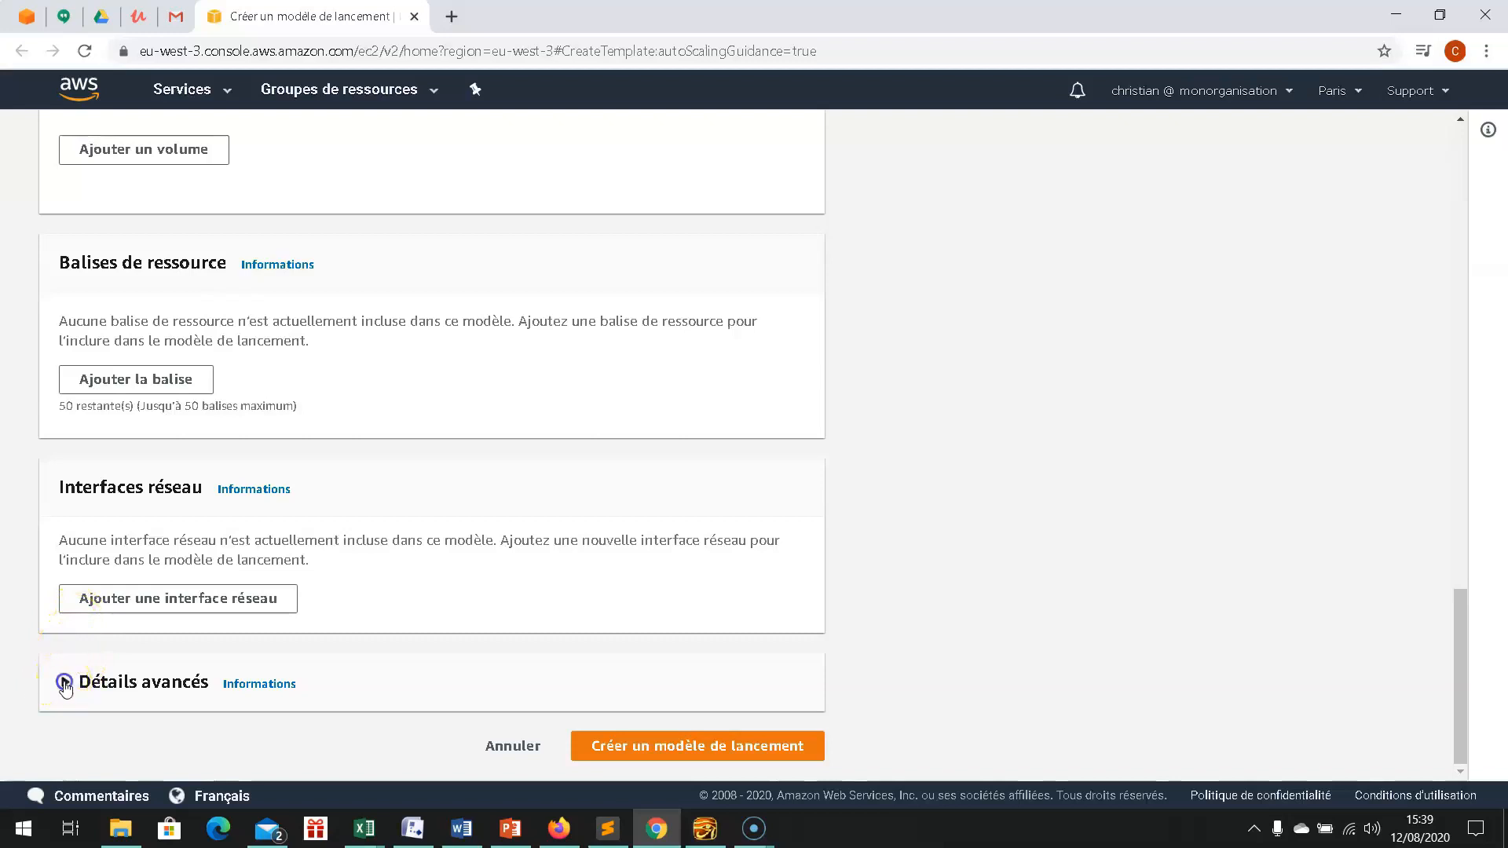
click(65, 685)
scroll(149, 625, down, 8)
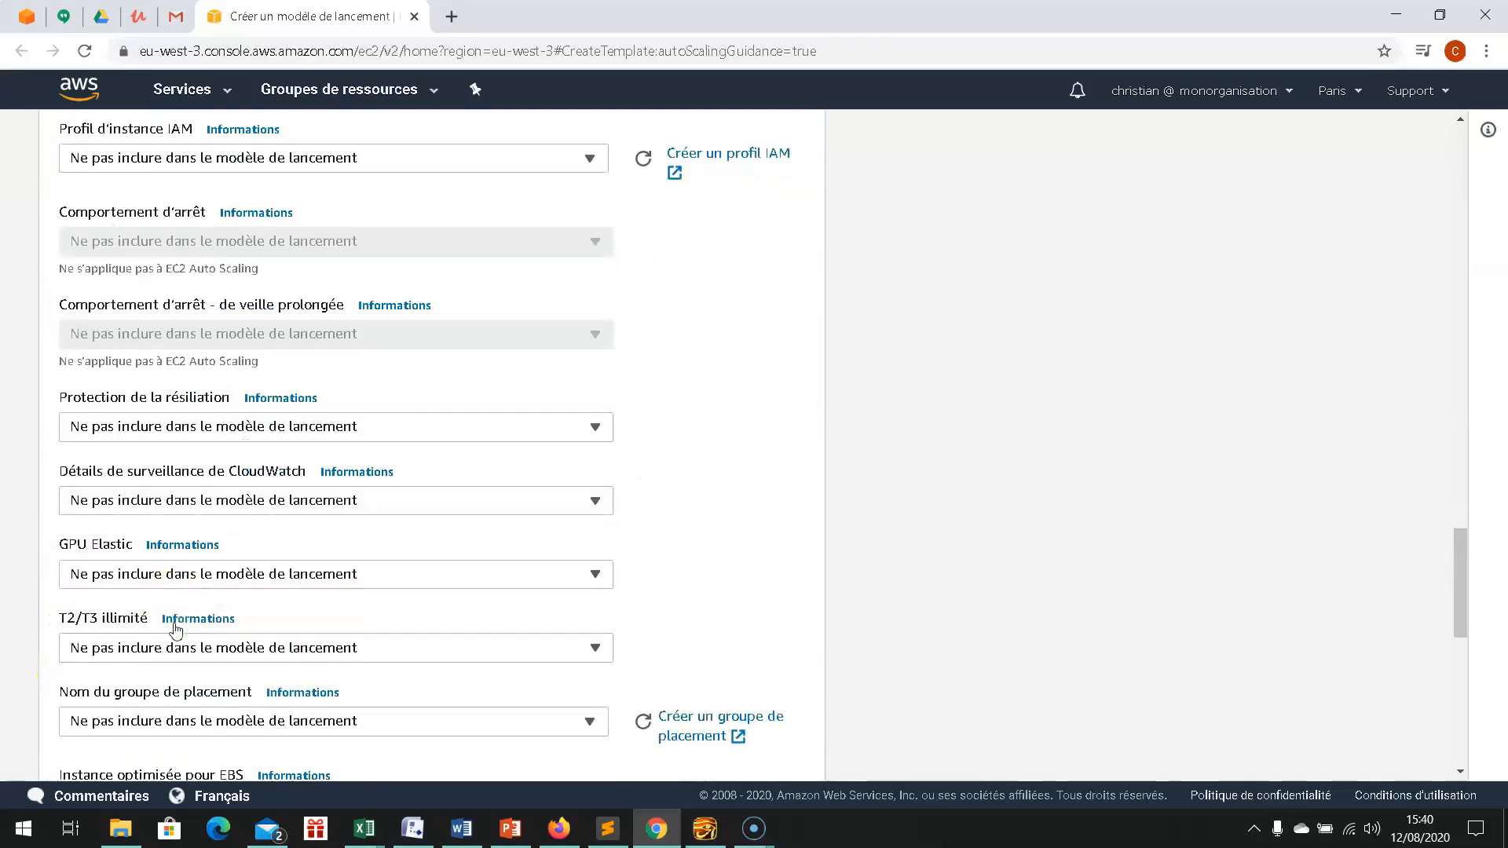
scroll(174, 631, down, 10)
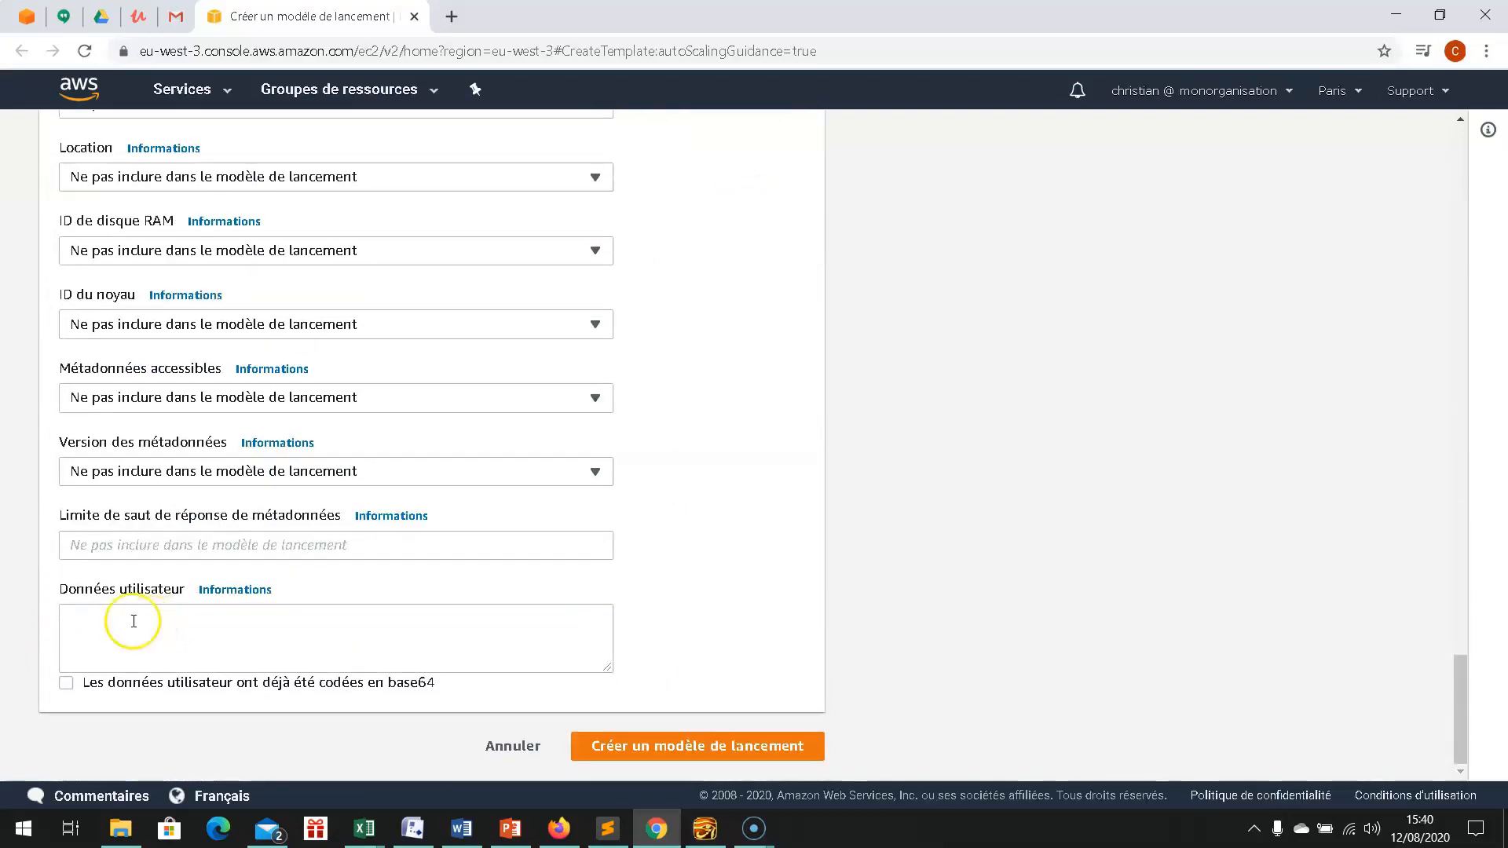
- Copy the selected install_apache.sh script from Sublime Text and paste it into the launch template's user data field in Chrome
mouse_move(680, 829)
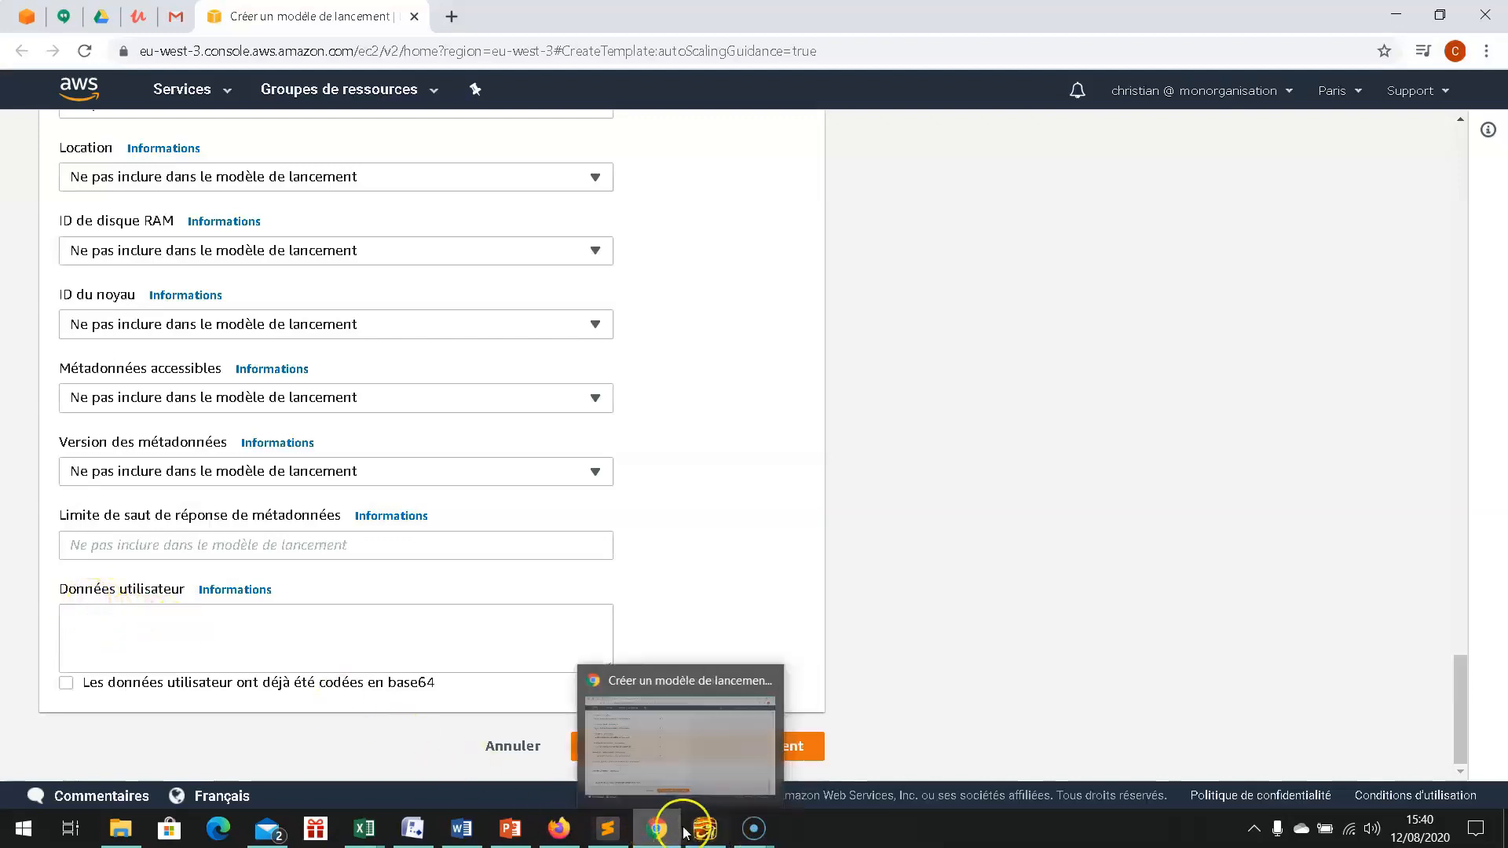
click(606, 826)
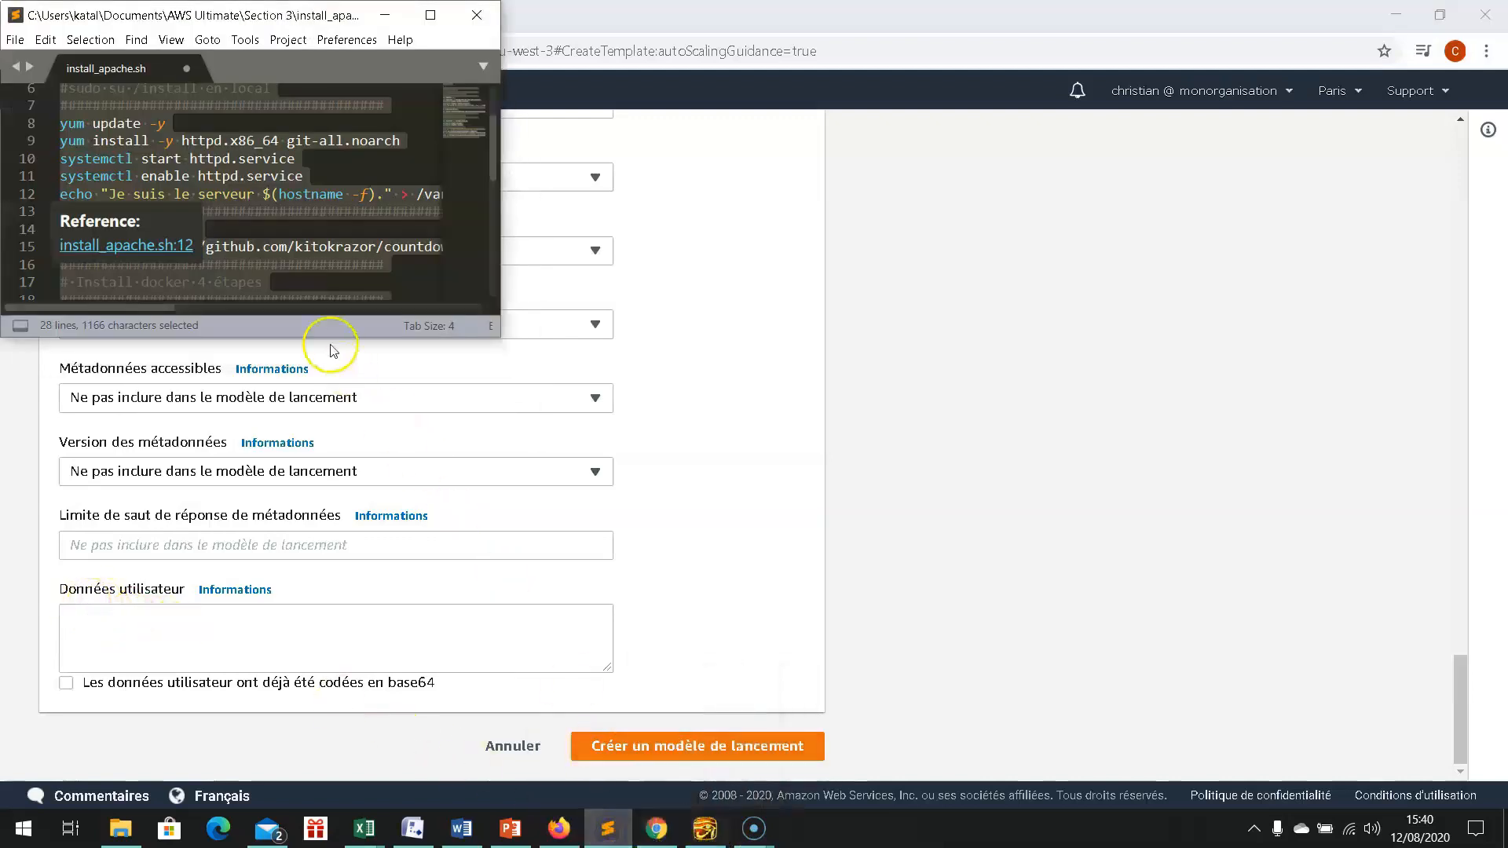
right_click(238, 275)
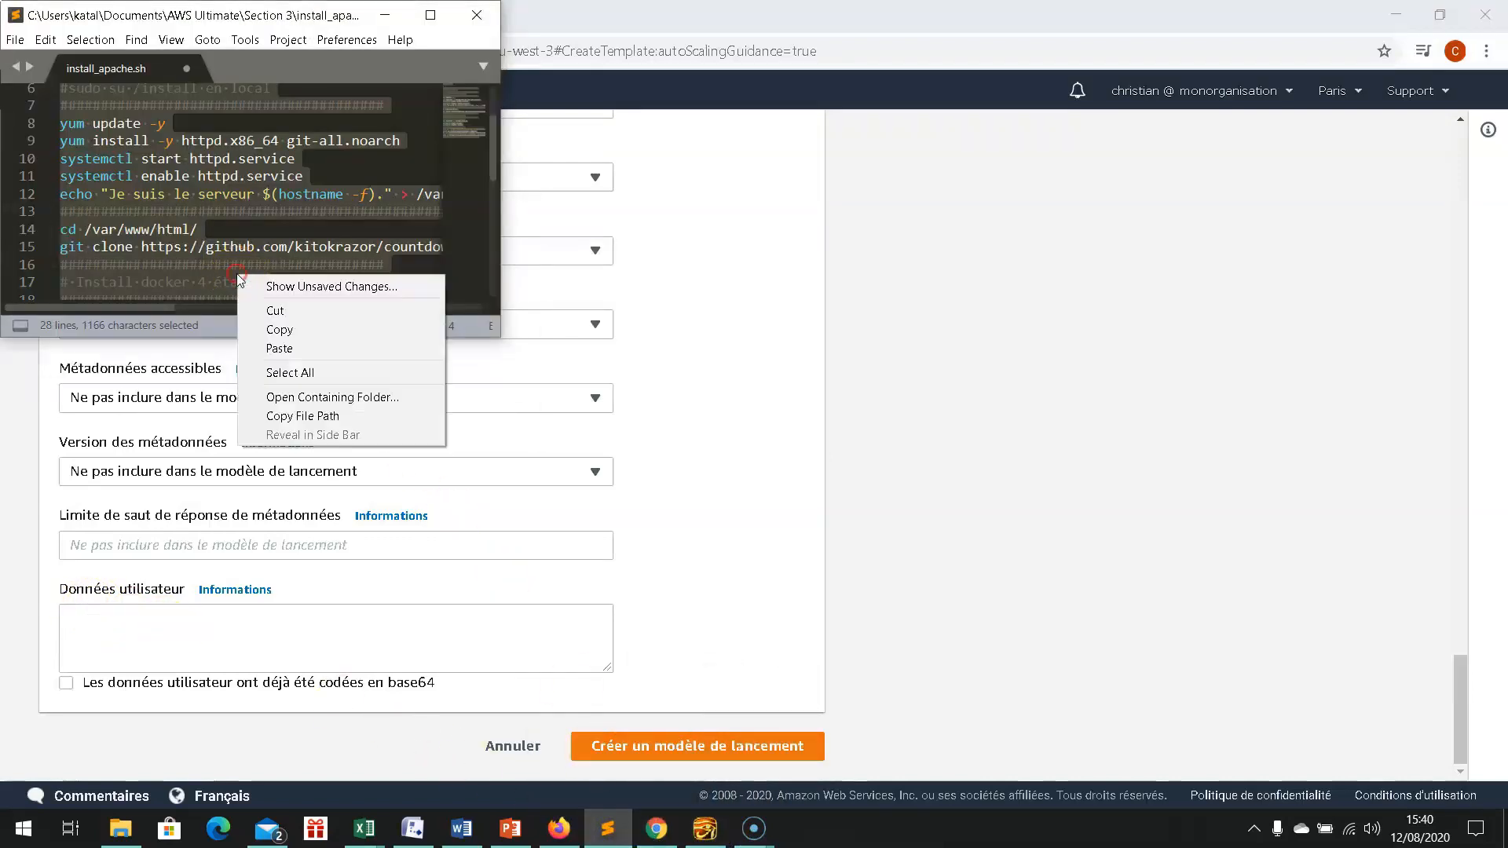
click(286, 332)
click(149, 635)
right_click(149, 635)
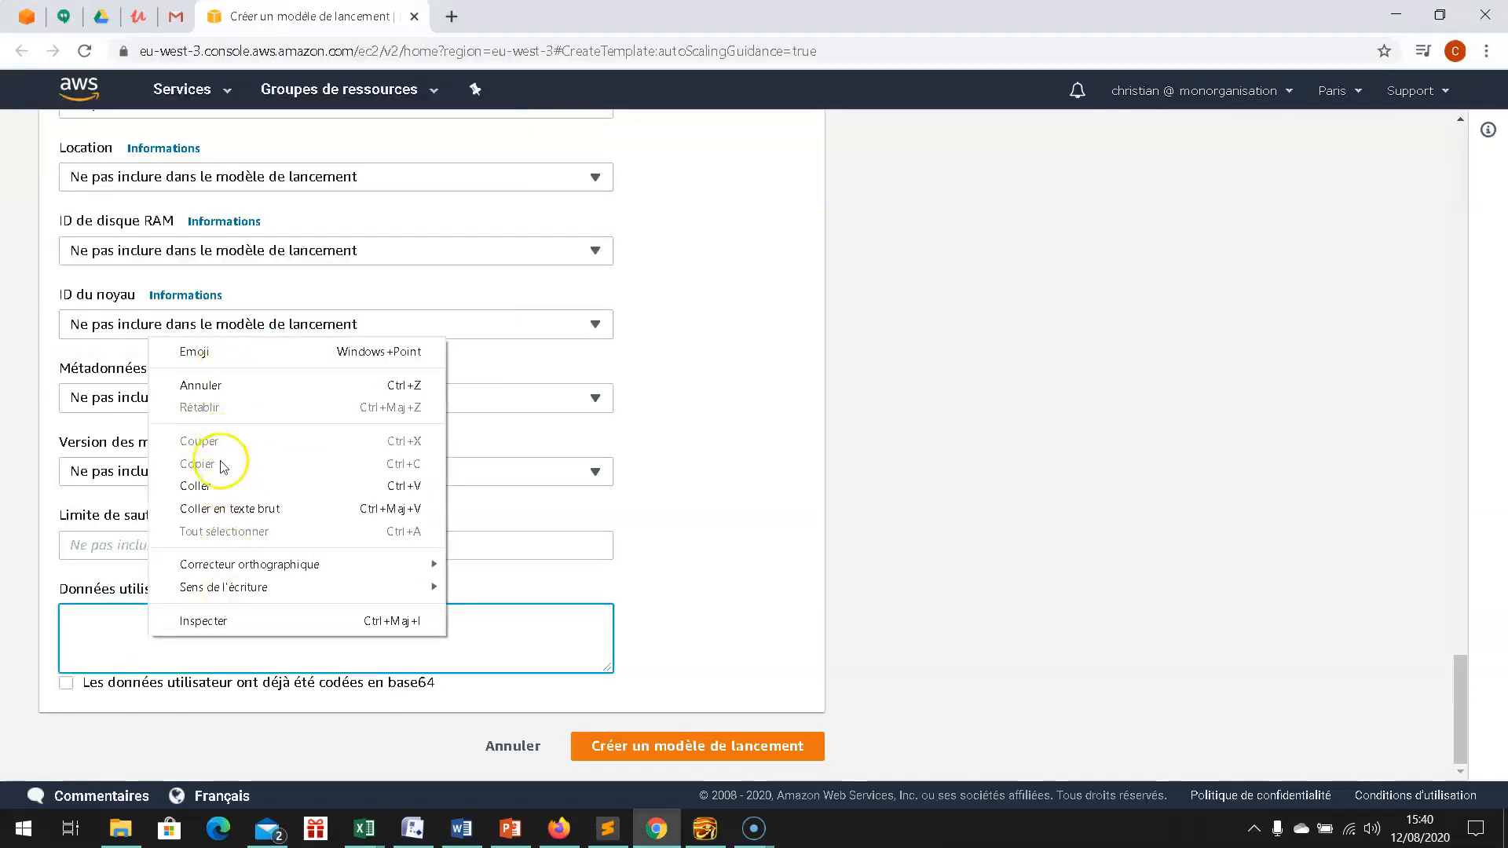
click(220, 485)
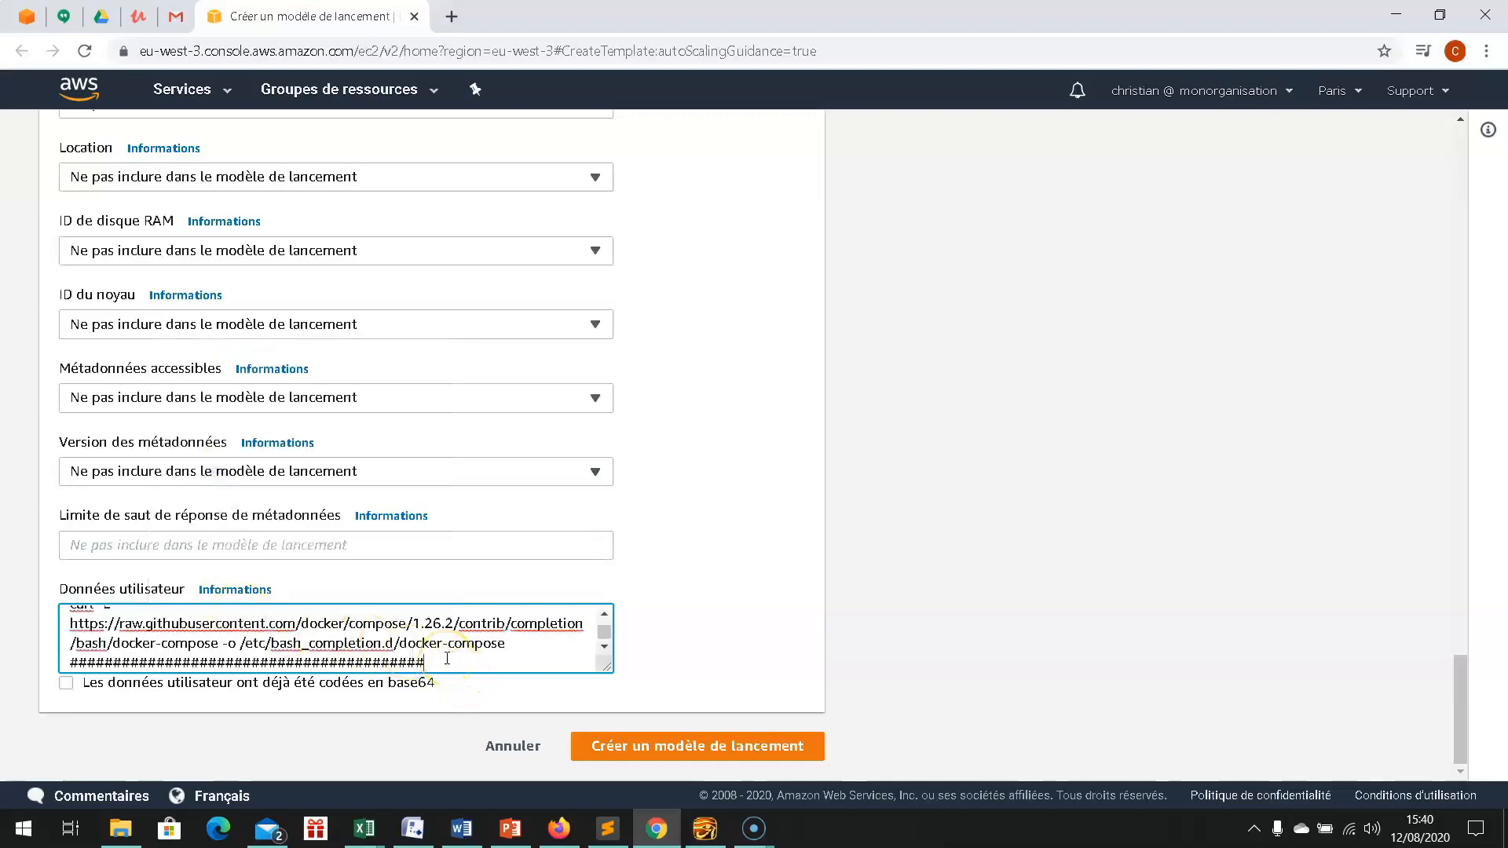
- Create the launch template and display the list of launch templates
click(697, 752)
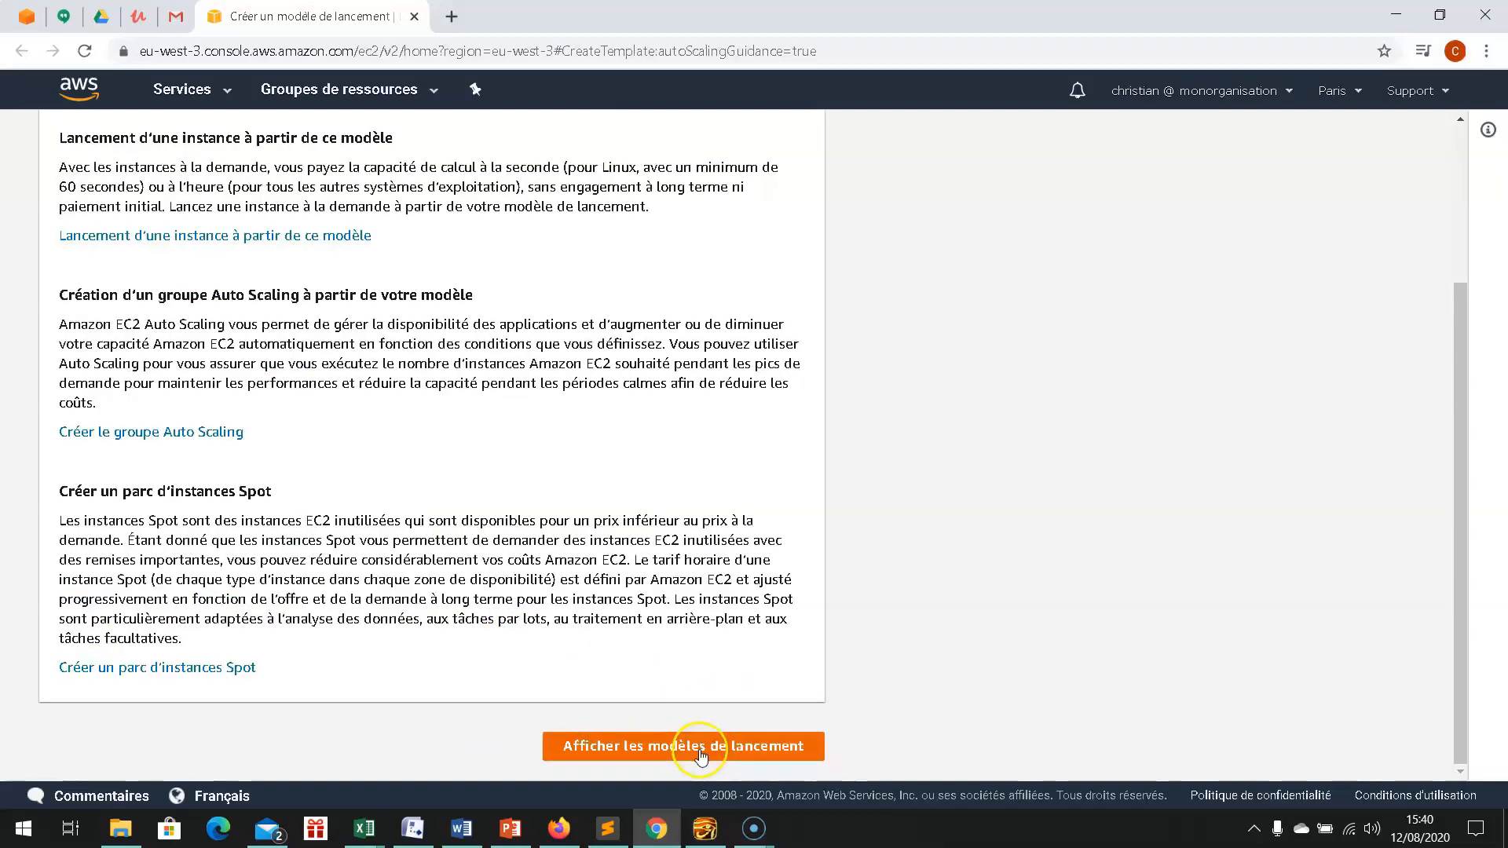
click(702, 754)
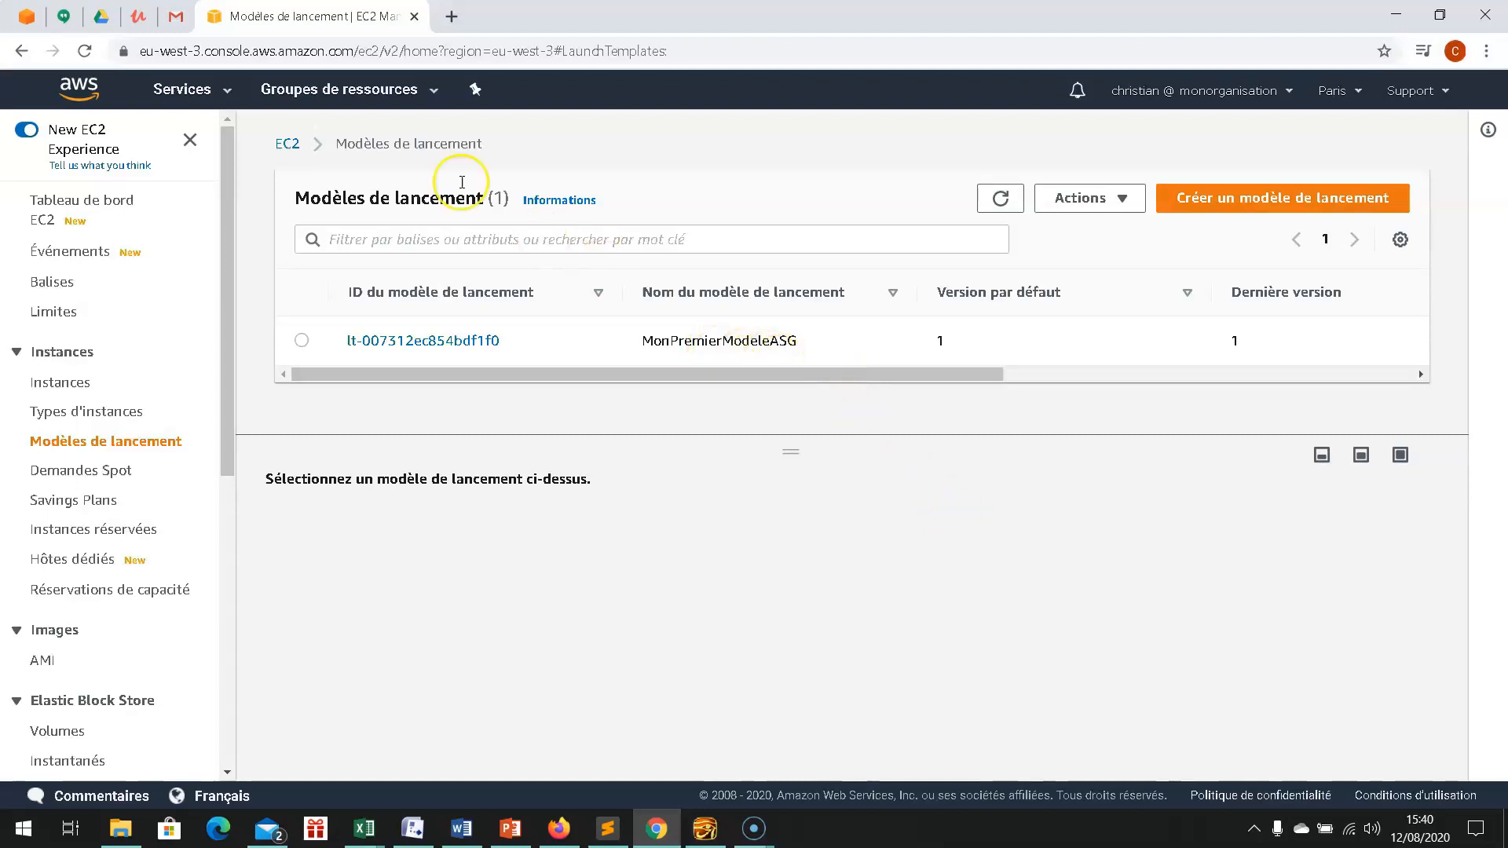
- Return to the Auto Scaling group wizard, choose MonPremierModeleASG as the launch template, and continue to the settings step
click(25, 16)
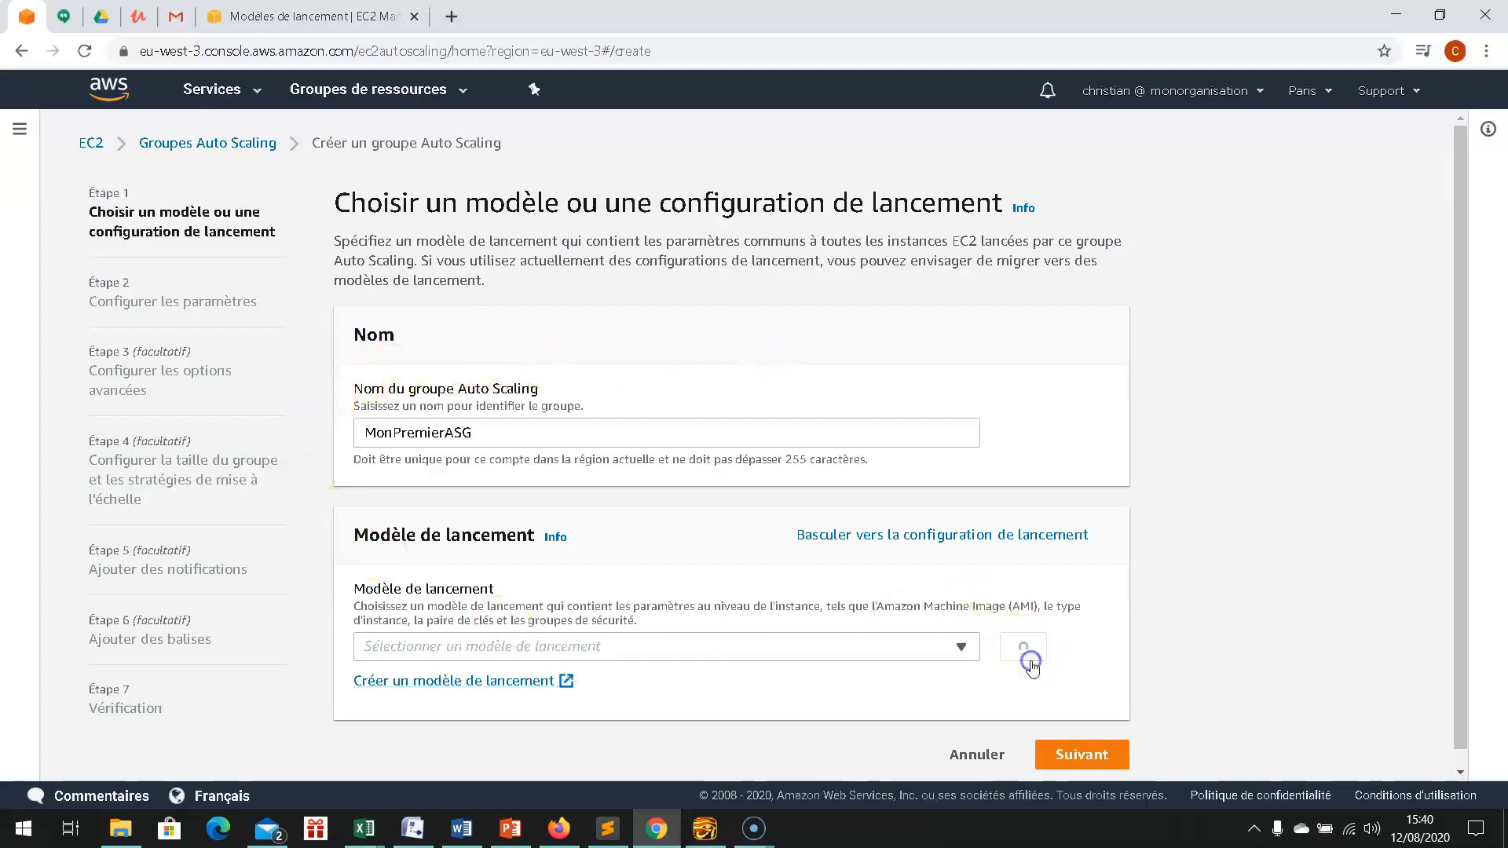
click(964, 649)
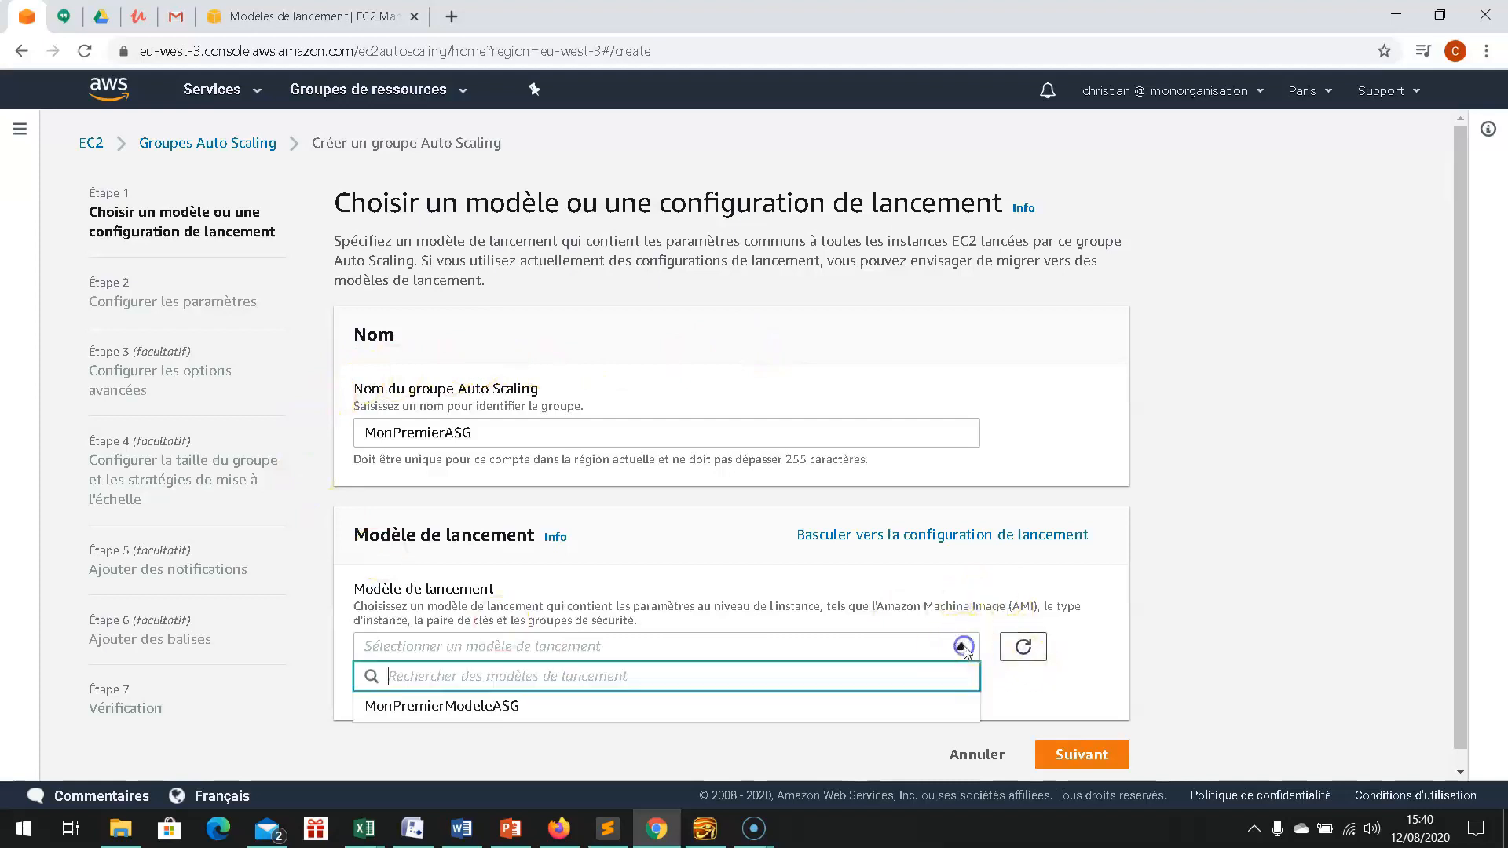
click(487, 707)
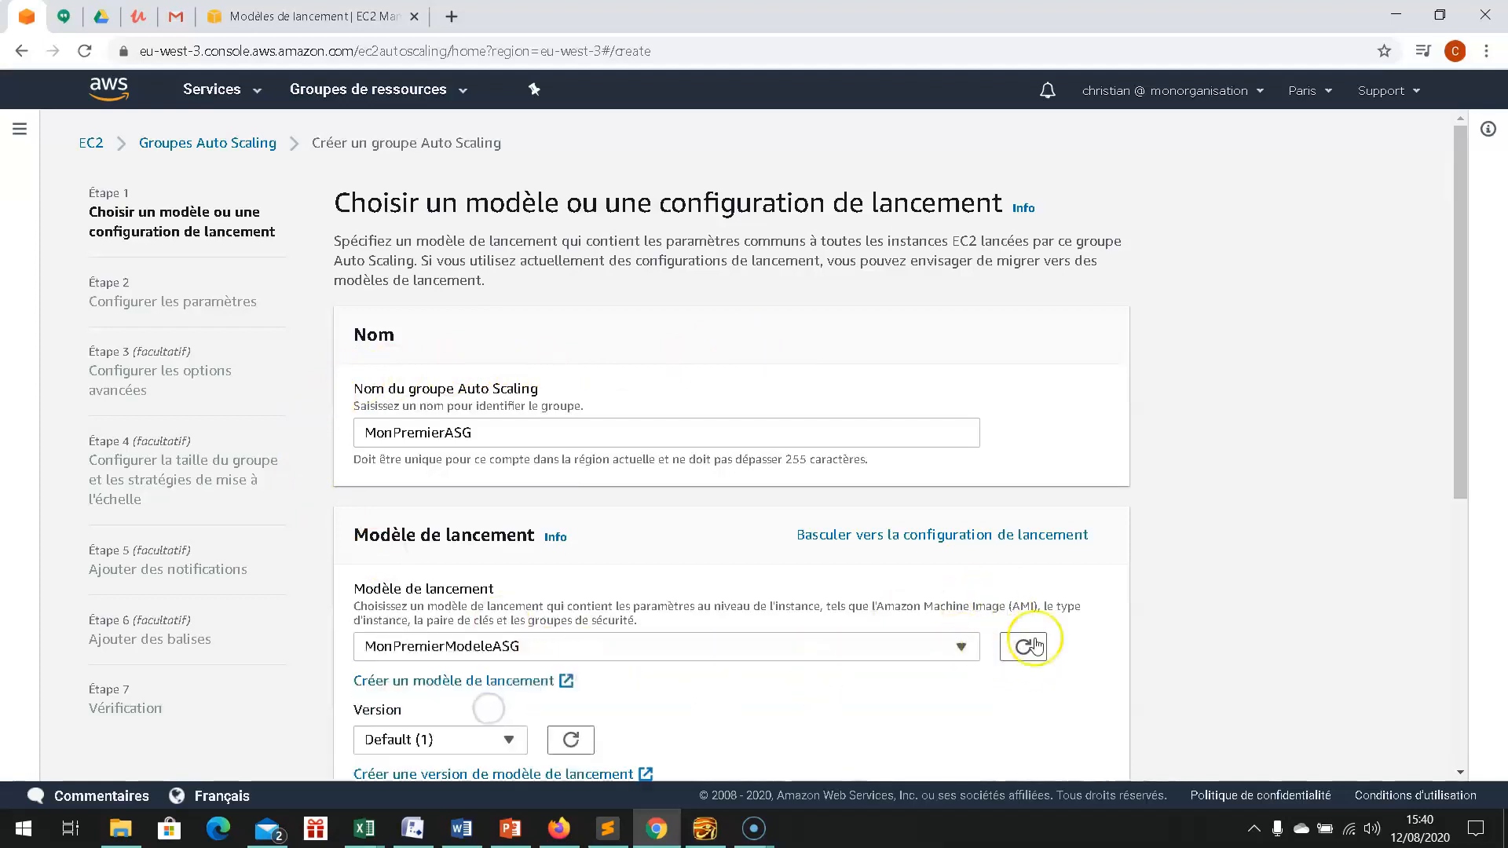
scroll(640, 673, down, 5)
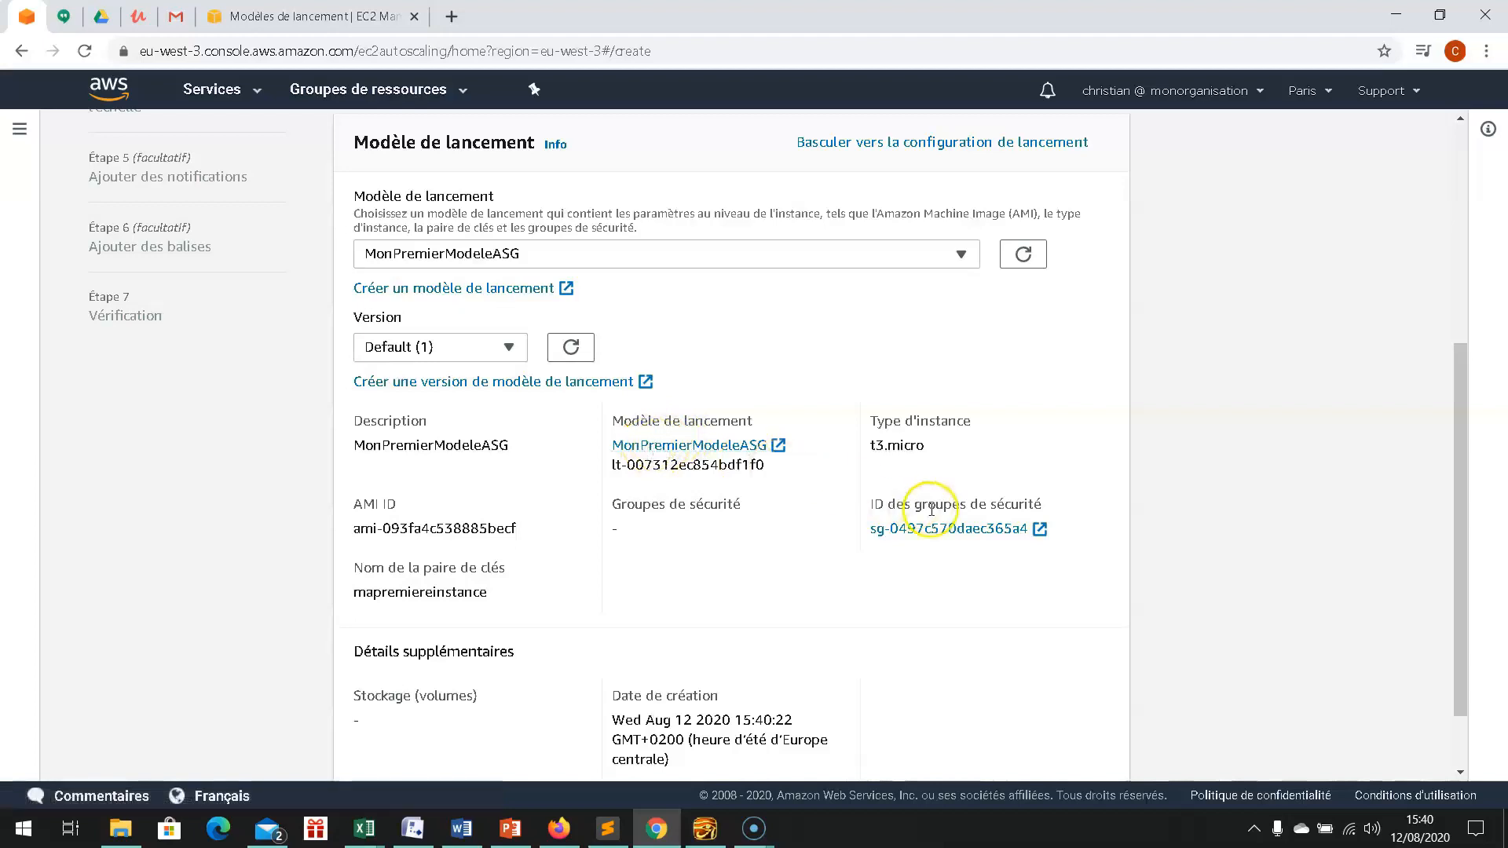
scroll(648, 572, down, 2)
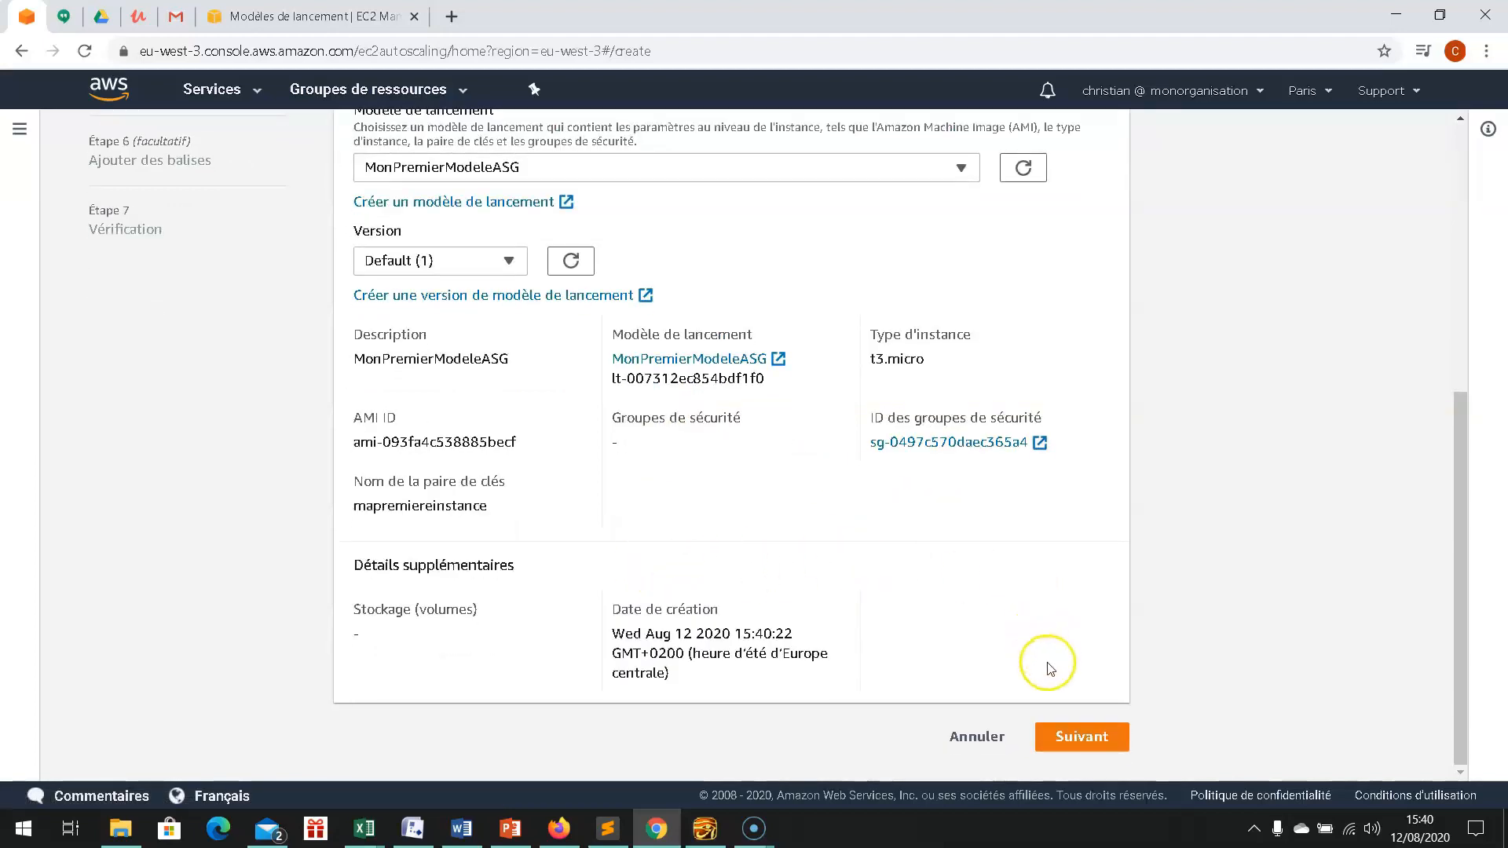
click(1084, 736)
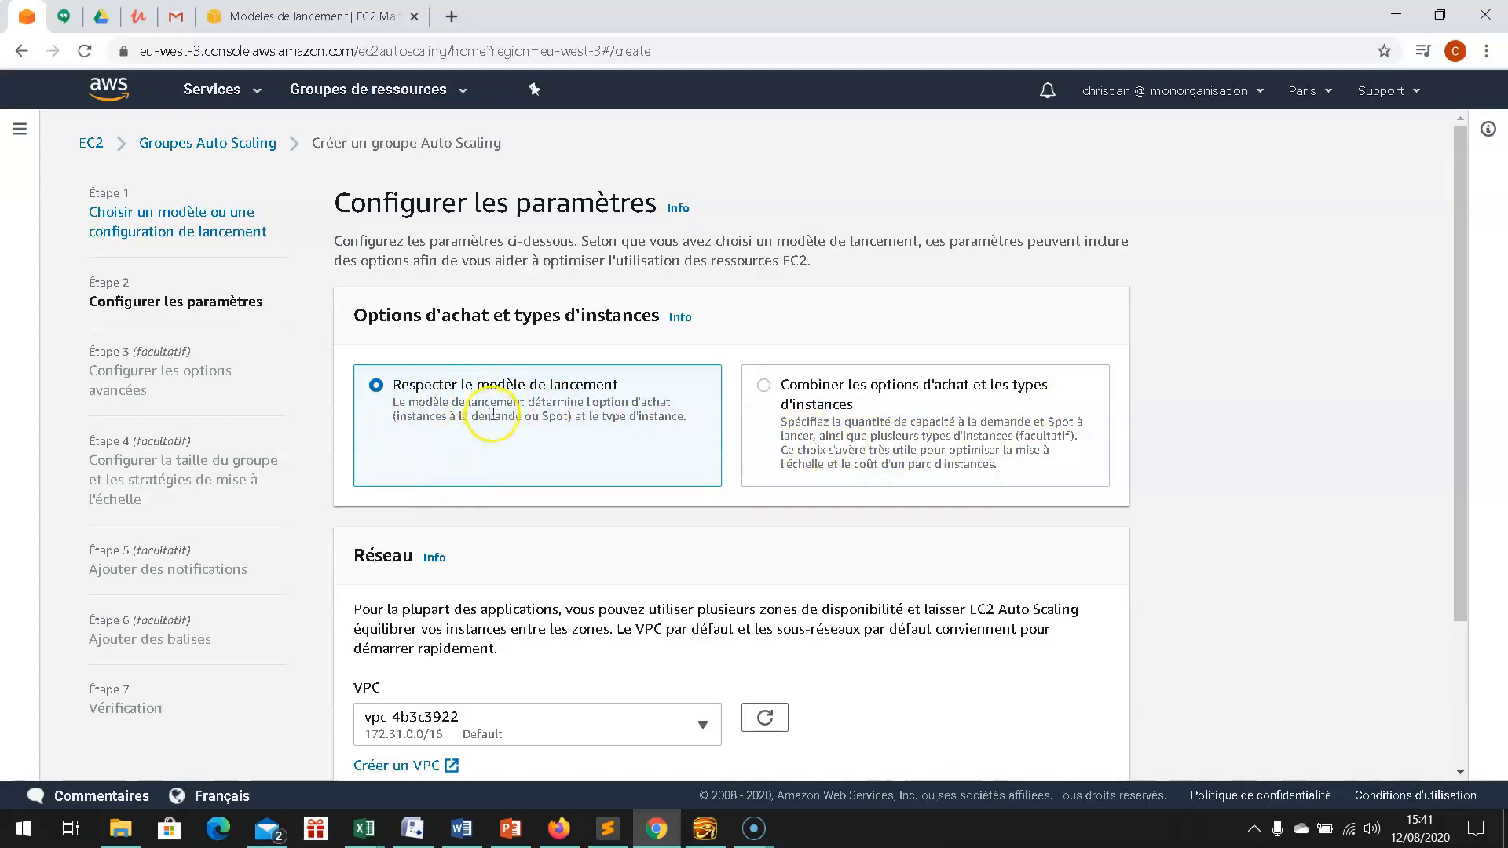
- Keep the default VPC, add the eu-west-3a, eu-west-3b and eu-west-3c subnets, and continue to the advanced options
scroll(647, 521, down, 3)
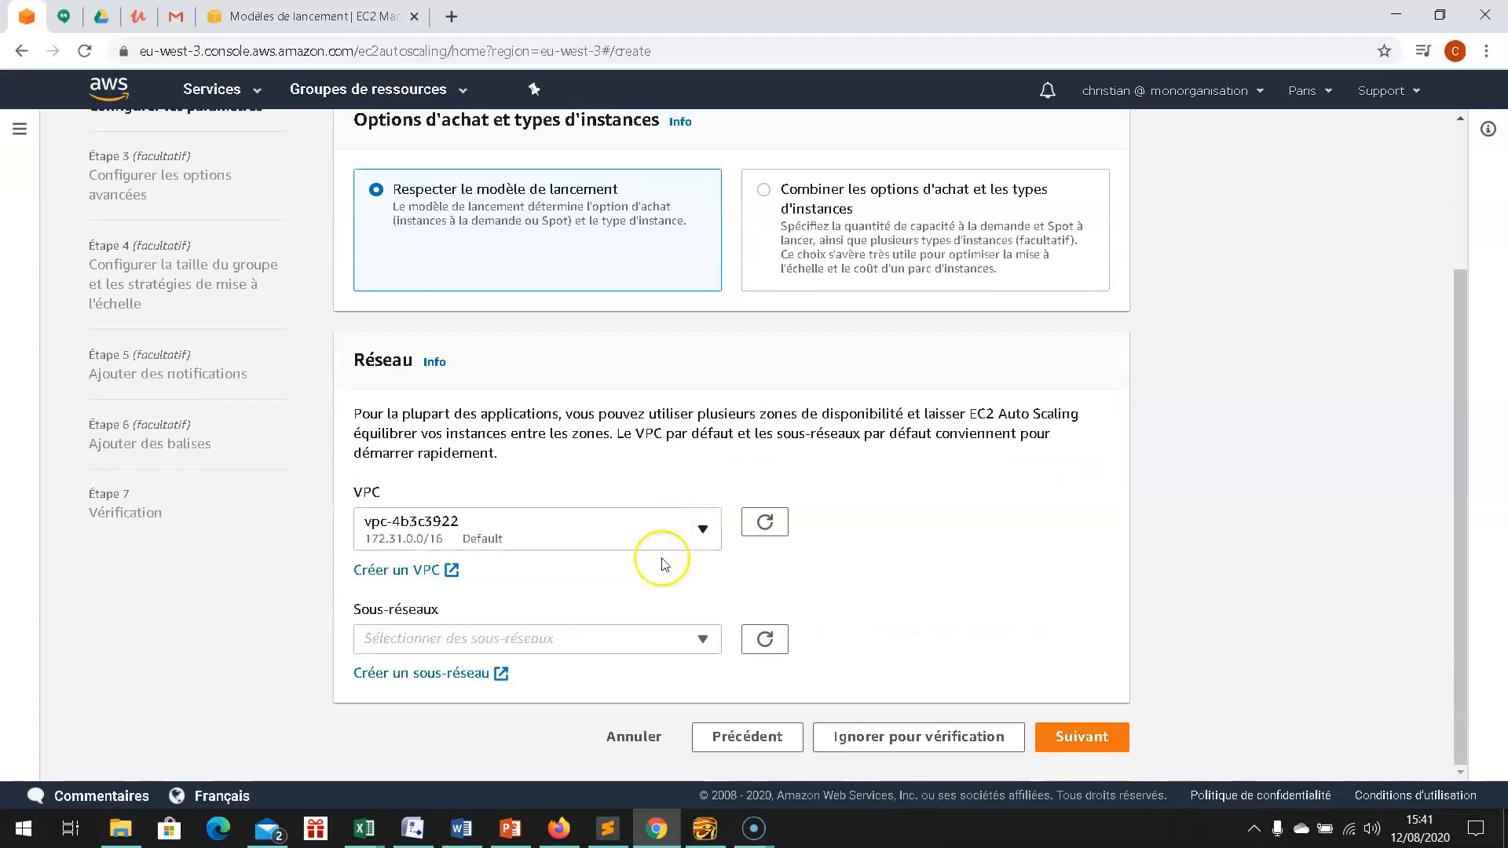
click(706, 538)
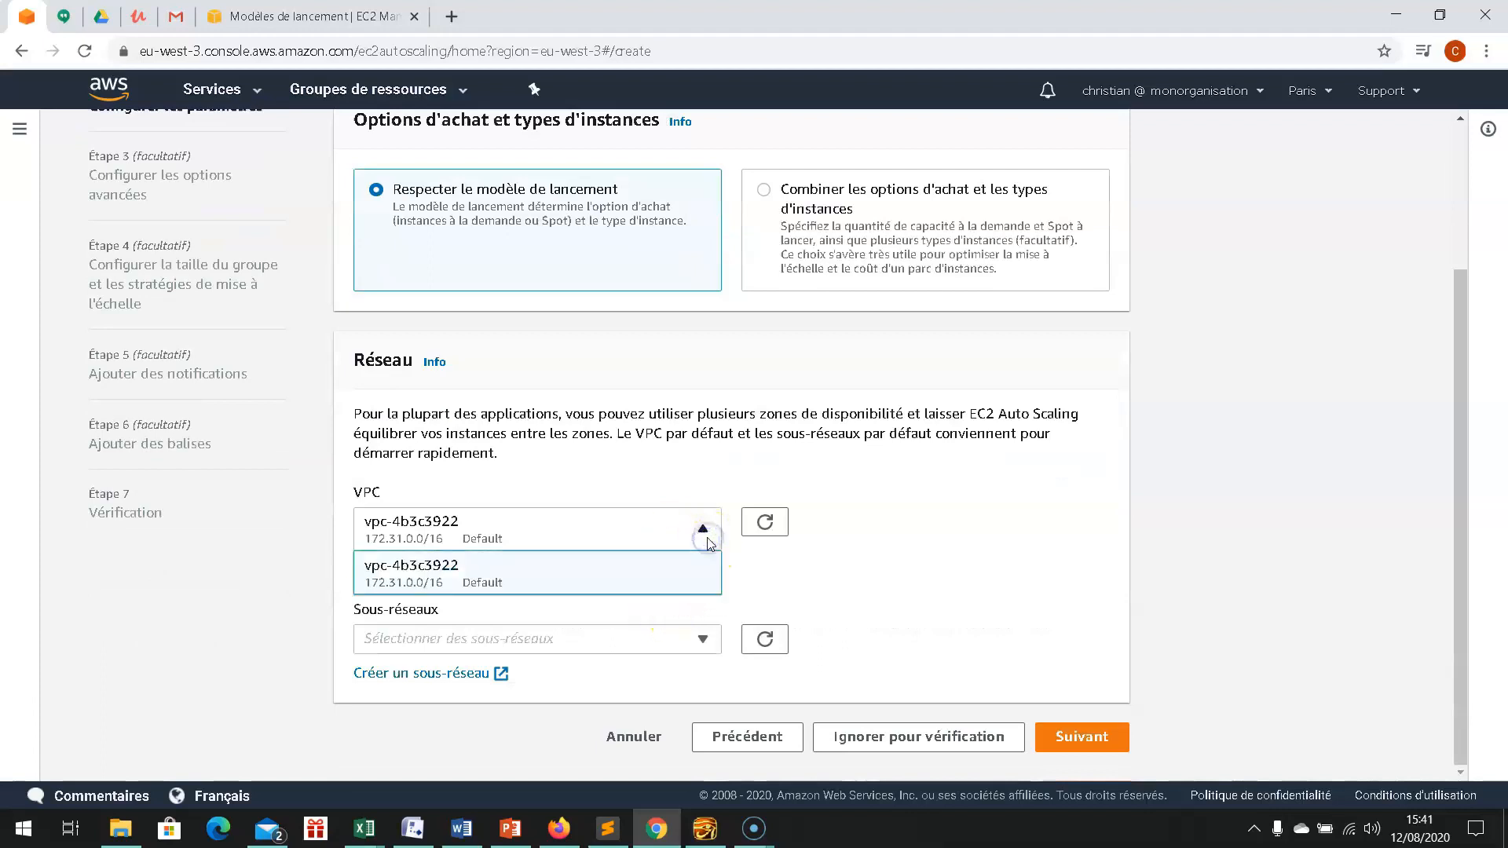
click(769, 583)
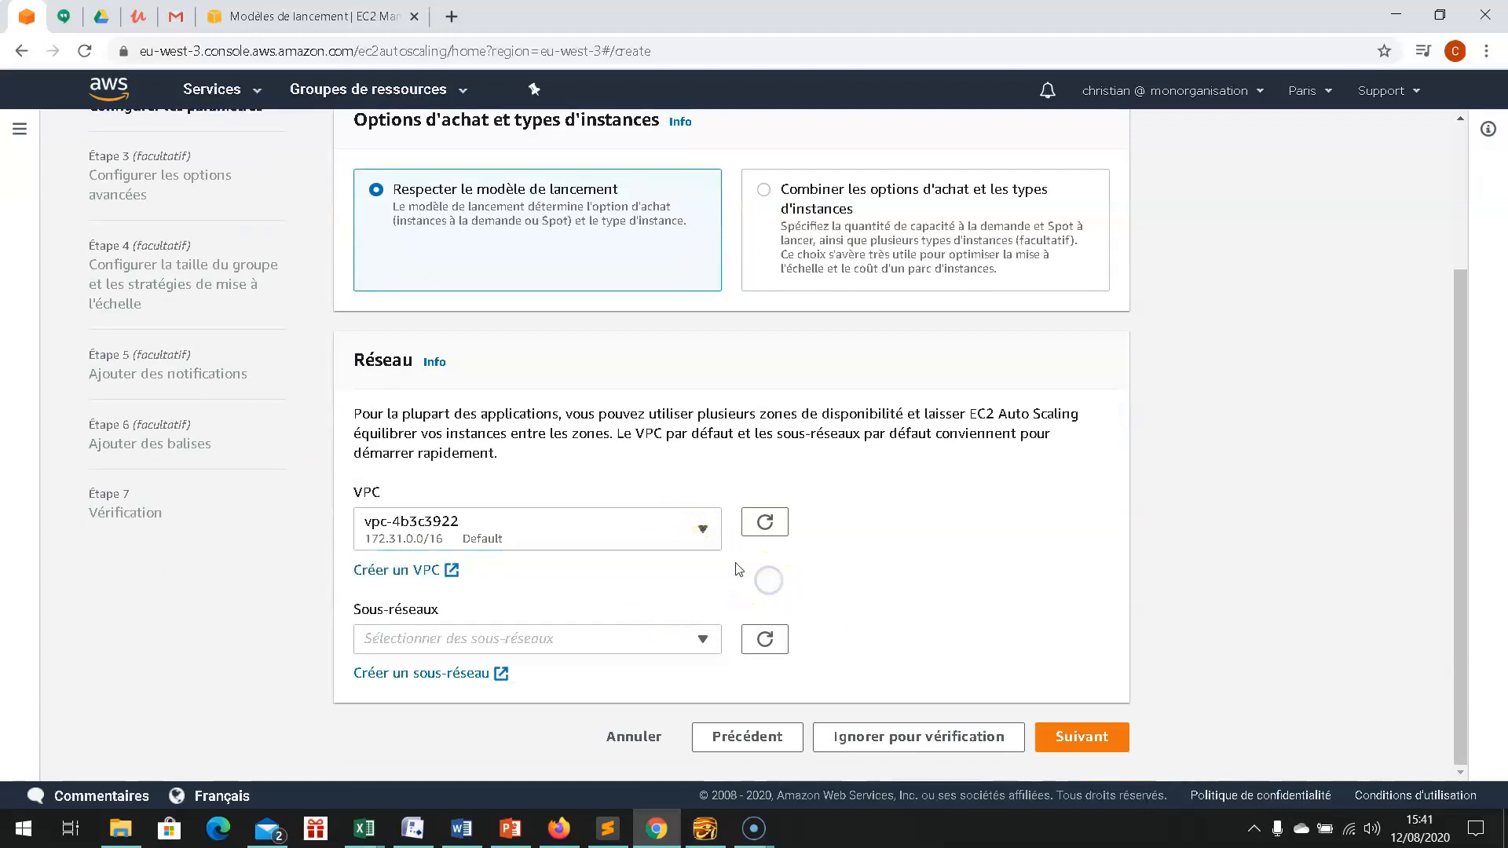
click(707, 643)
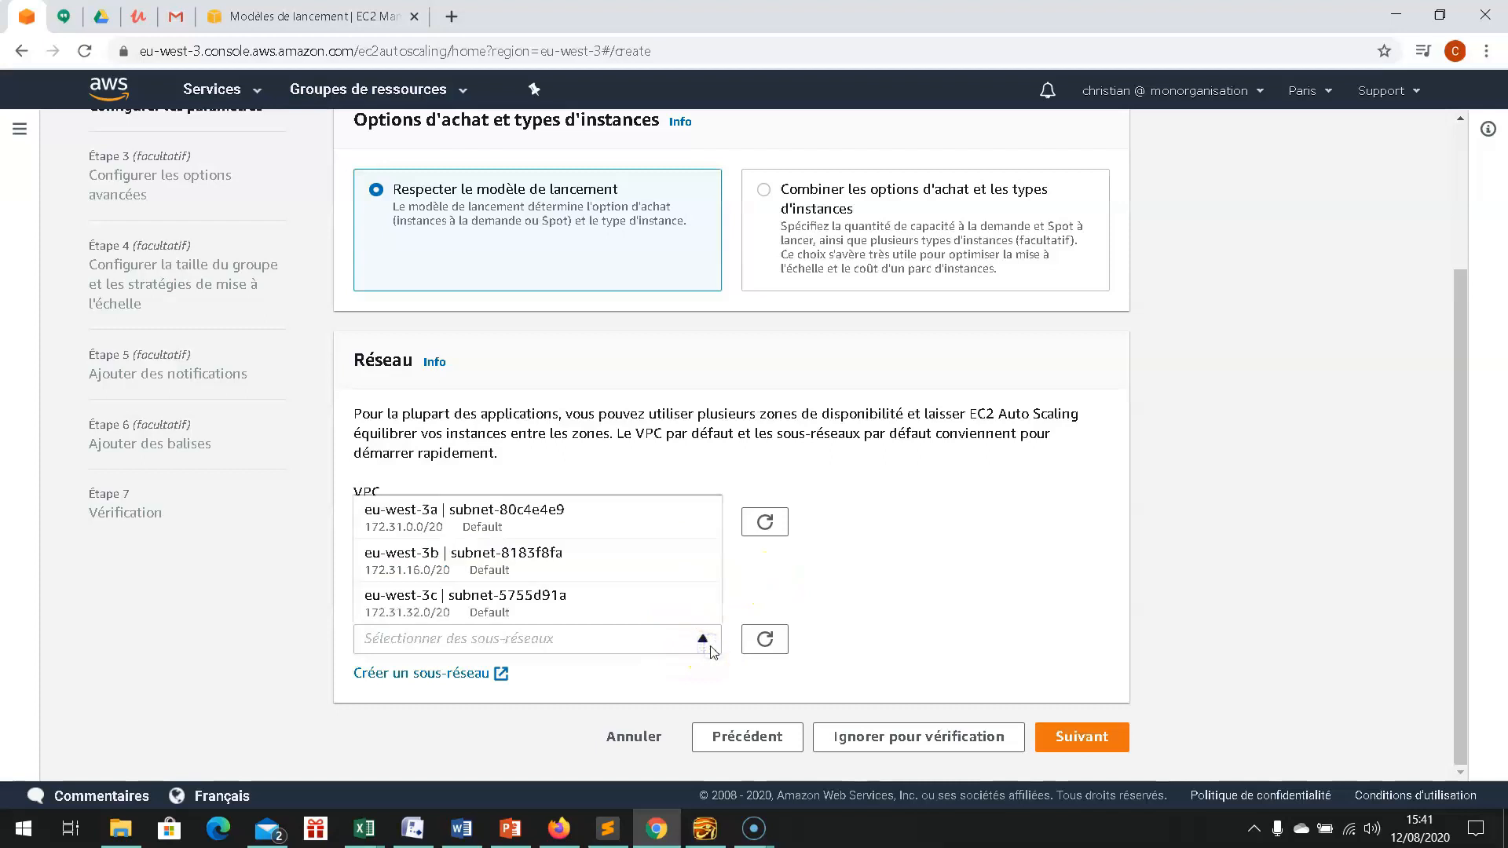
click(515, 517)
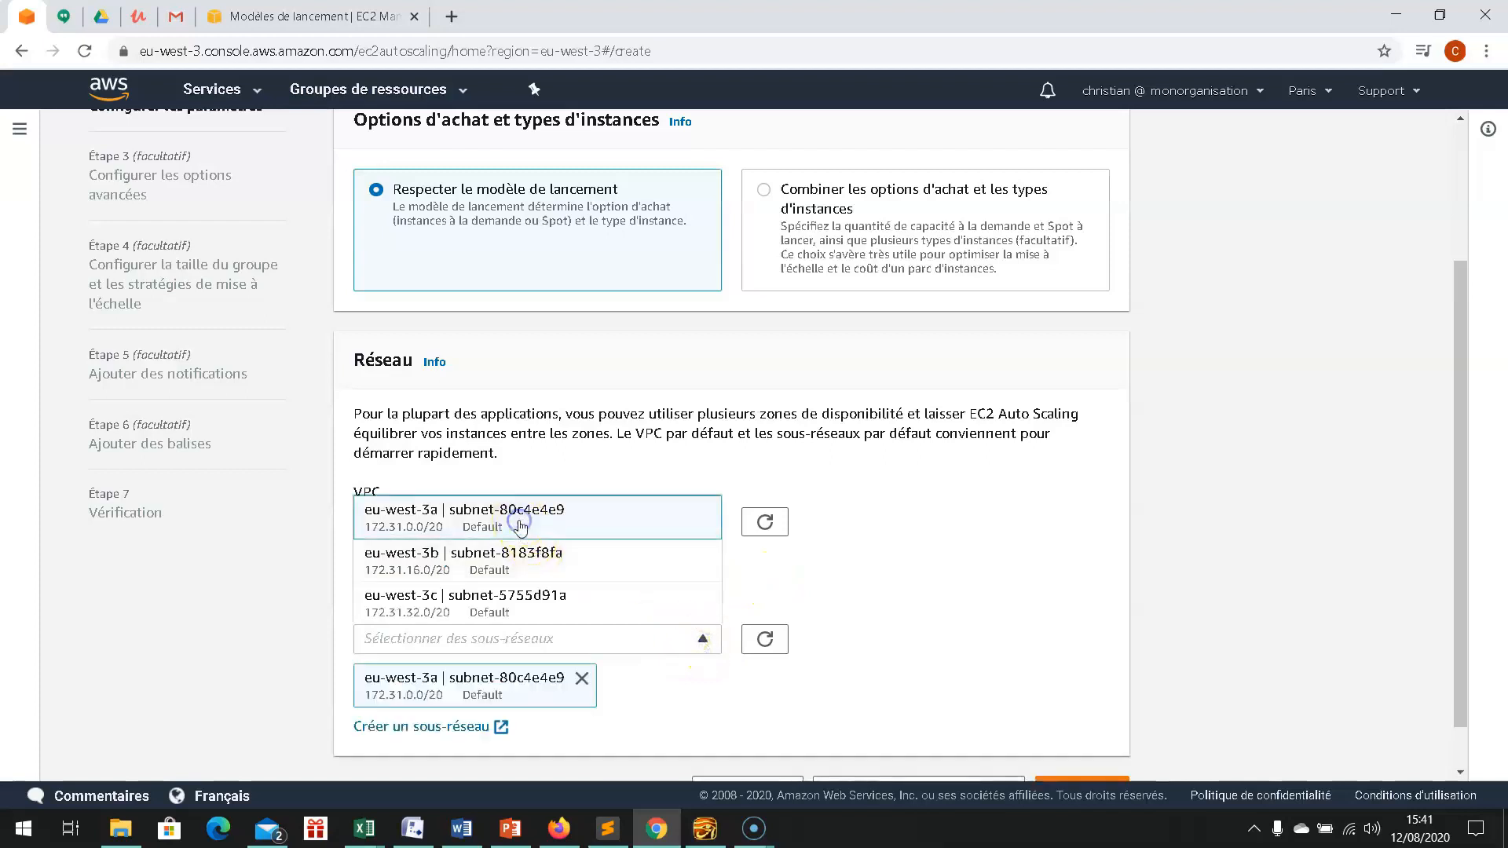
click(518, 576)
click(507, 604)
click(902, 597)
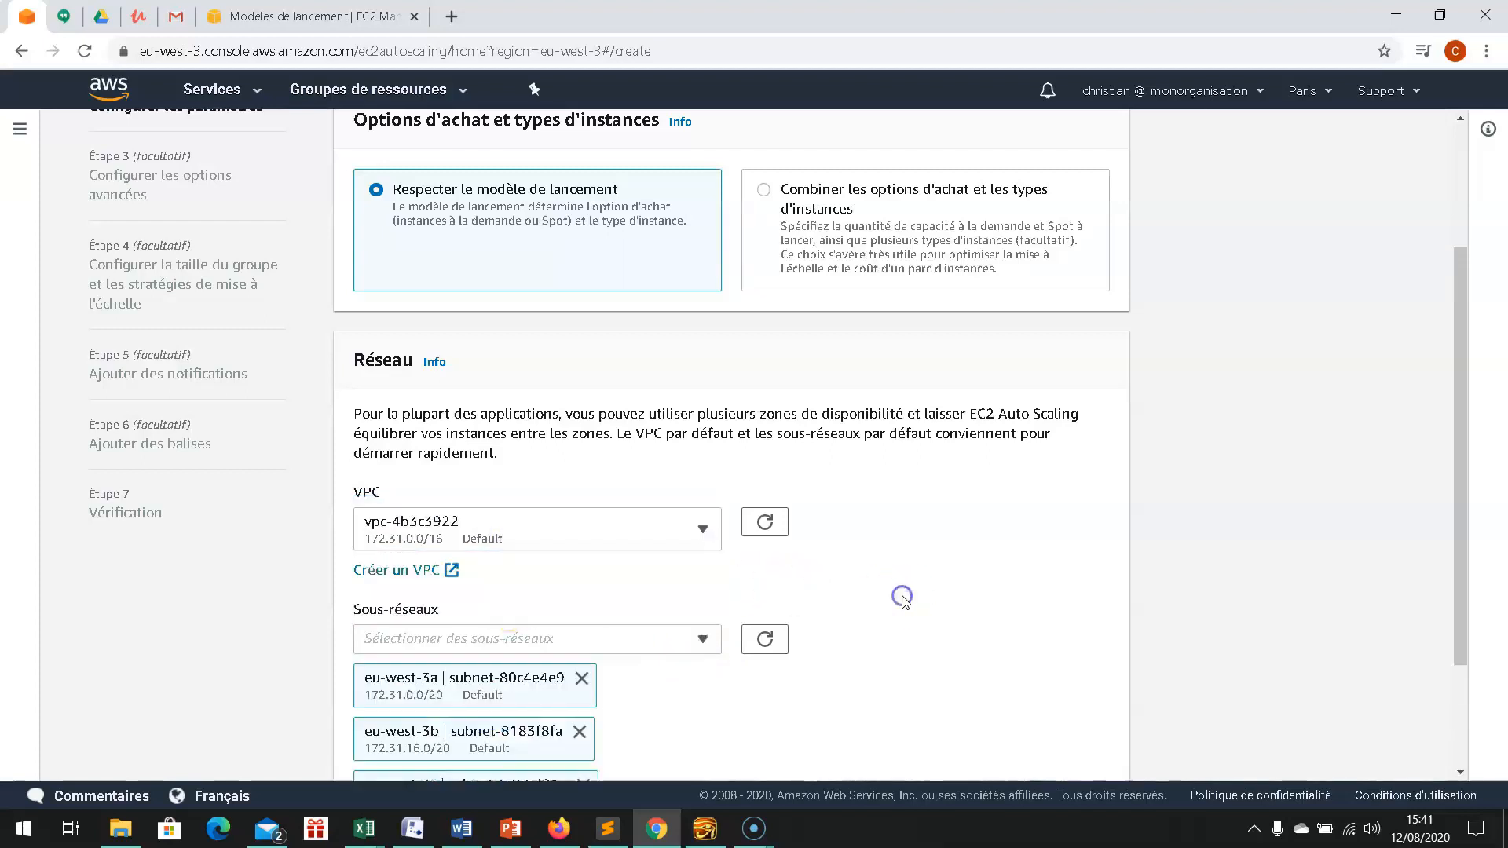
scroll(902, 599, down, 2)
click(1088, 739)
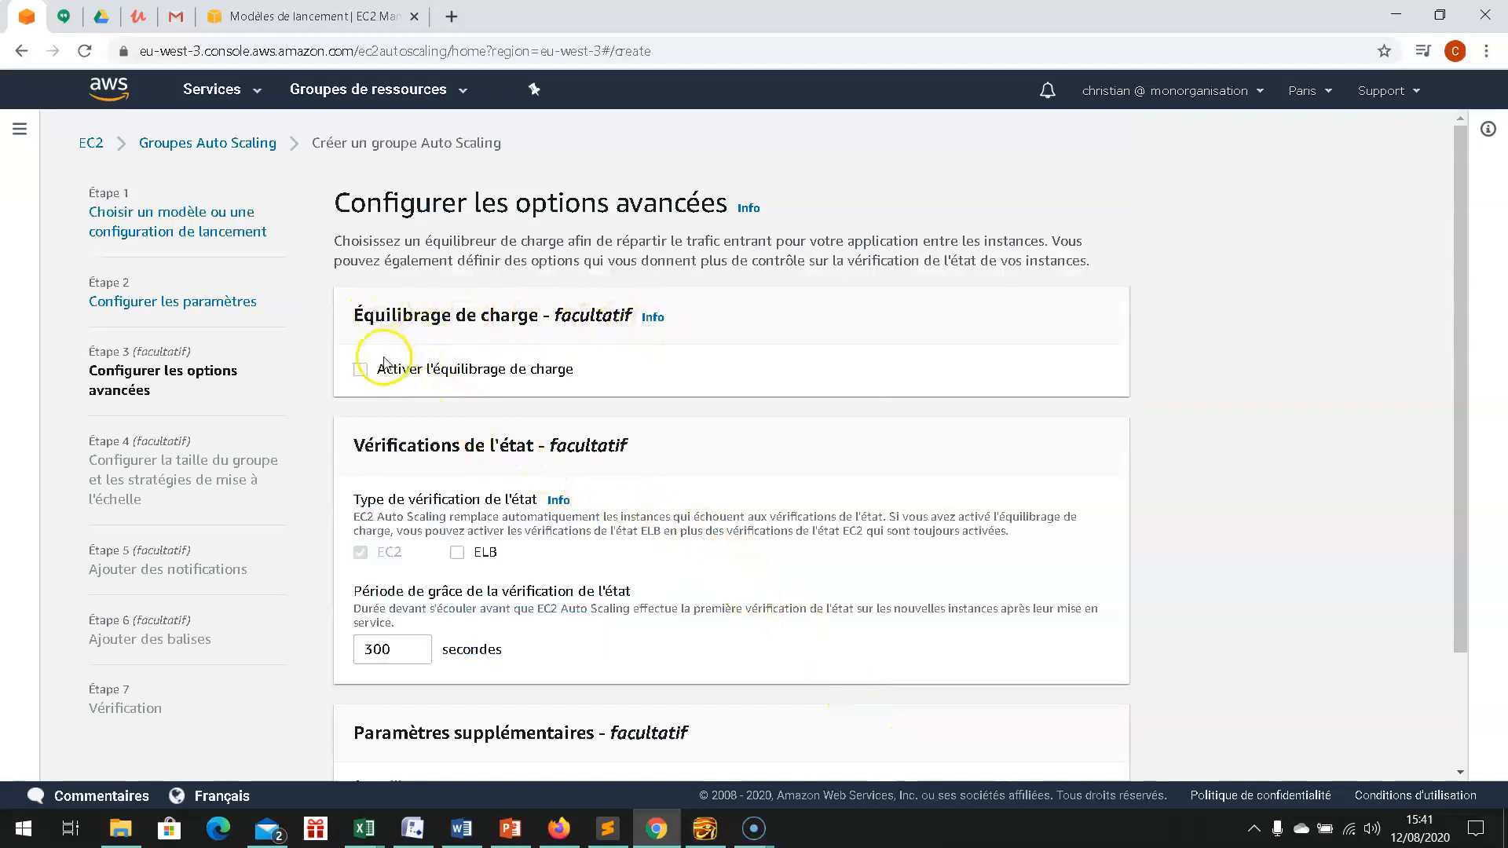
- Enable load balancing with an application or network load balancer and choose MonGroupeCible as the target group
click(359, 371)
click(434, 422)
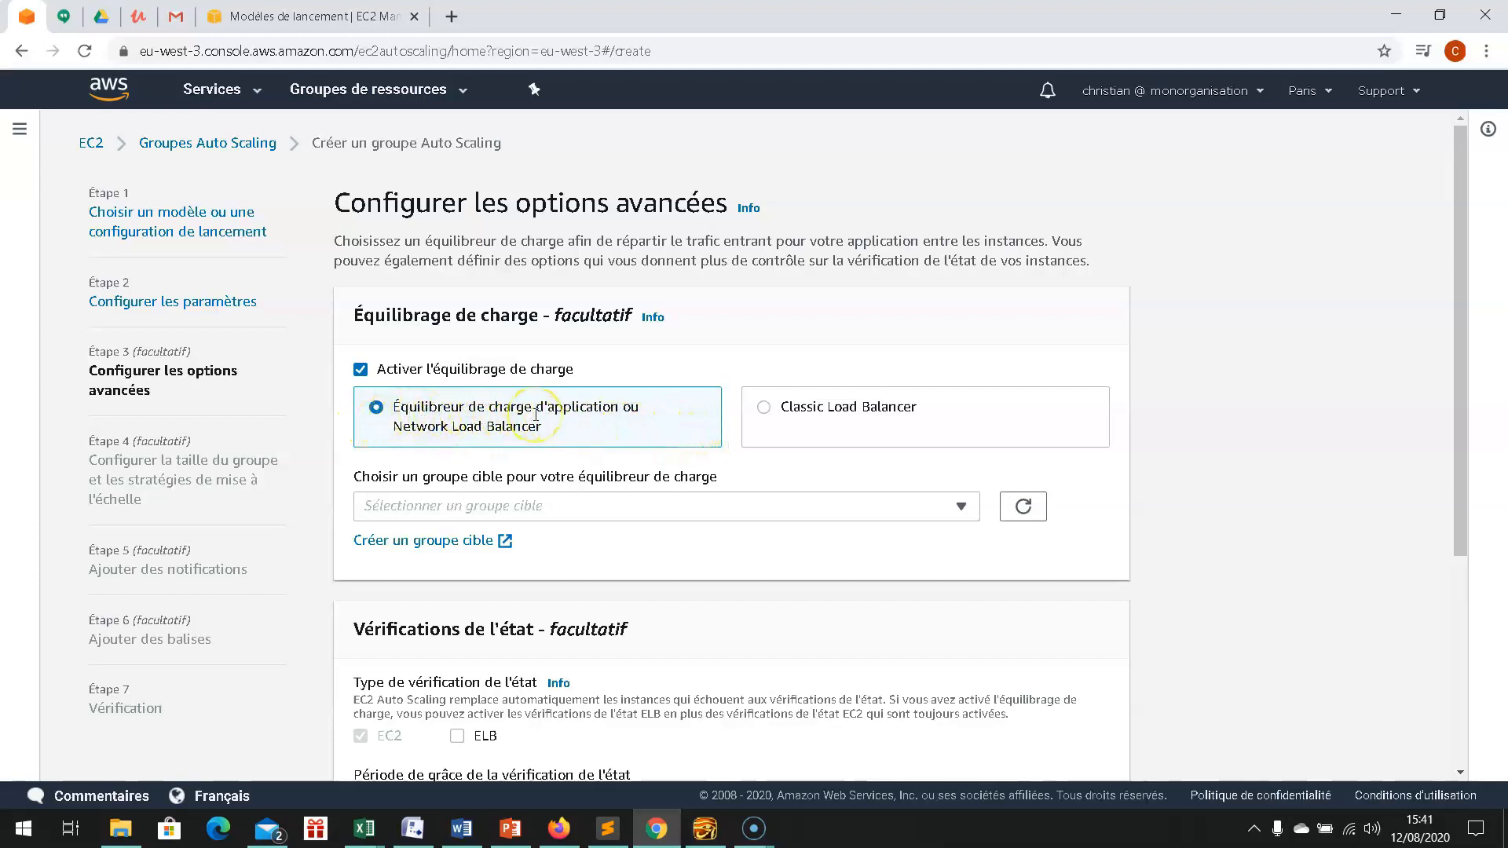
click(962, 507)
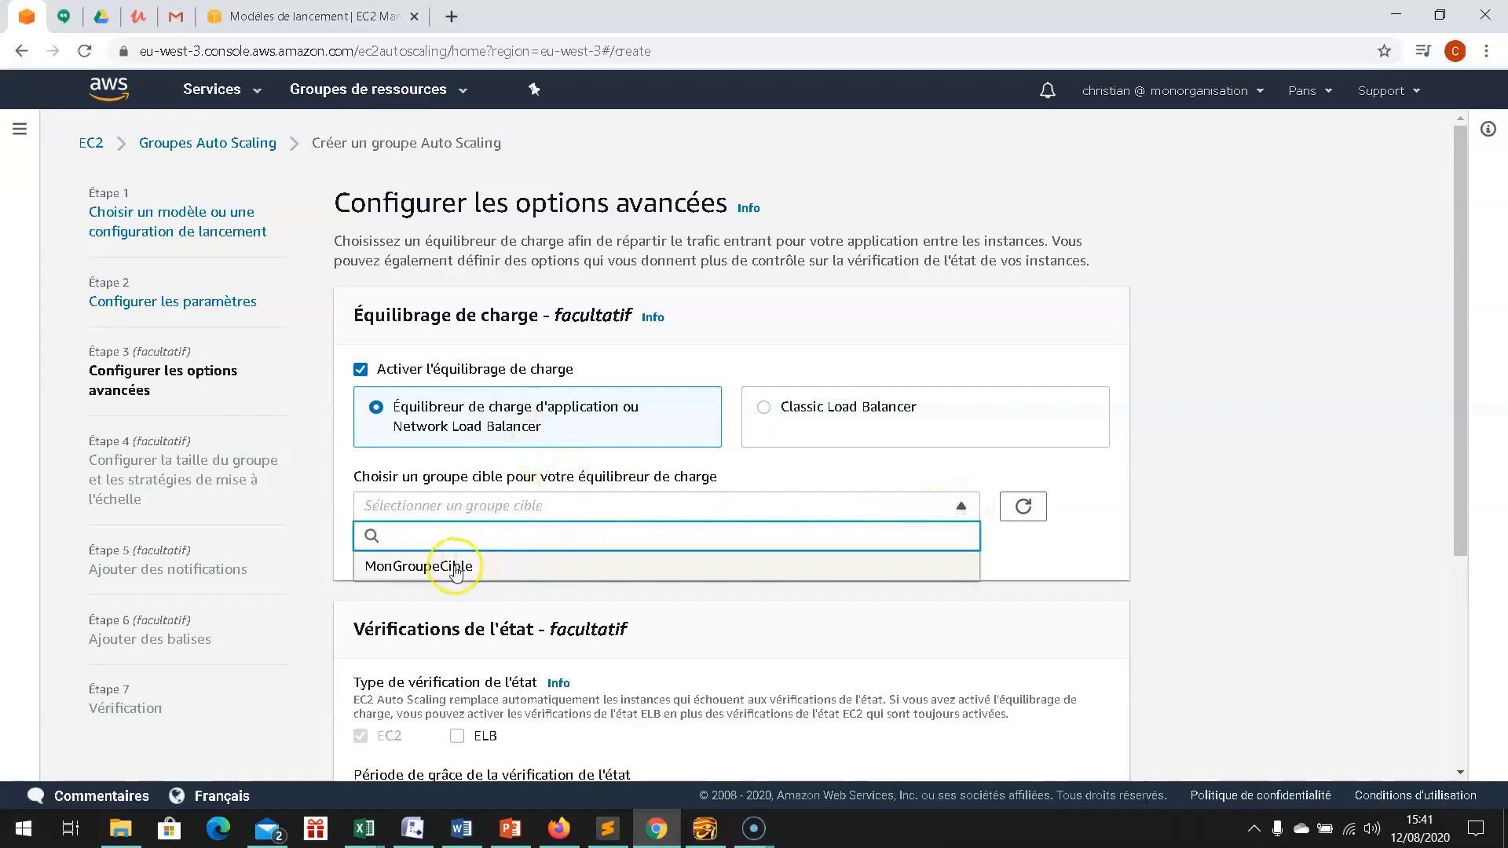
click(410, 567)
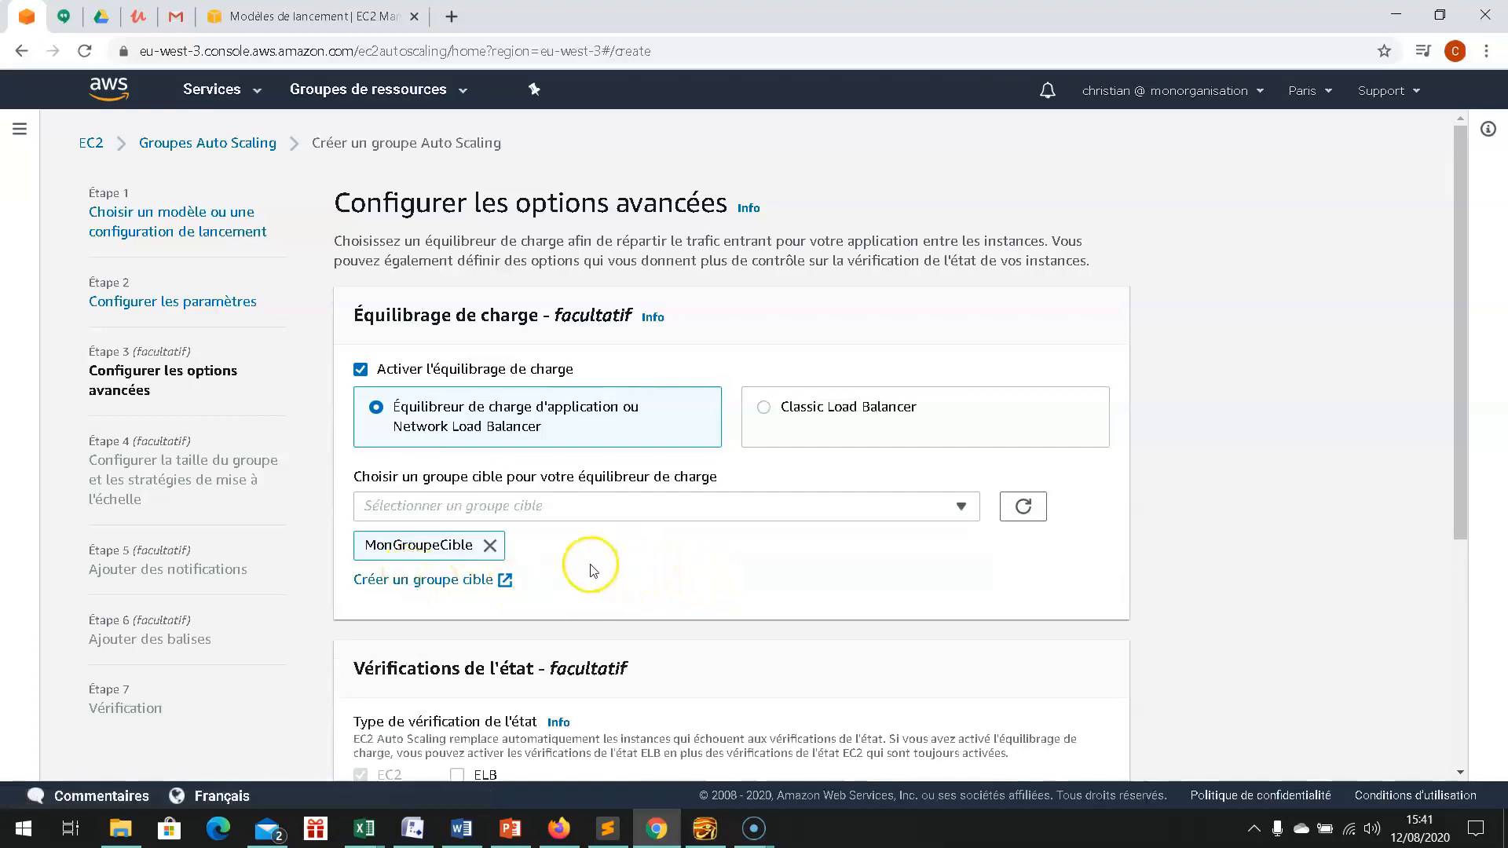
- Enable ELB health checks for the Auto Scaling group and continue to the group size and scaling policies step
scroll(560, 577, down, 2)
scroll(560, 577, down, 1)
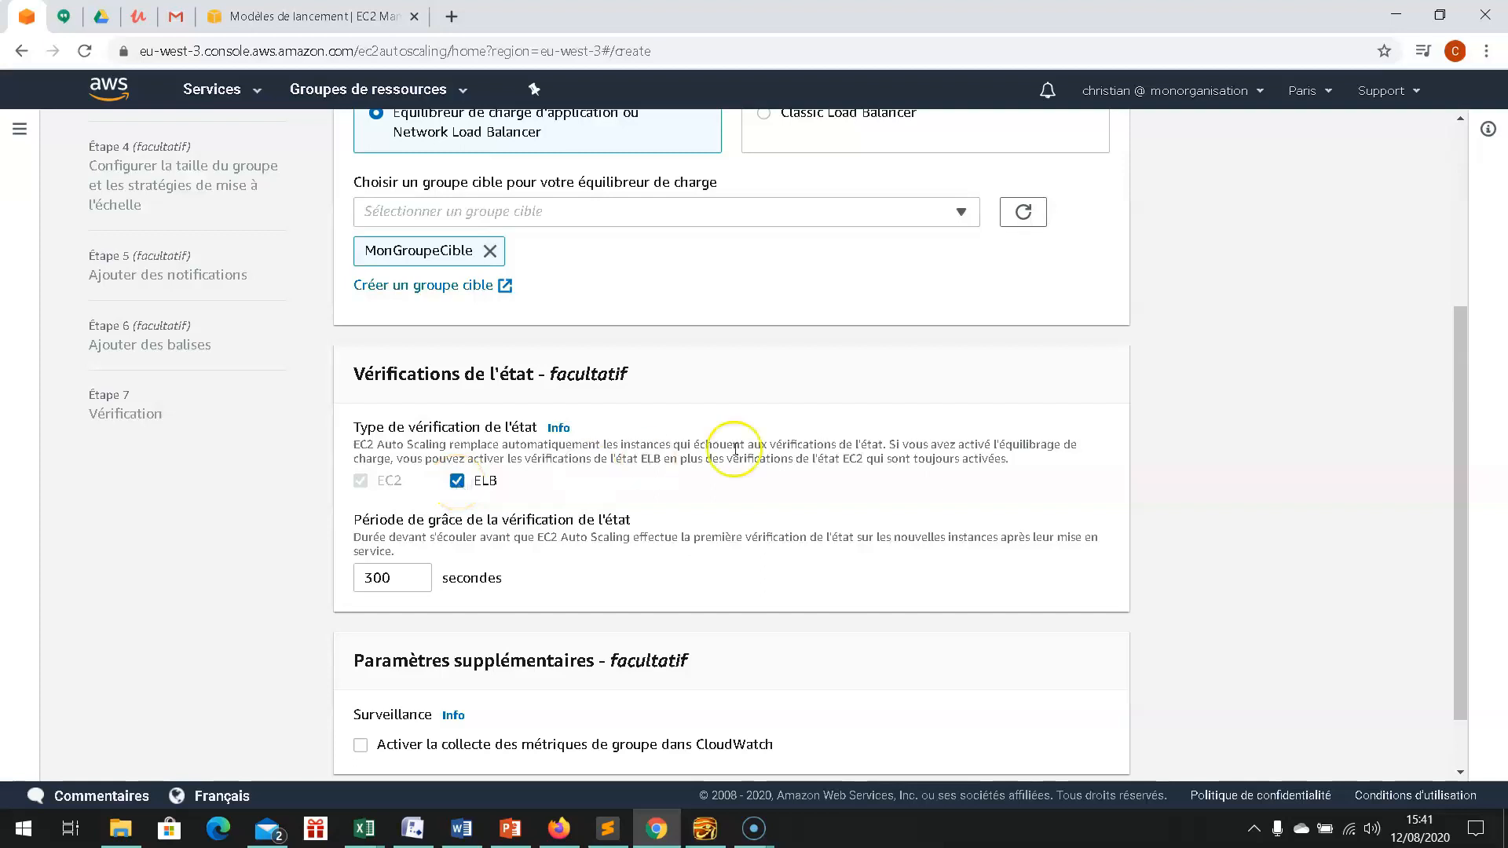
scroll(853, 477, down, 1)
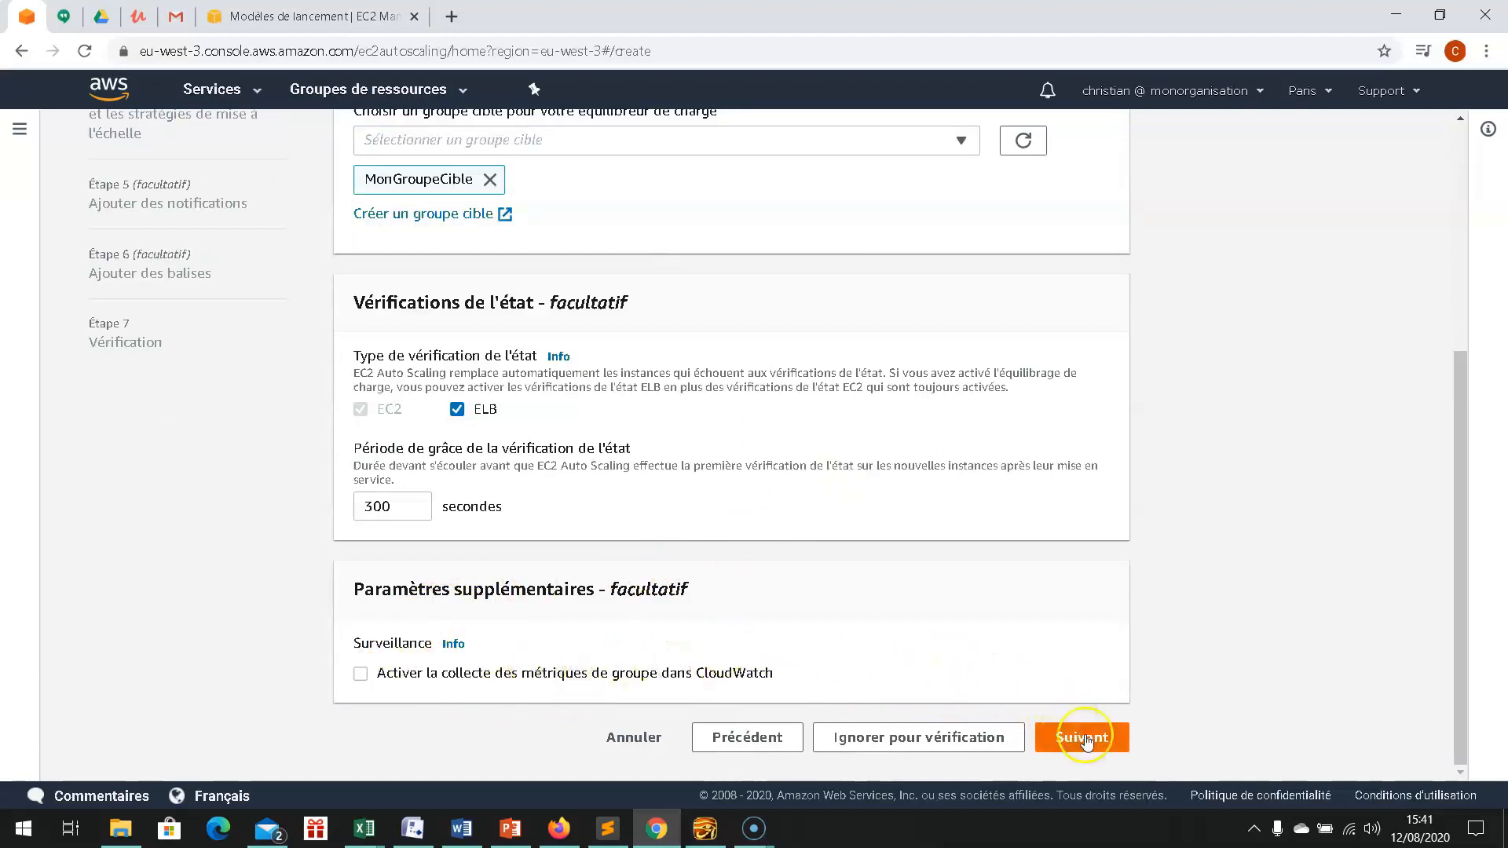
click(1085, 738)
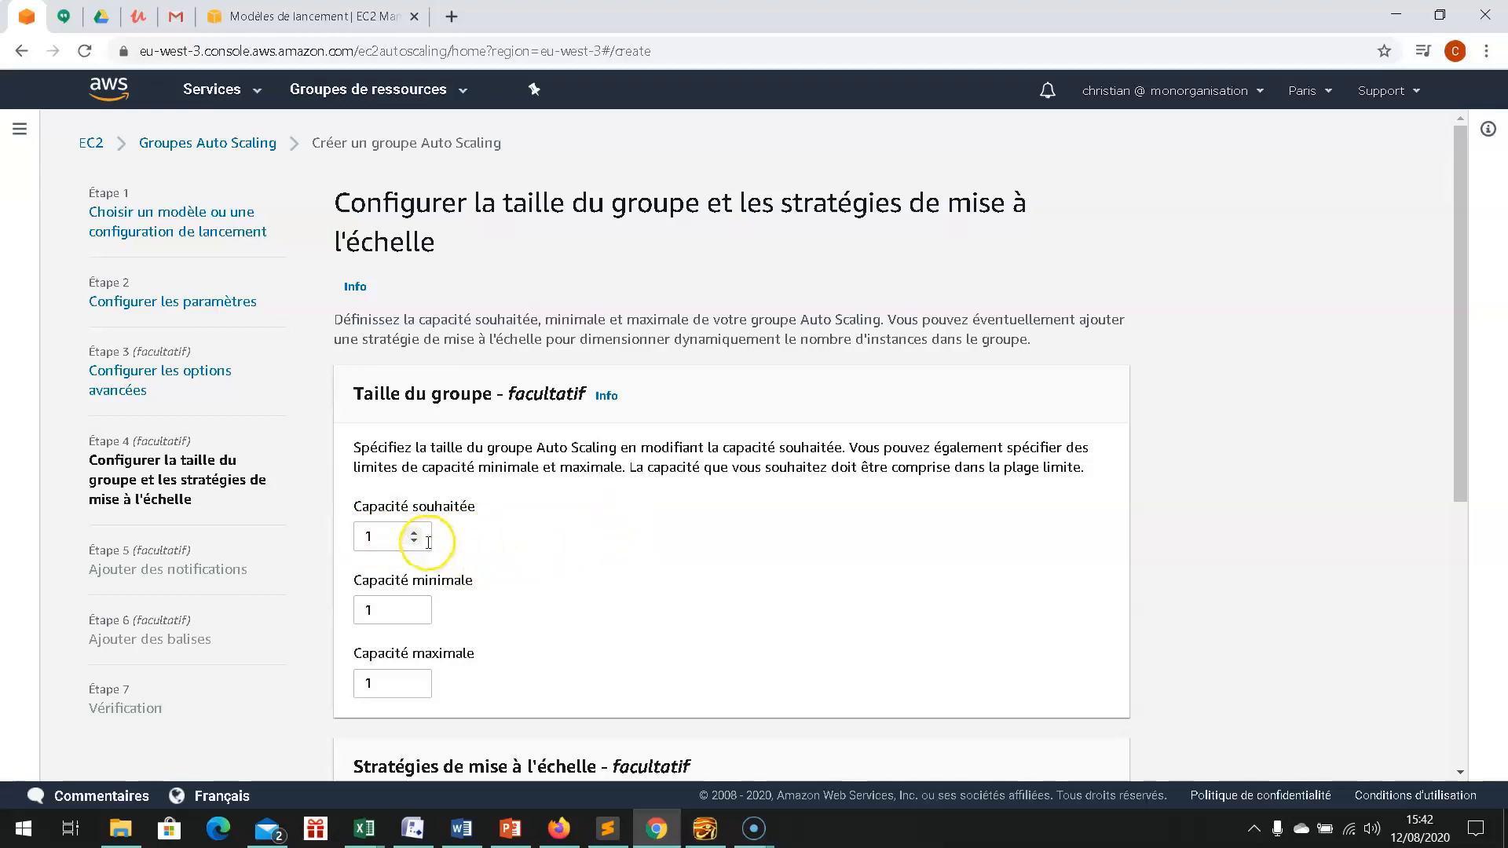
- Set the group's maximum capacity to 3, leave the scaling policy at none, and continue to the notifications step
click(371, 685)
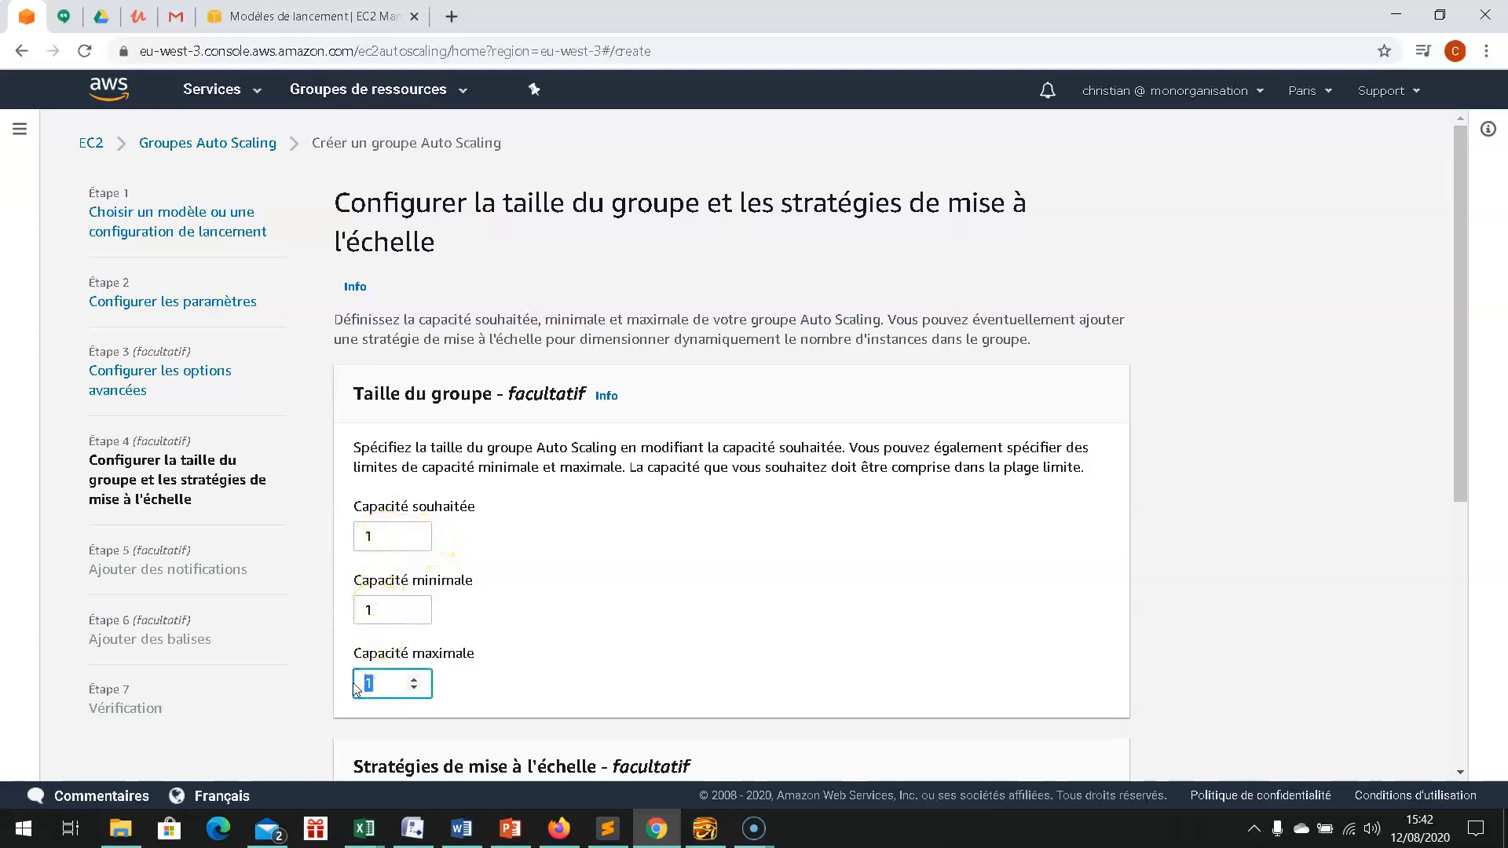
text(3)
click(651, 652)
scroll(656, 656, down, 3)
scroll(656, 656, down, 3)
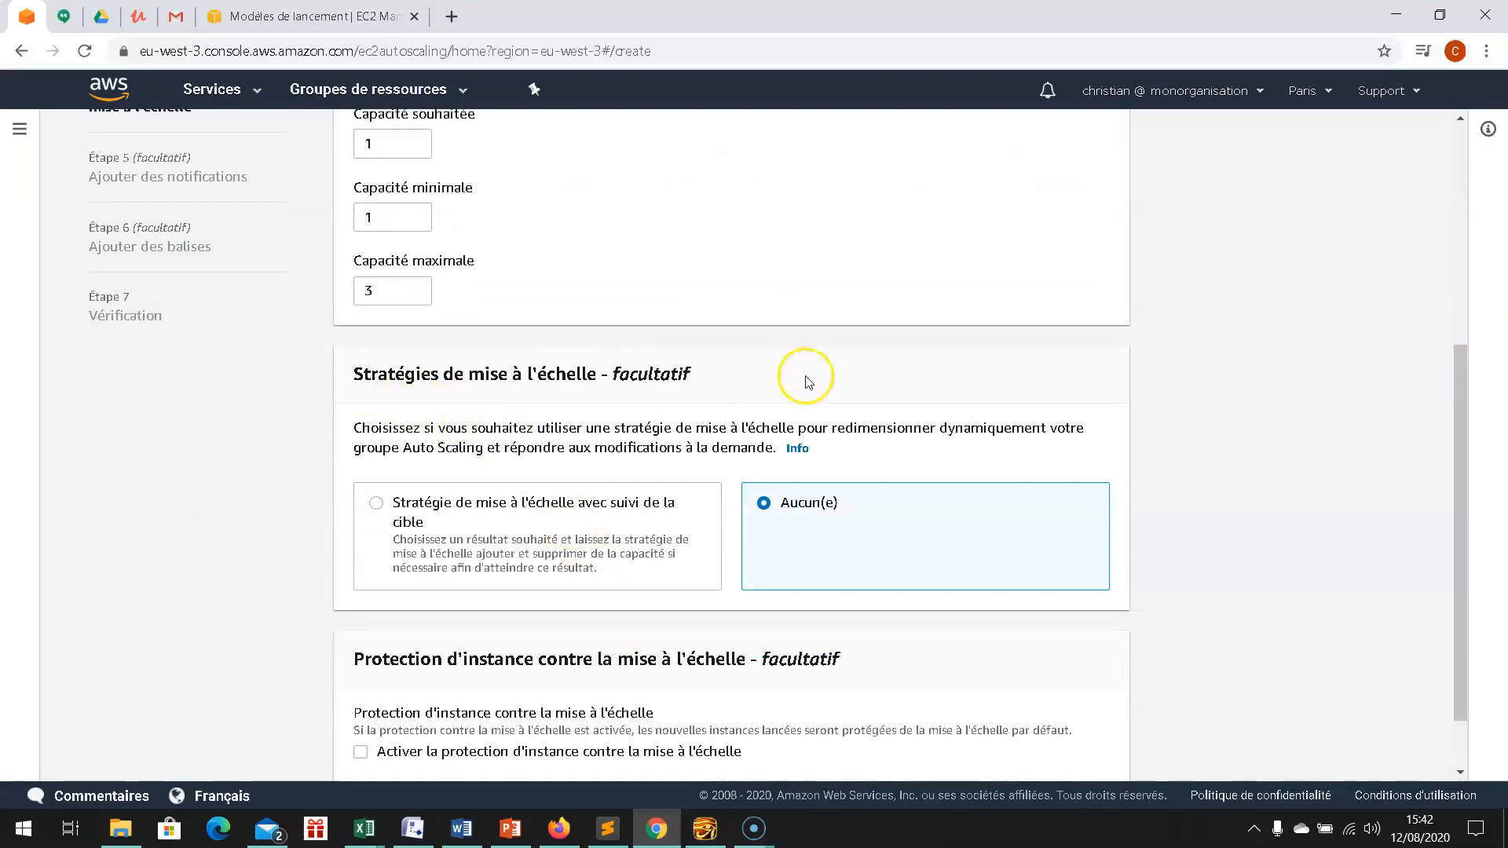
scroll(1062, 573, down, 2)
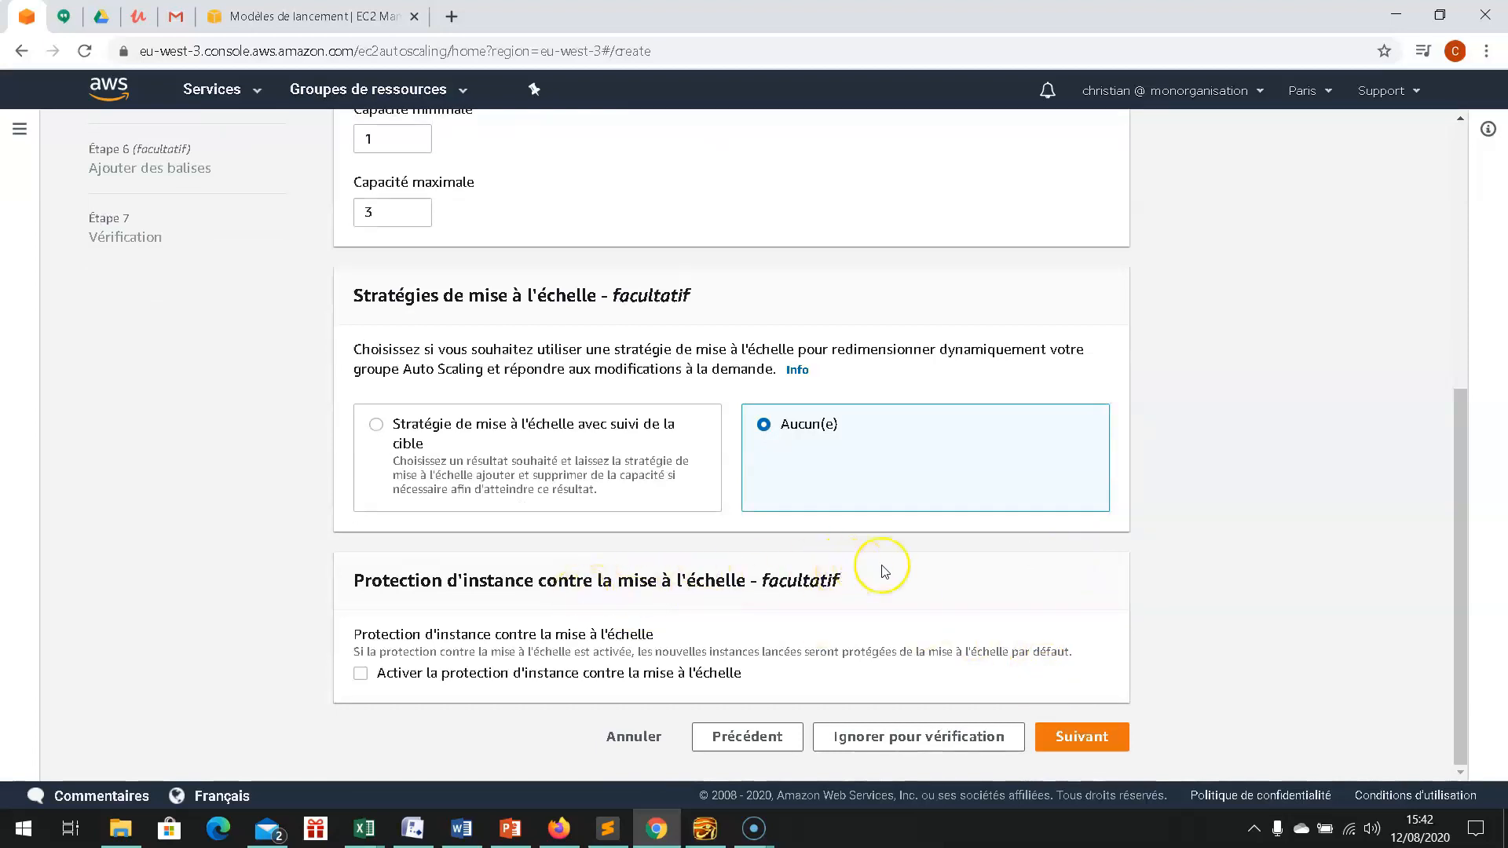
click(1094, 740)
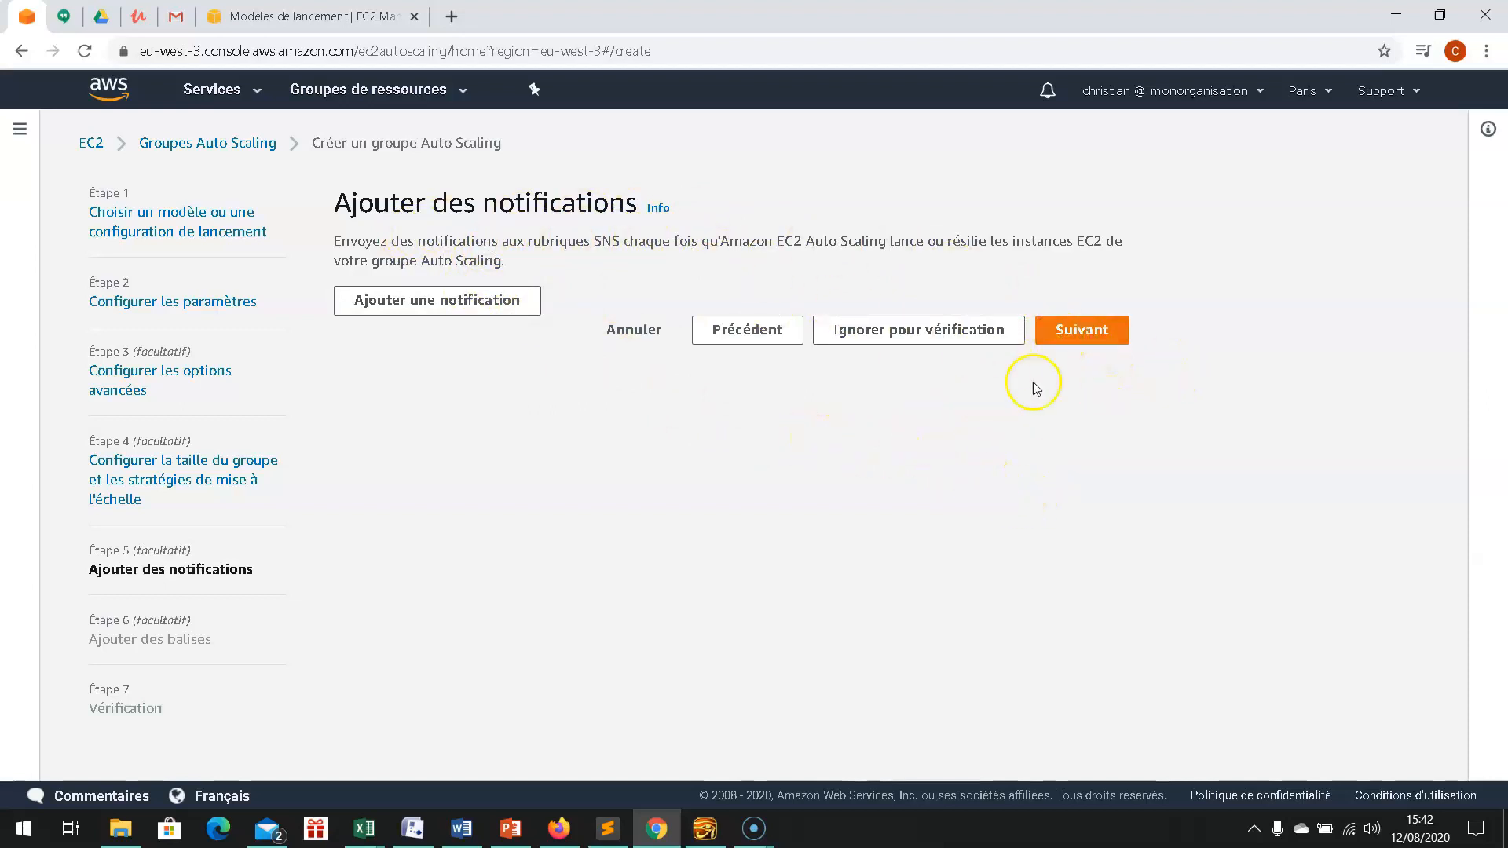
- Skip adding notifications and tags, and review the Auto Scaling group's configuration through to the end of the summary
click(1097, 331)
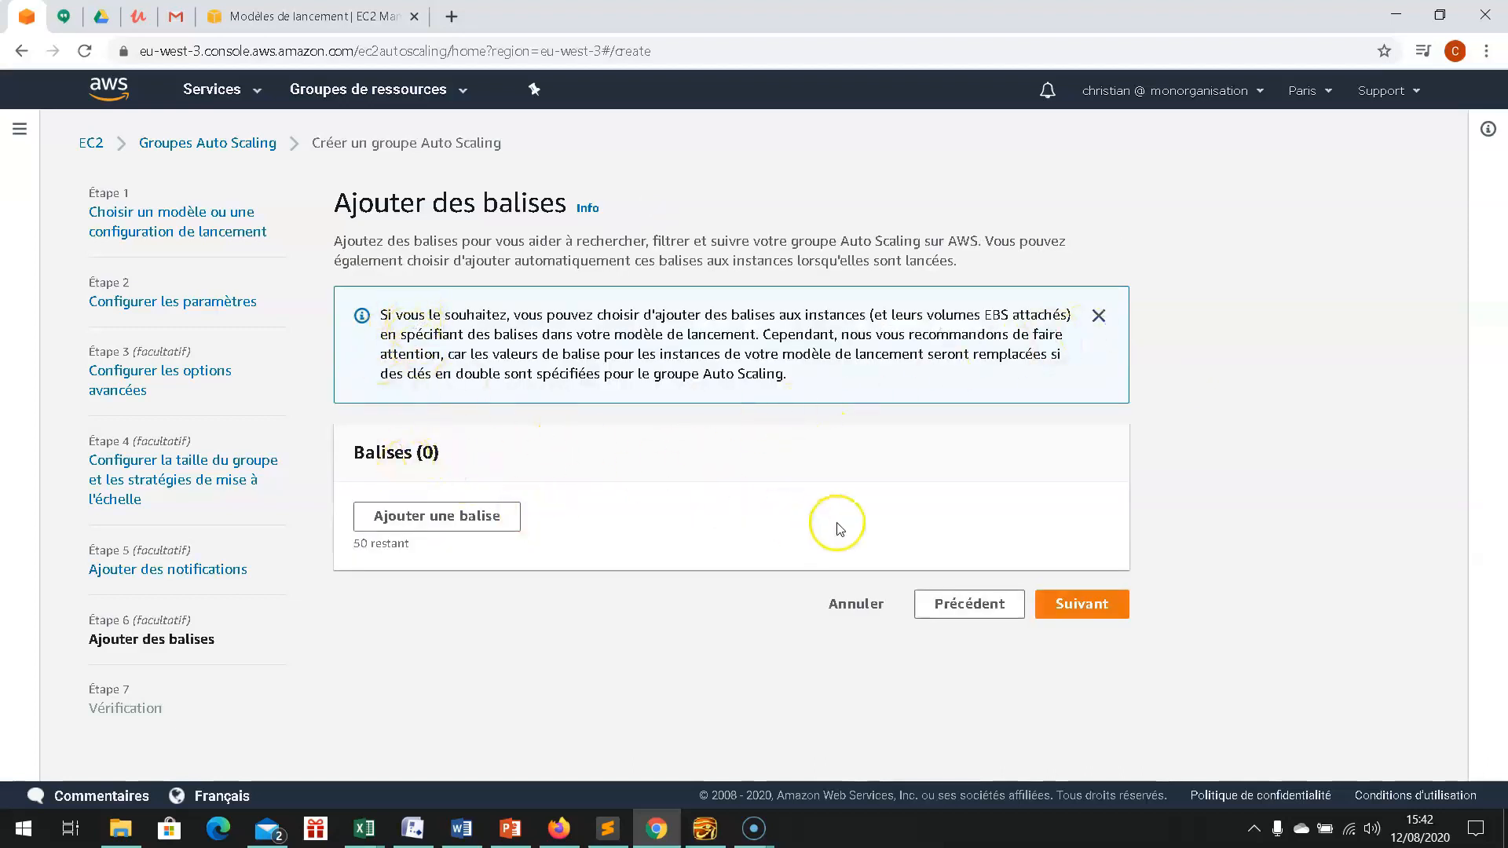
click(1097, 611)
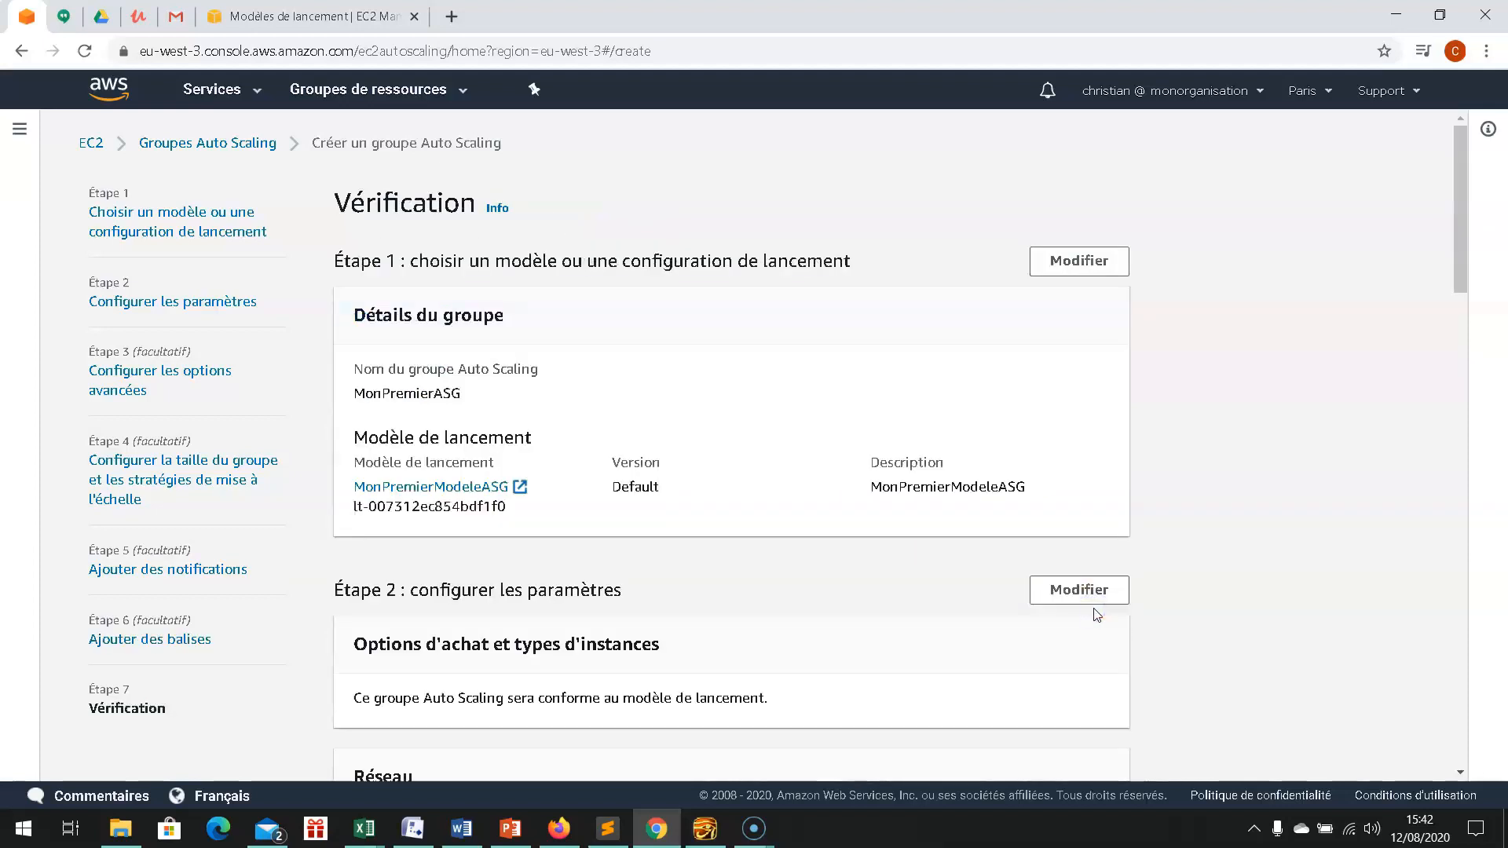
scroll(991, 614, down, 8)
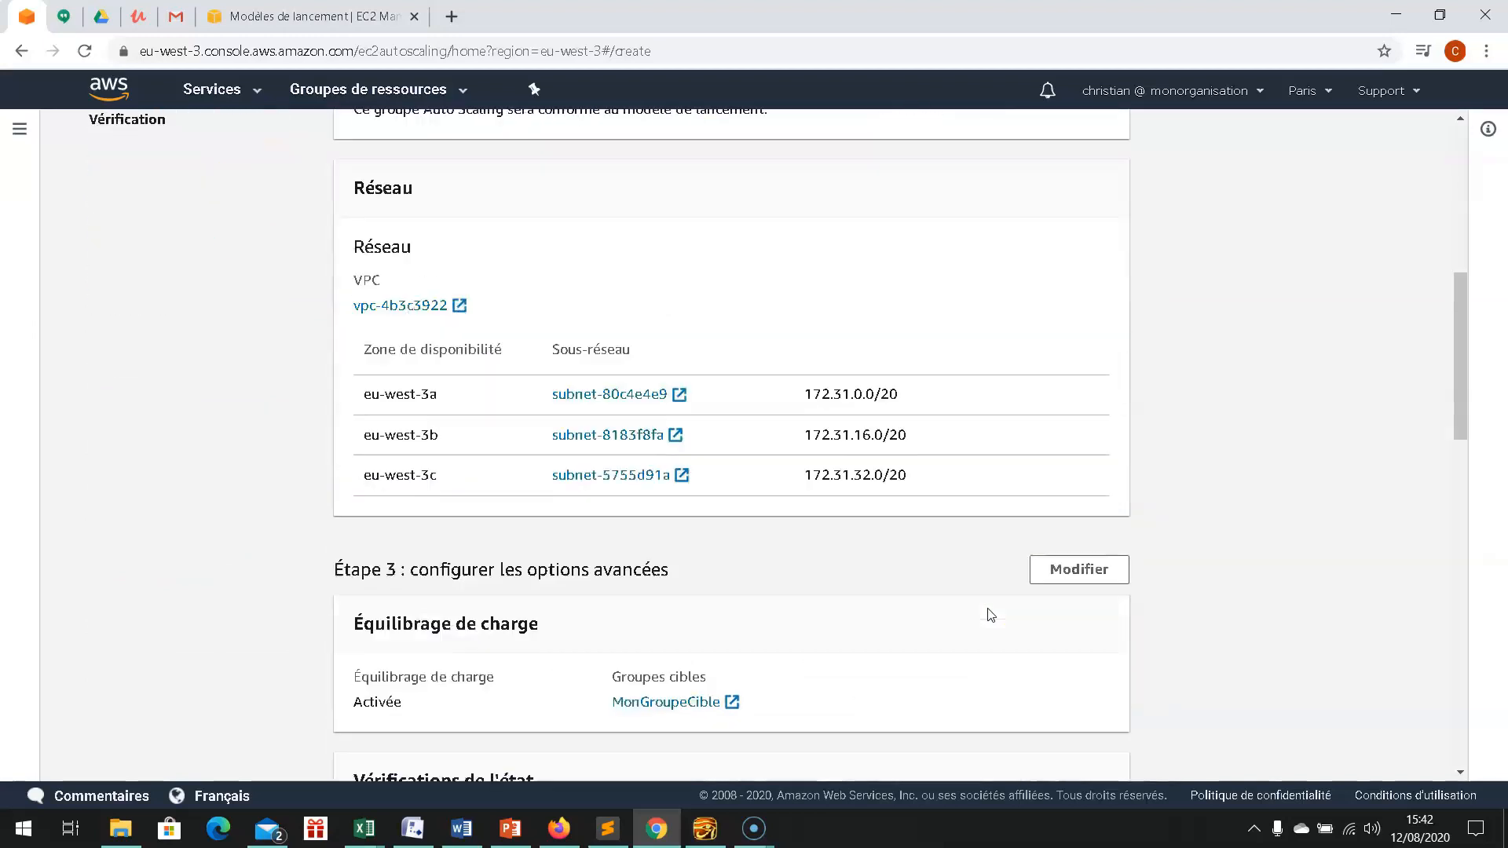
scroll(991, 614, down, 12)
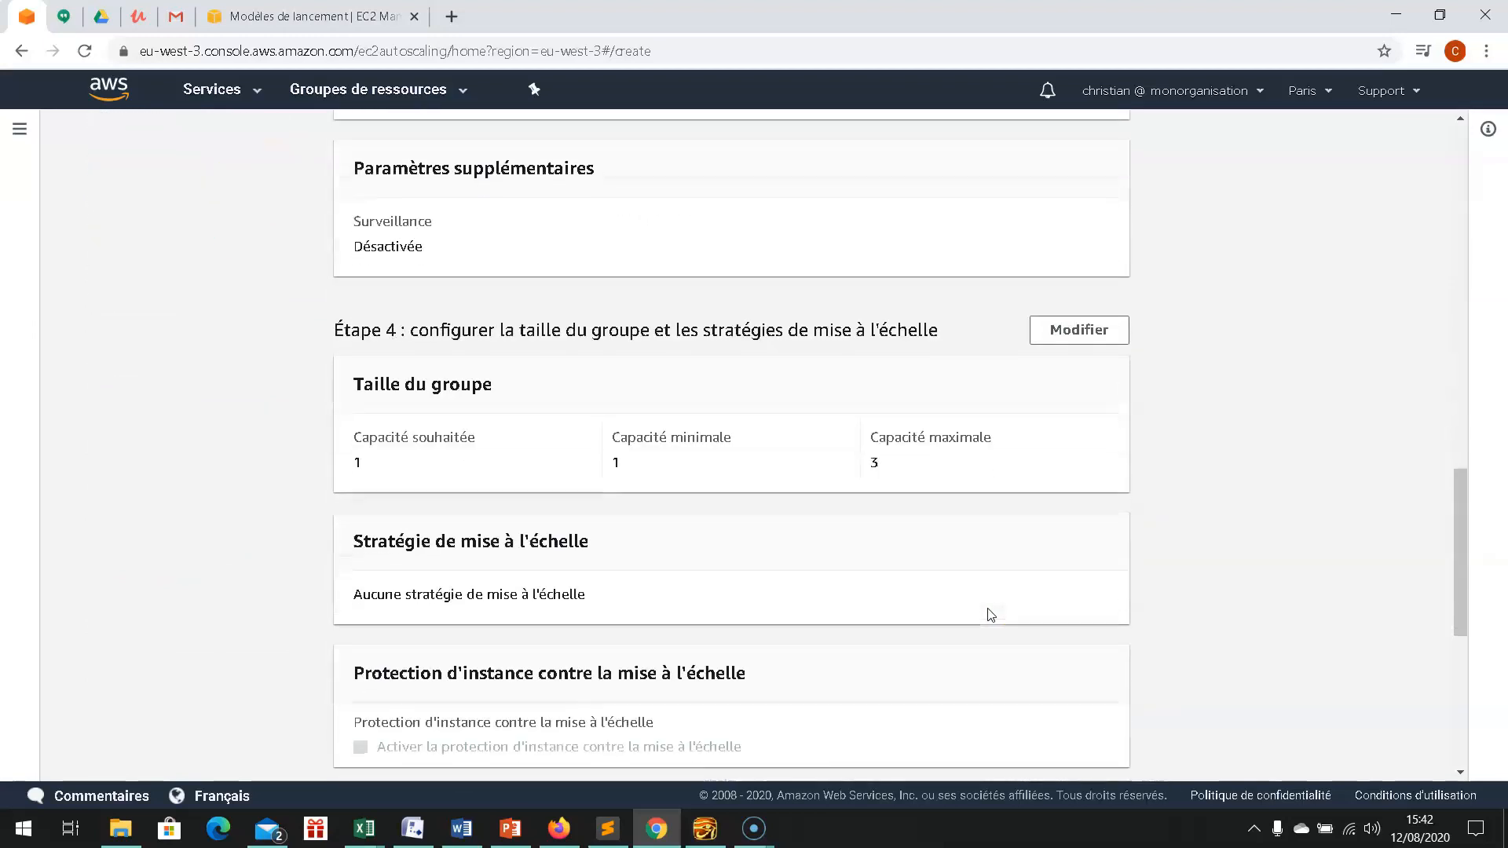
scroll(991, 615, down, 3)
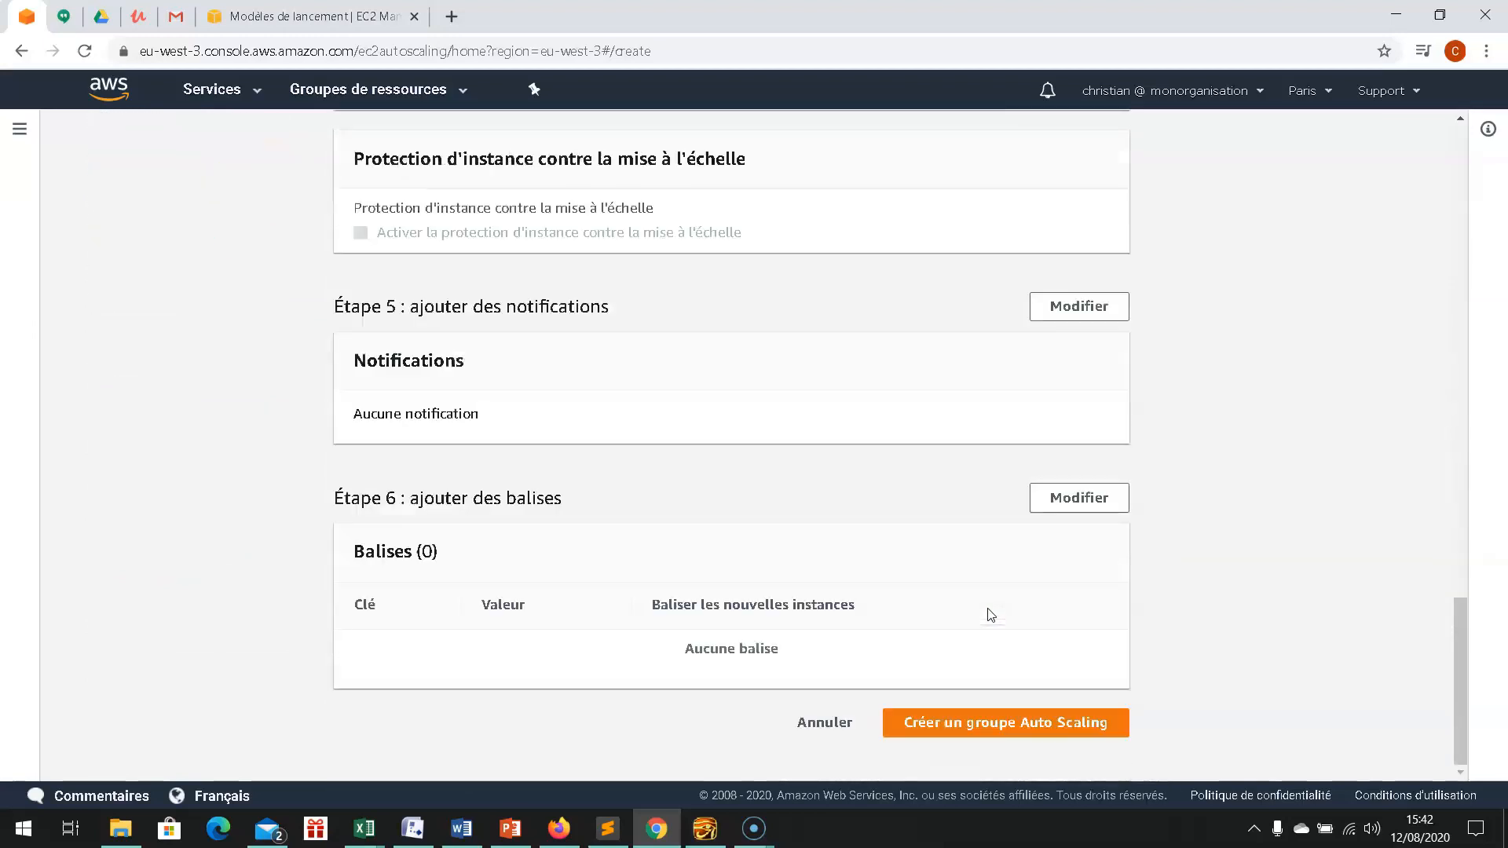
- Create the Auto Scaling group with the reviewed settings, and open the details of MonPremierASG with the notification banners dismissed
click(1026, 729)
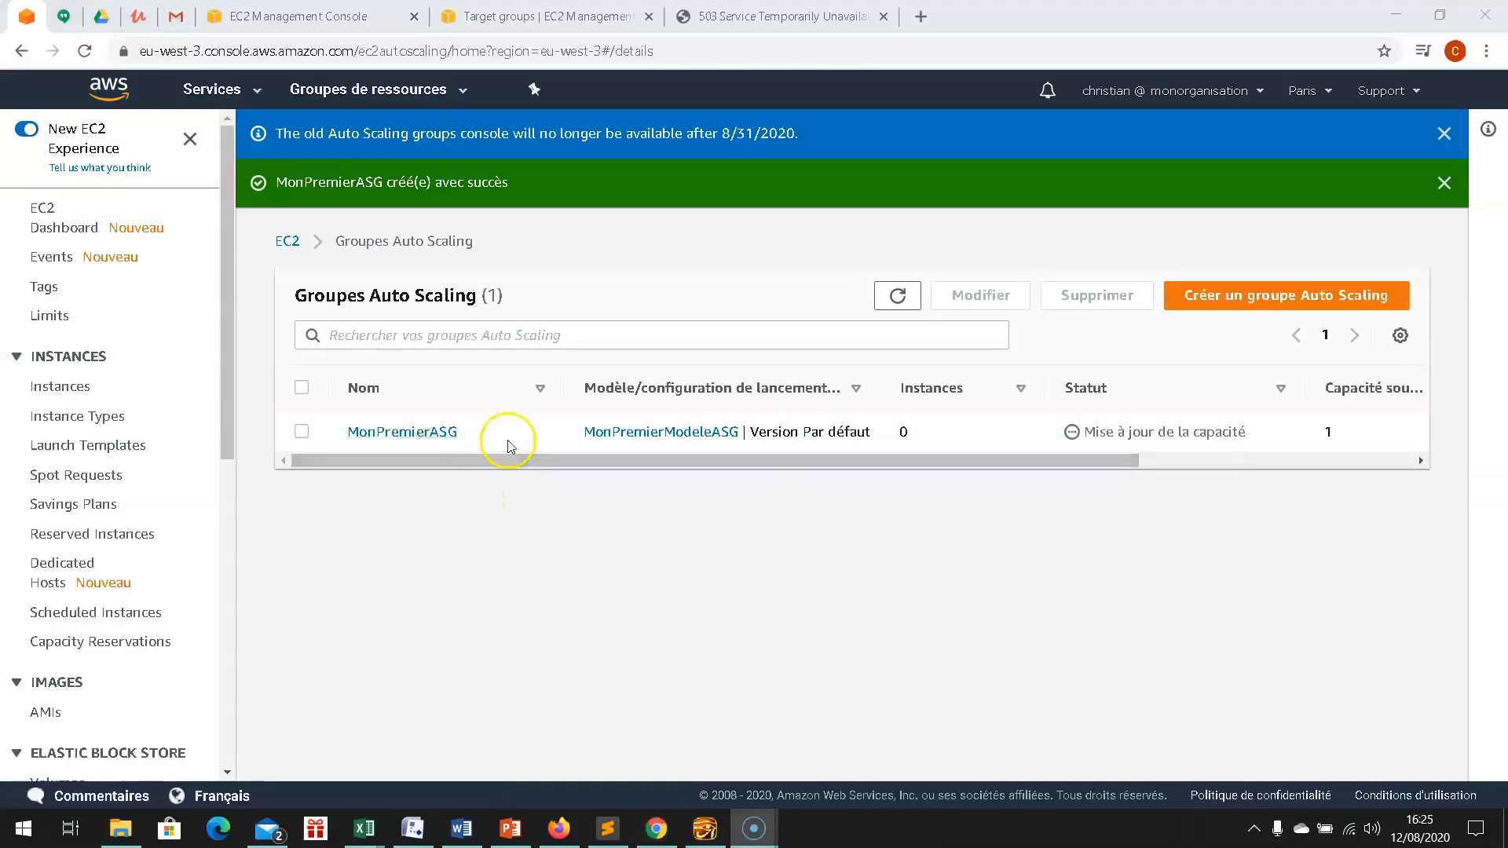
click(414, 433)
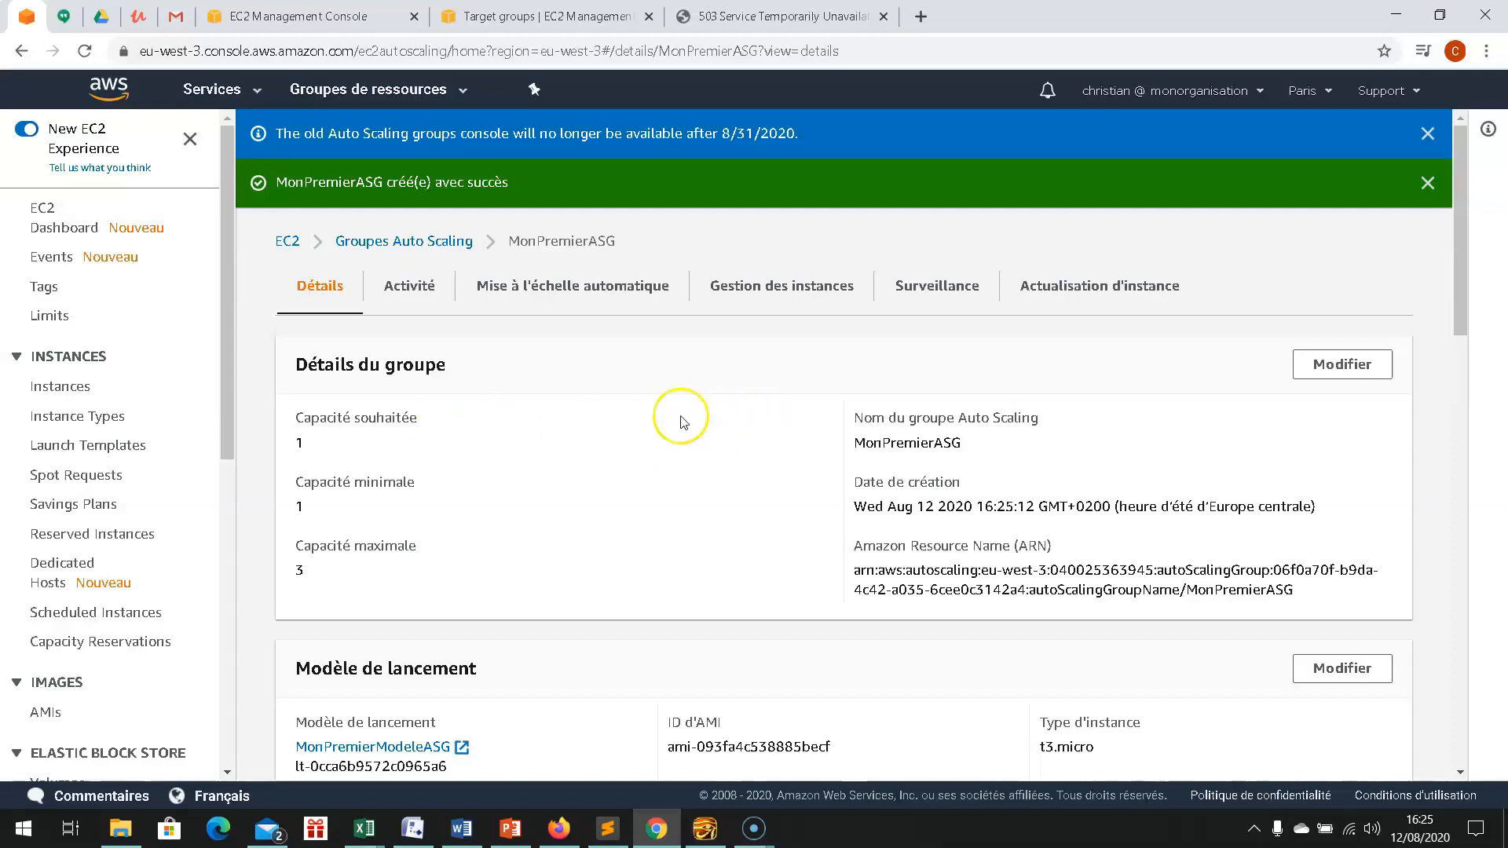
scroll(644, 455, down, 3)
scroll(650, 462, up, 3)
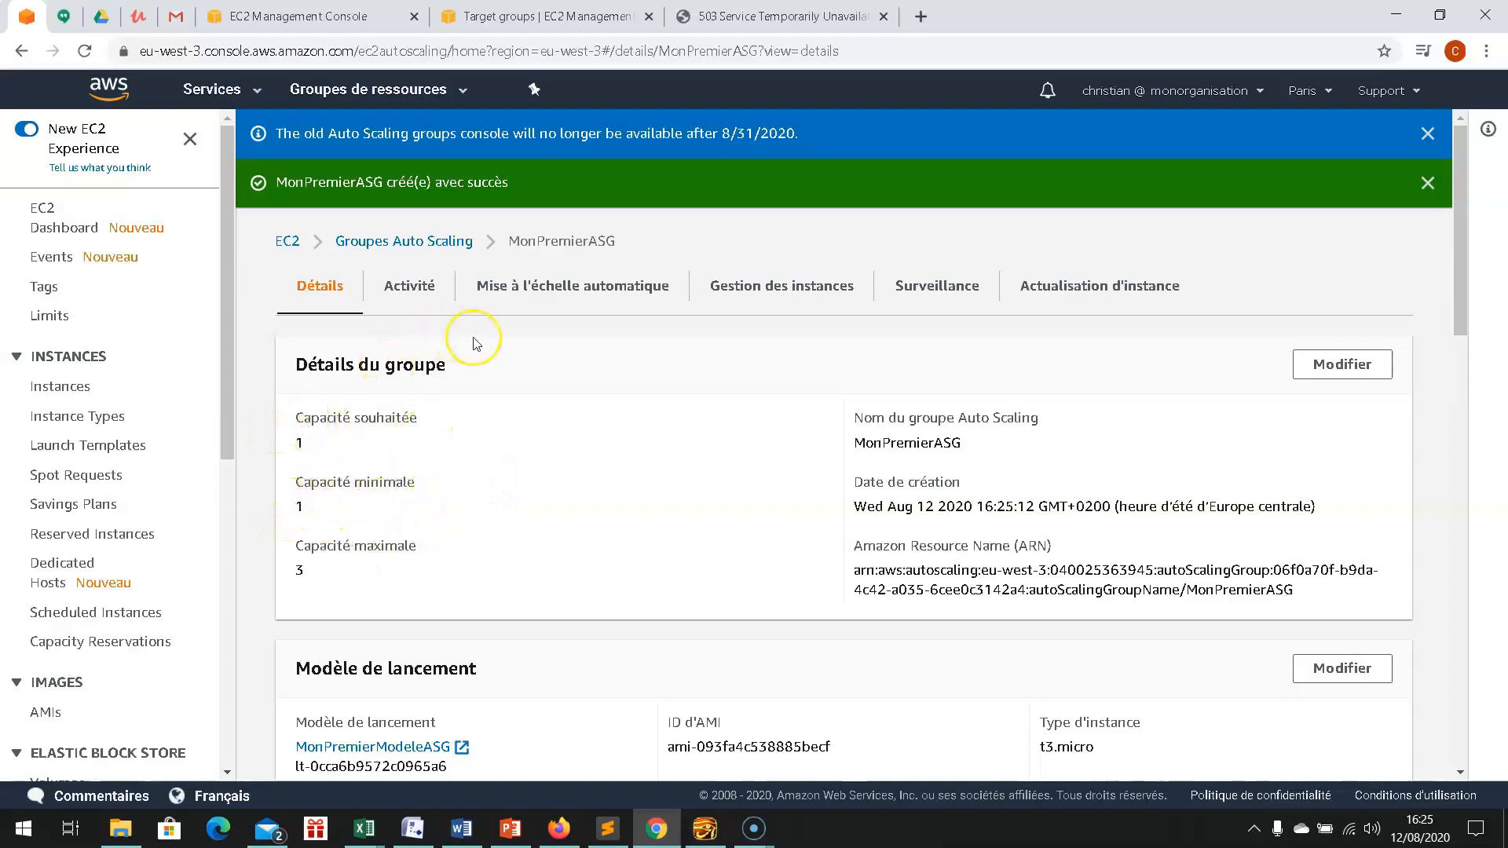
click(1428, 183)
click(1428, 134)
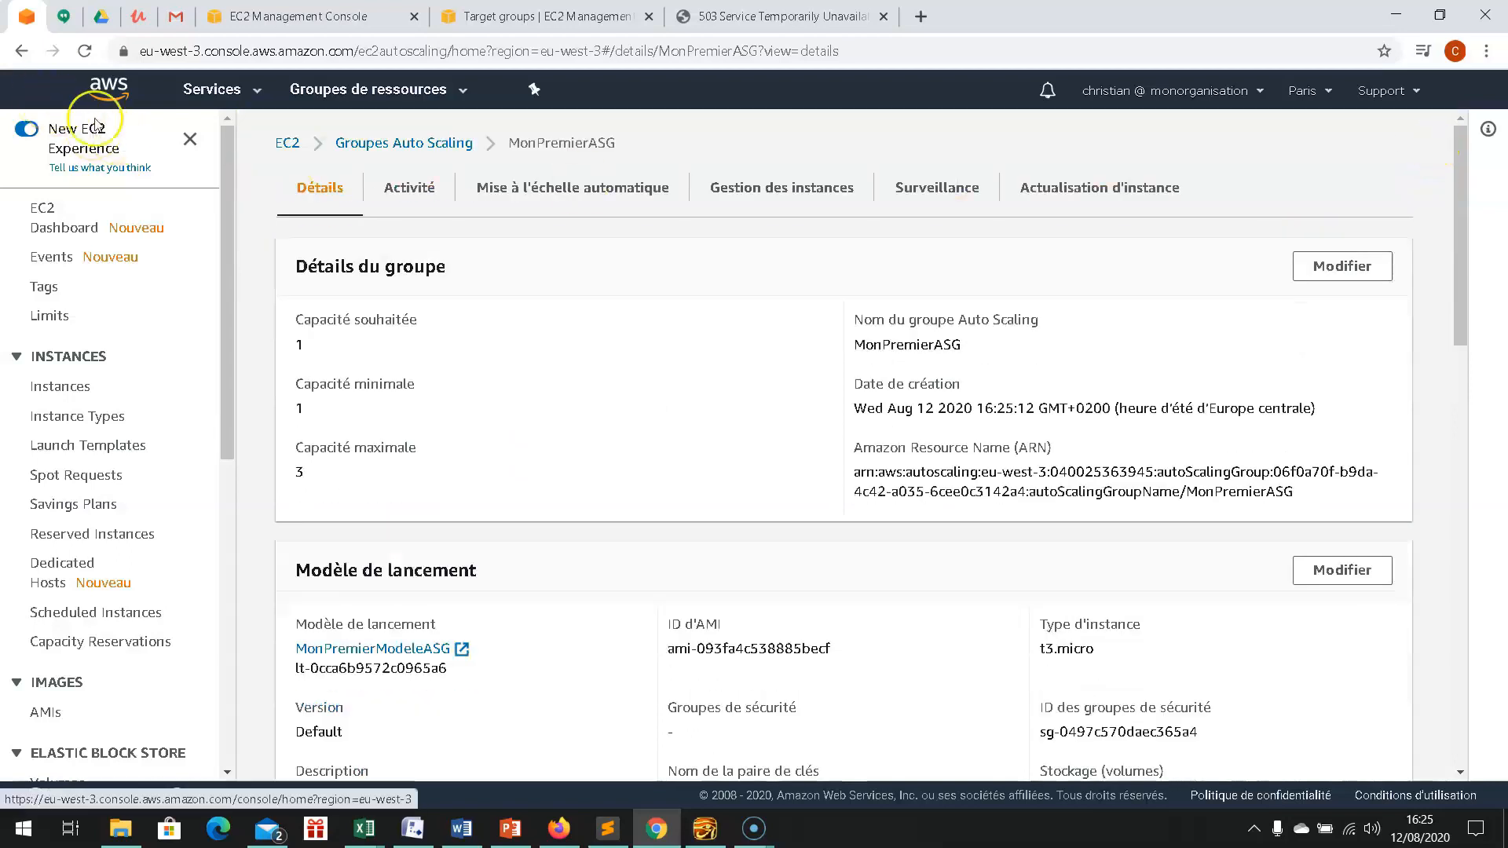
- Return to the list of Auto Scaling groups and check MonPremierASG's instances, status, capacity limits and availability zones
click(431, 148)
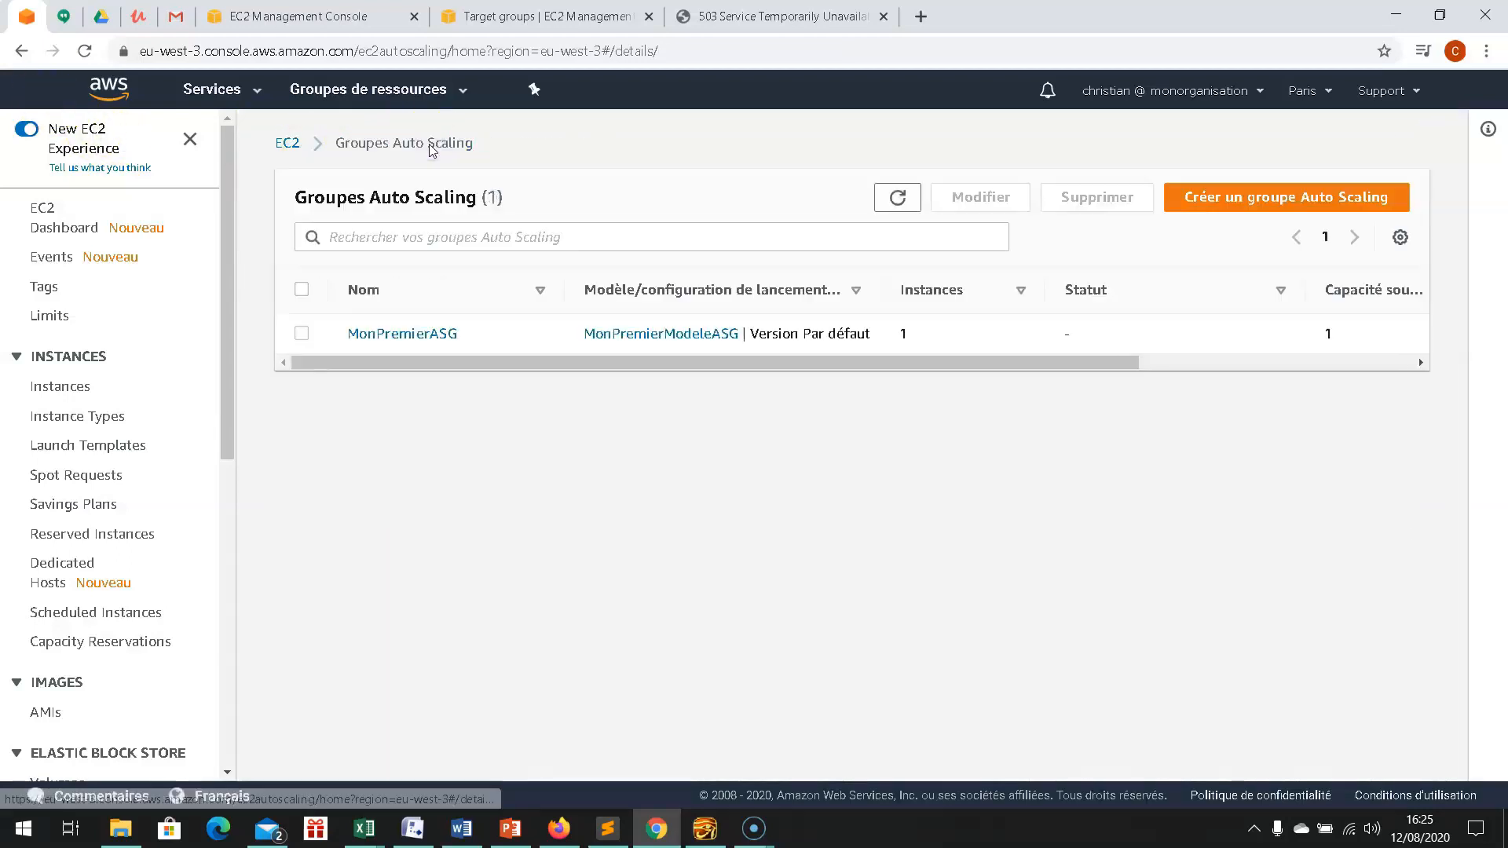
scroll(650, 369, right, 3)
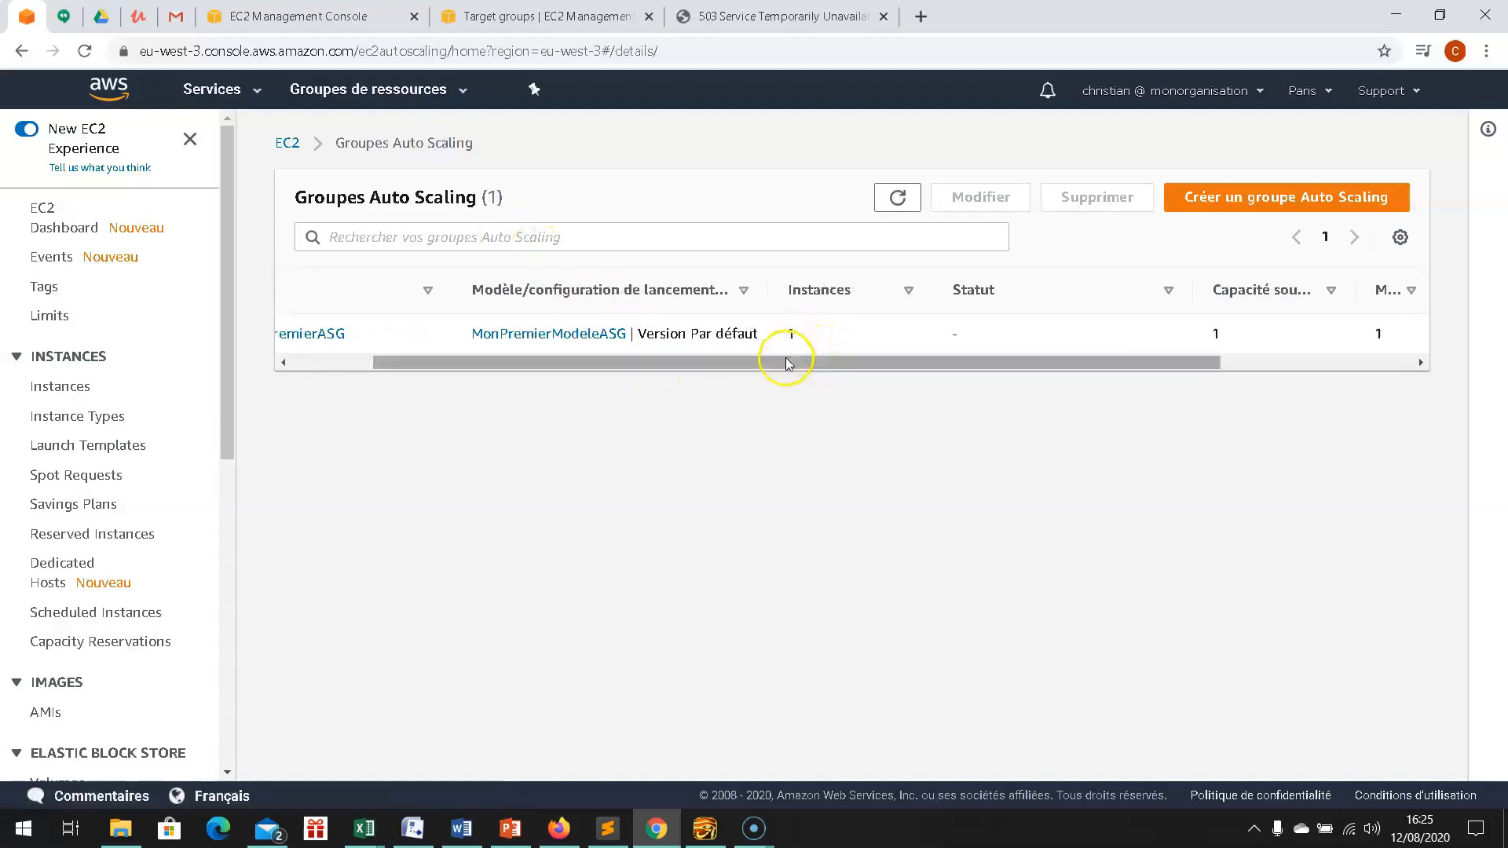
drag(785, 361, 1054, 357)
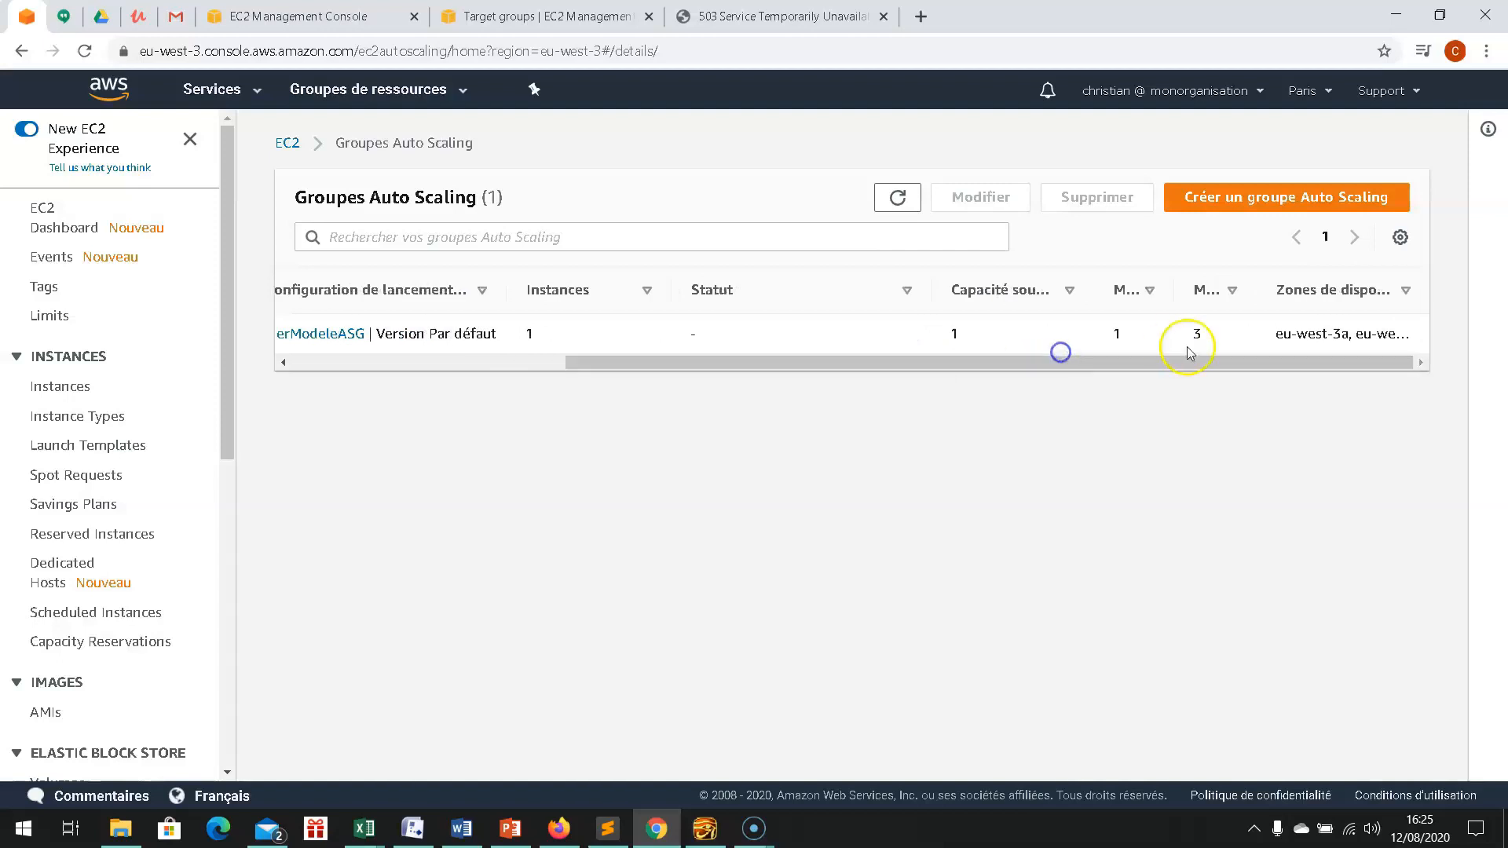
drag(1202, 365, 778, 390)
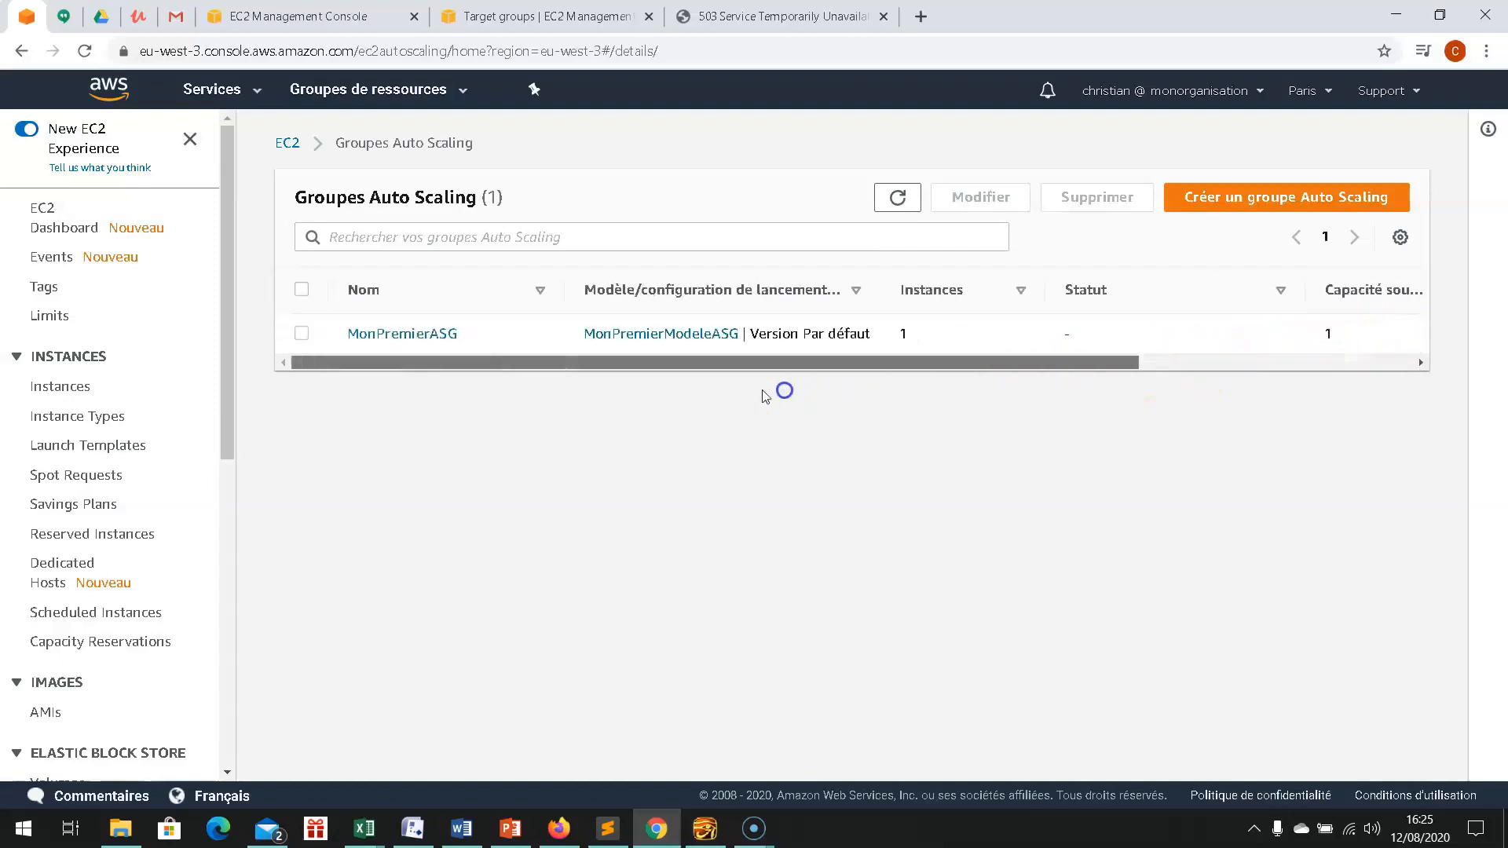
- Open MonPremierASG and review its group details and launch template settings
click(393, 336)
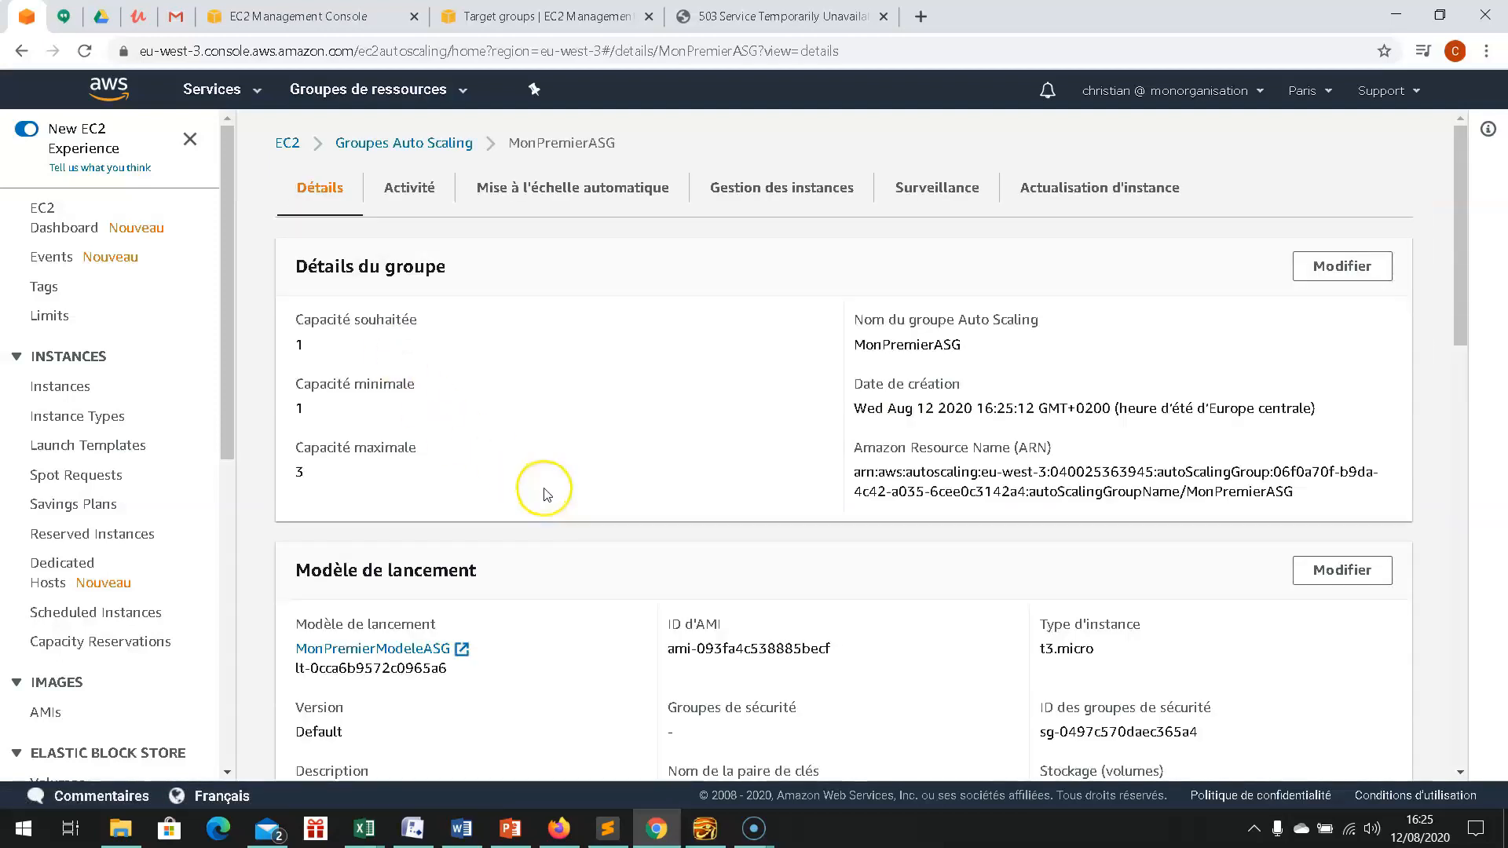
scroll(542, 494, down, 3)
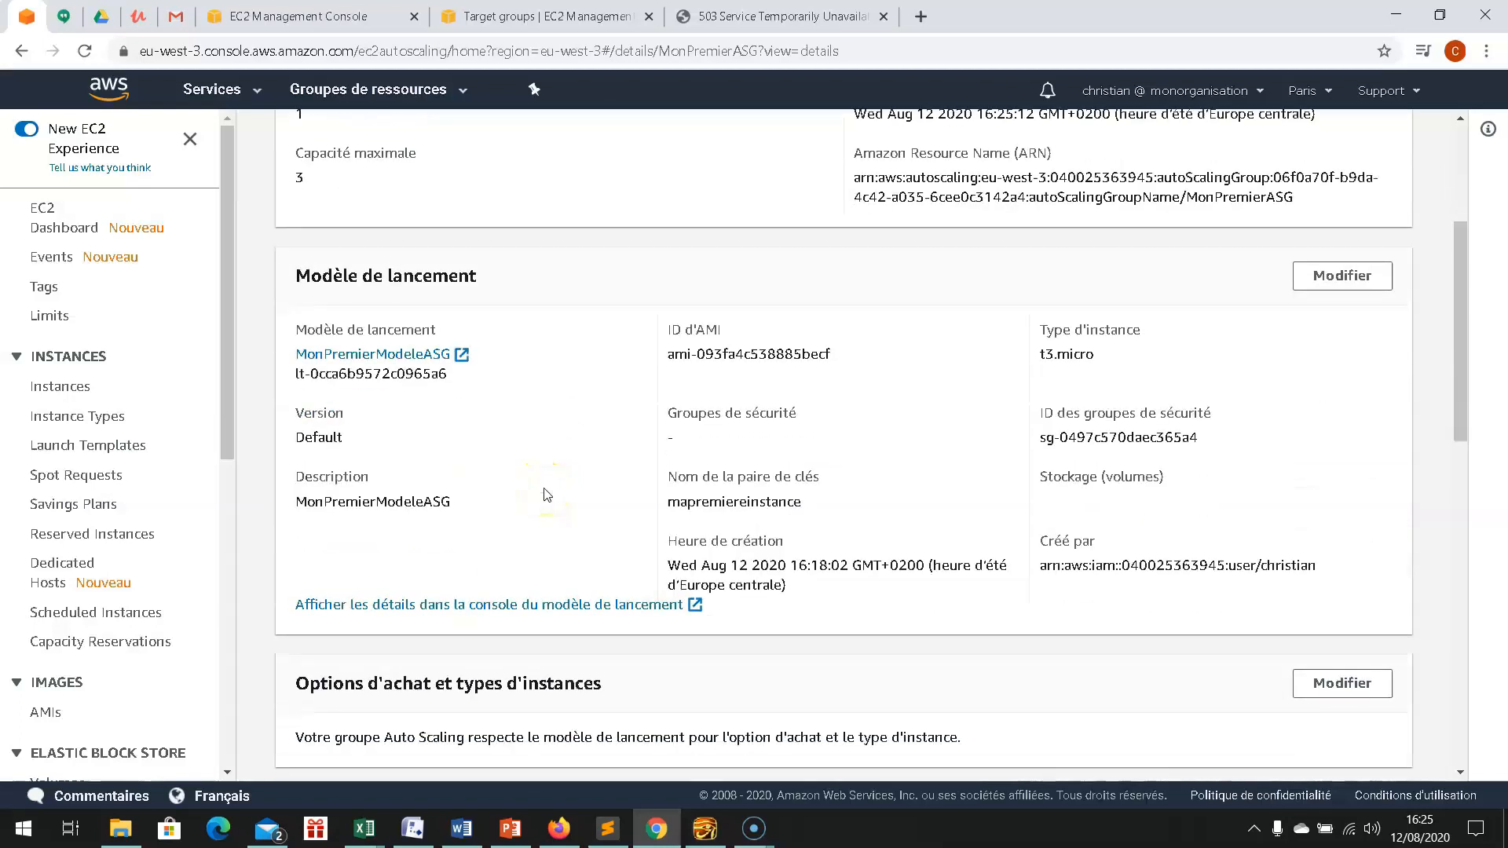
scroll(548, 494, down, 2)
scroll(534, 446, up, 5)
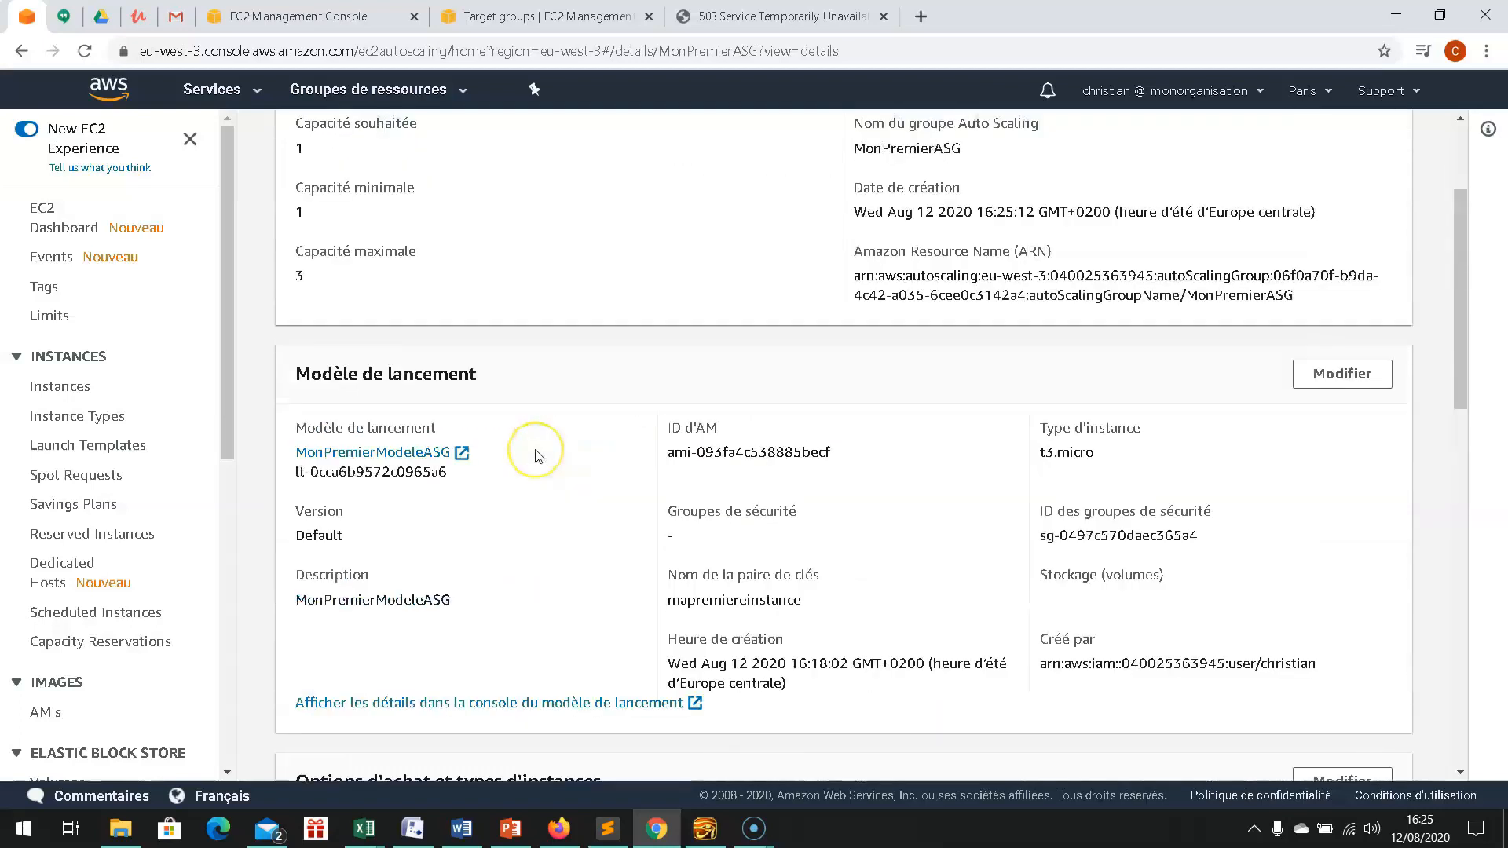
scroll(471, 299, down, 1)
scroll(424, 202, up, 1)
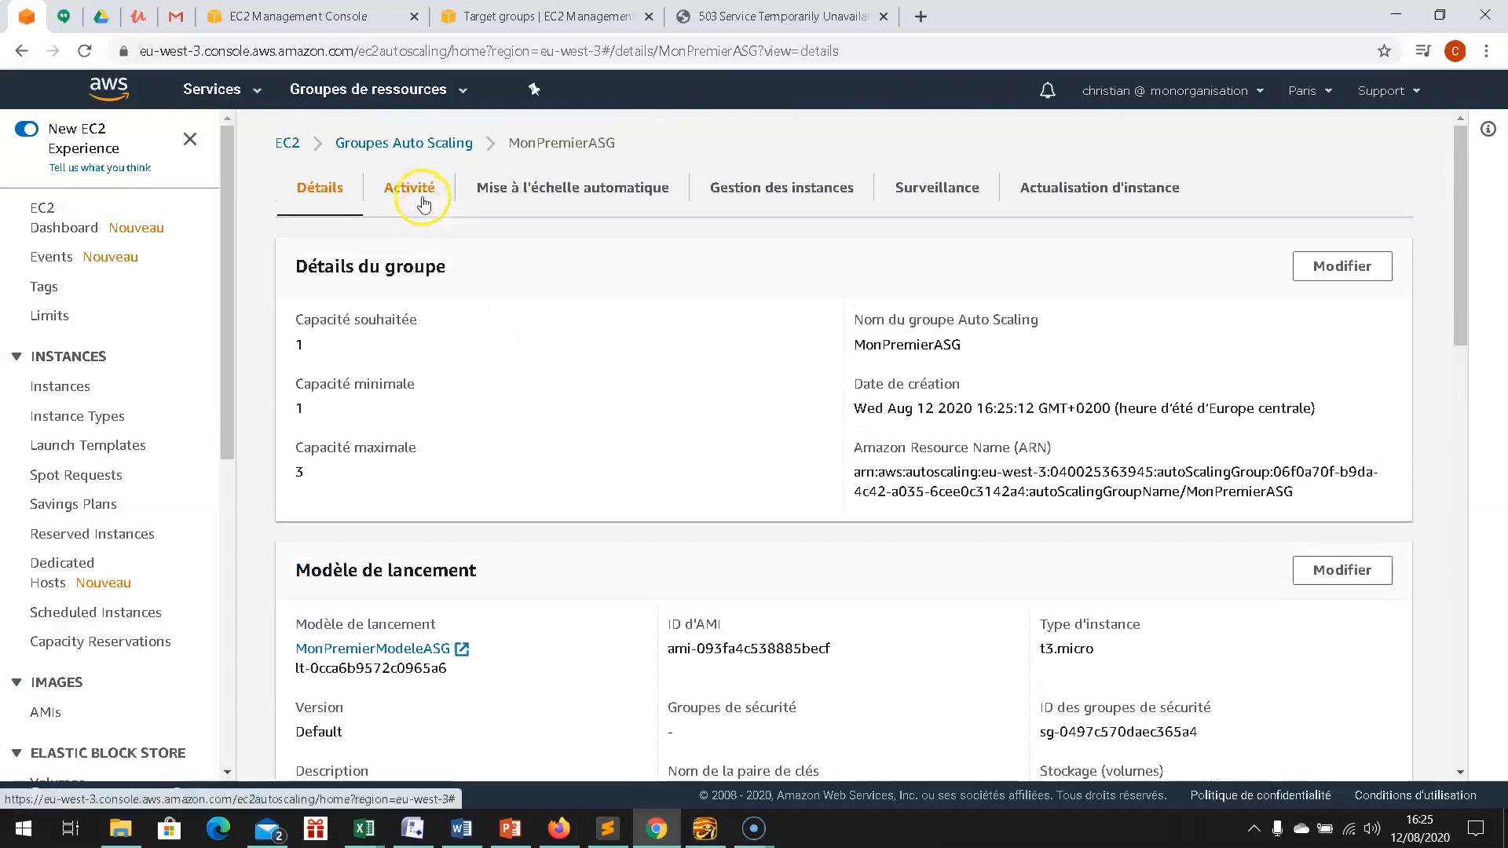
- Examine MonPremierASG's activity history for the instance launch and its cause
click(424, 201)
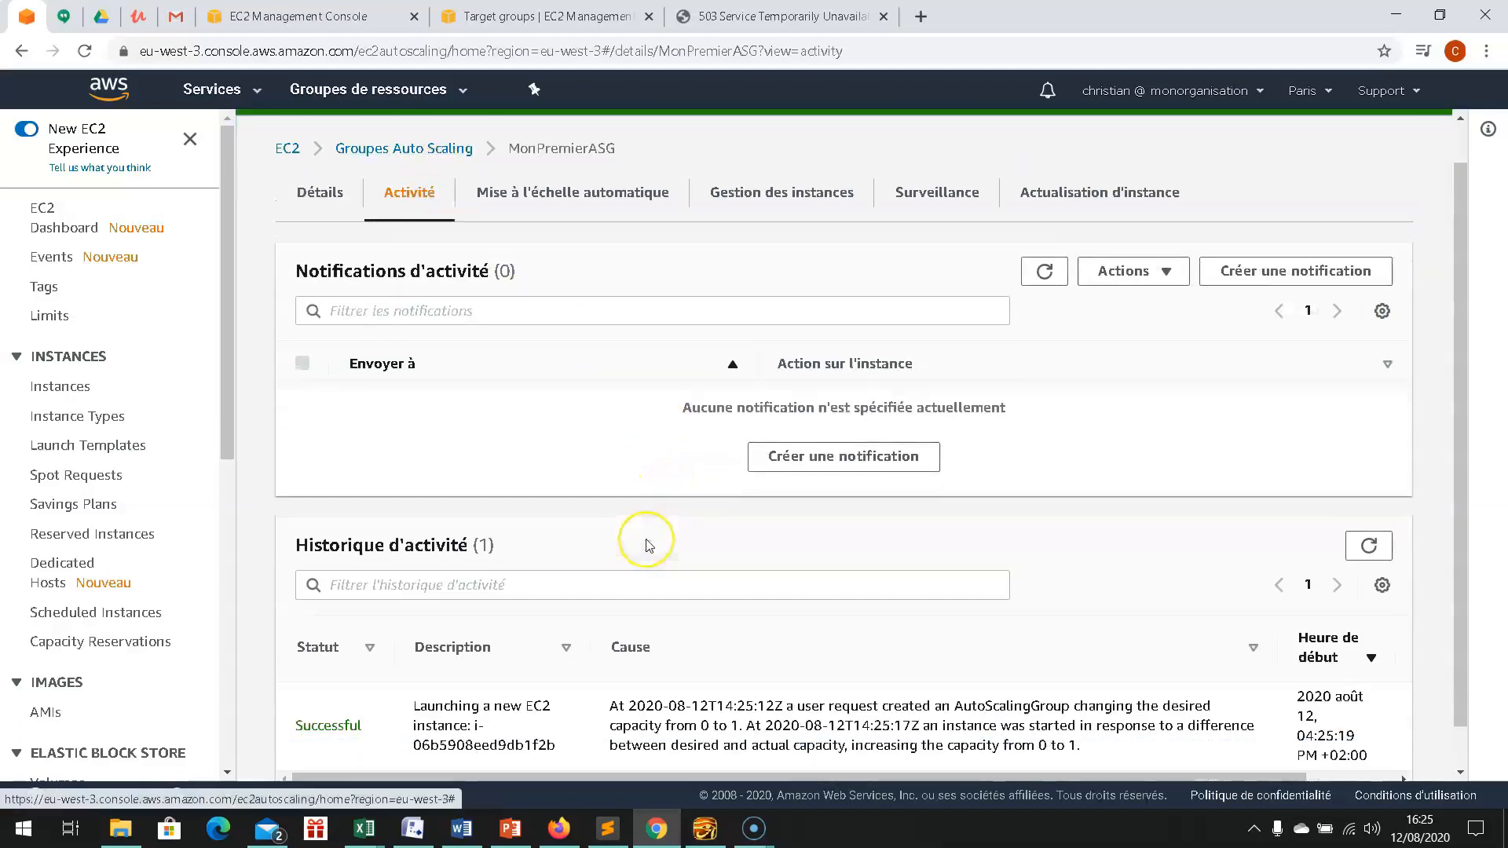
scroll(640, 539, down, 1)
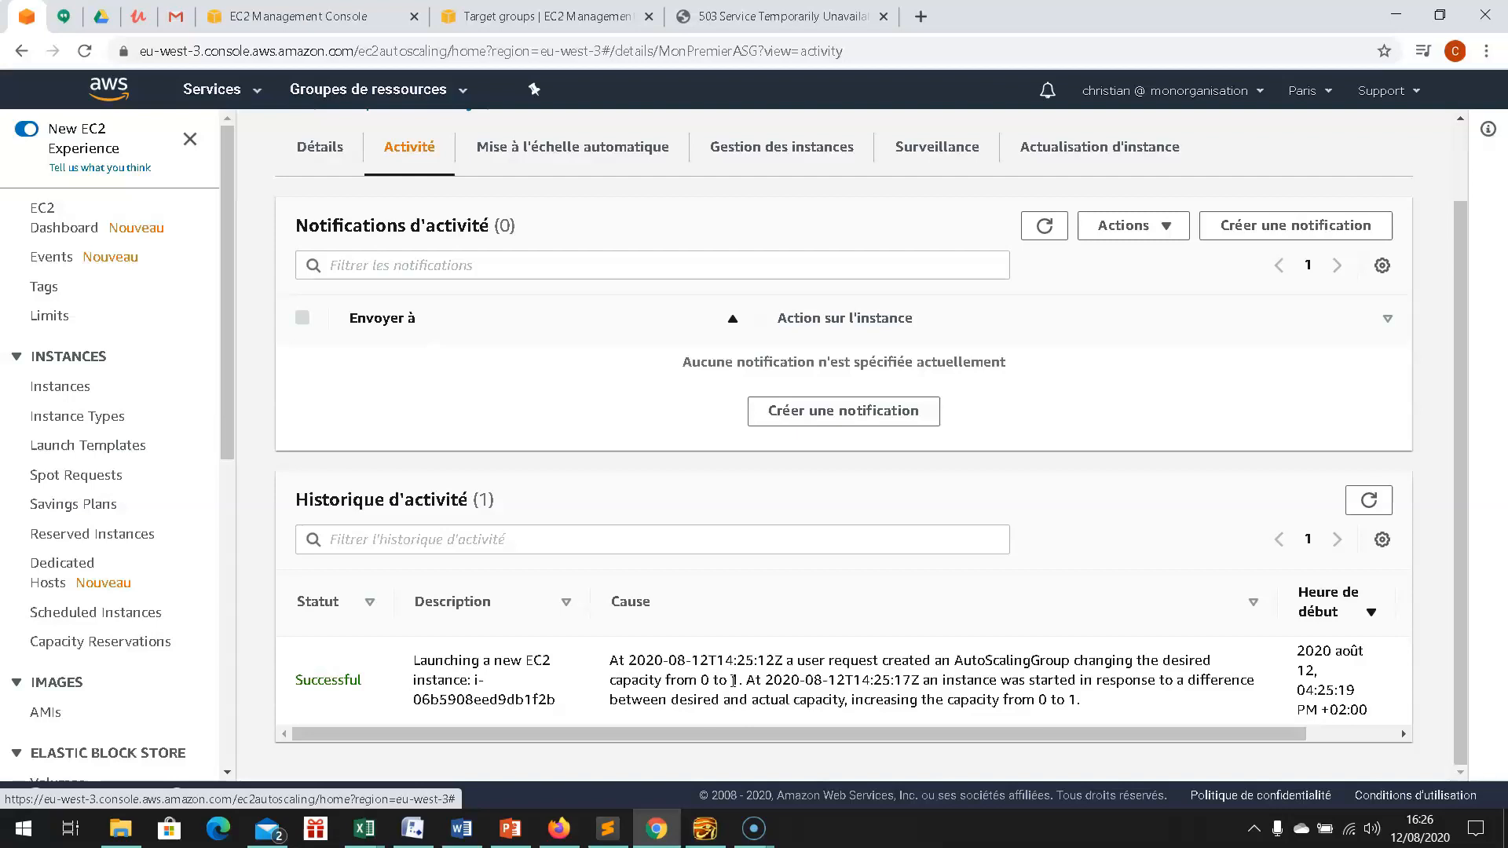
click(703, 676)
scroll(668, 641, up, 1)
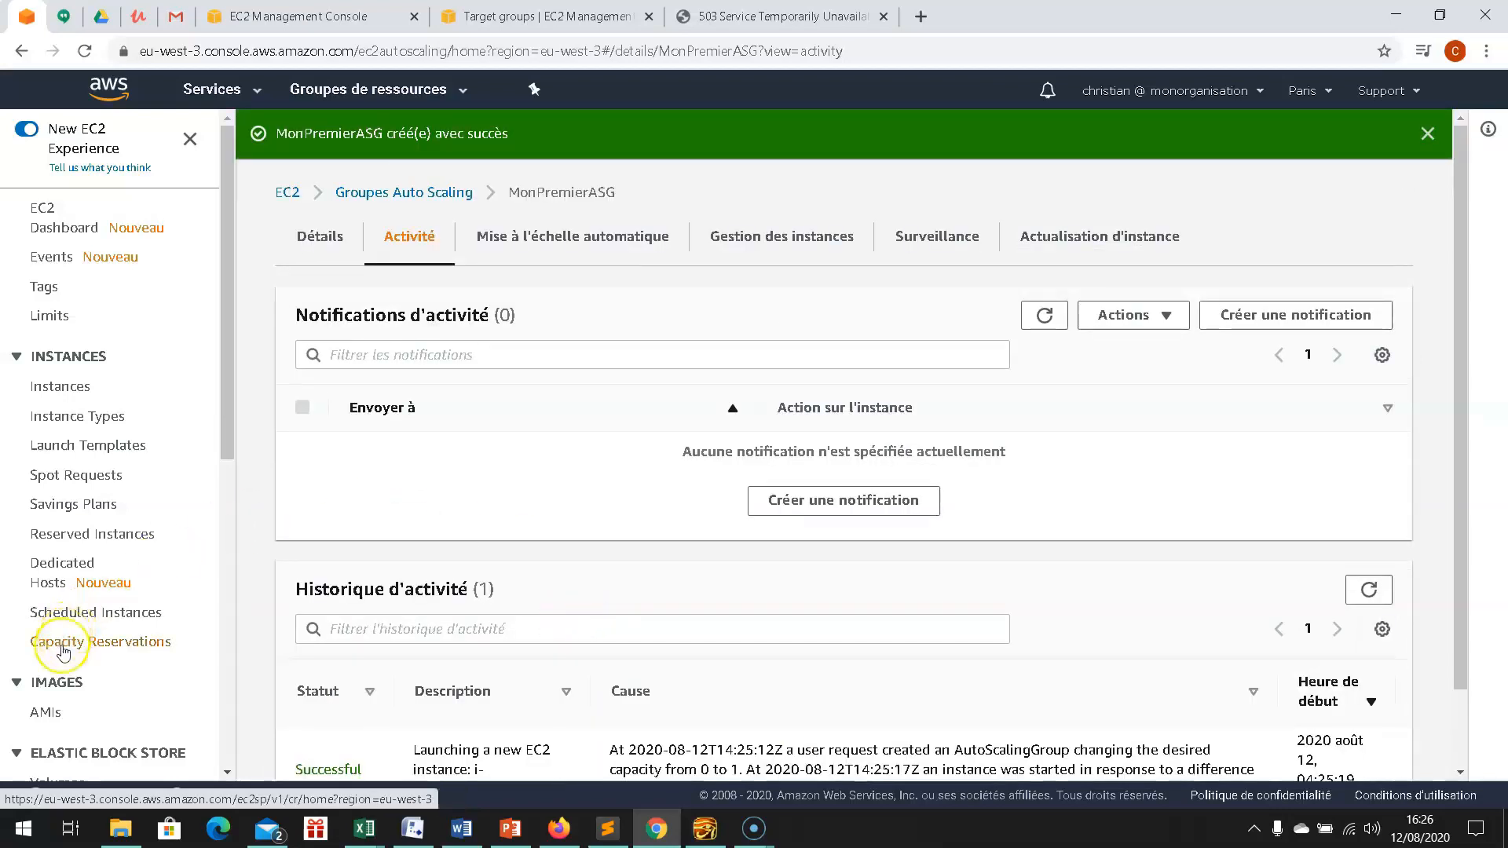
- Open the target group MonGroupeCible and check its registered targets and their health status
scroll(63, 652, down, 8)
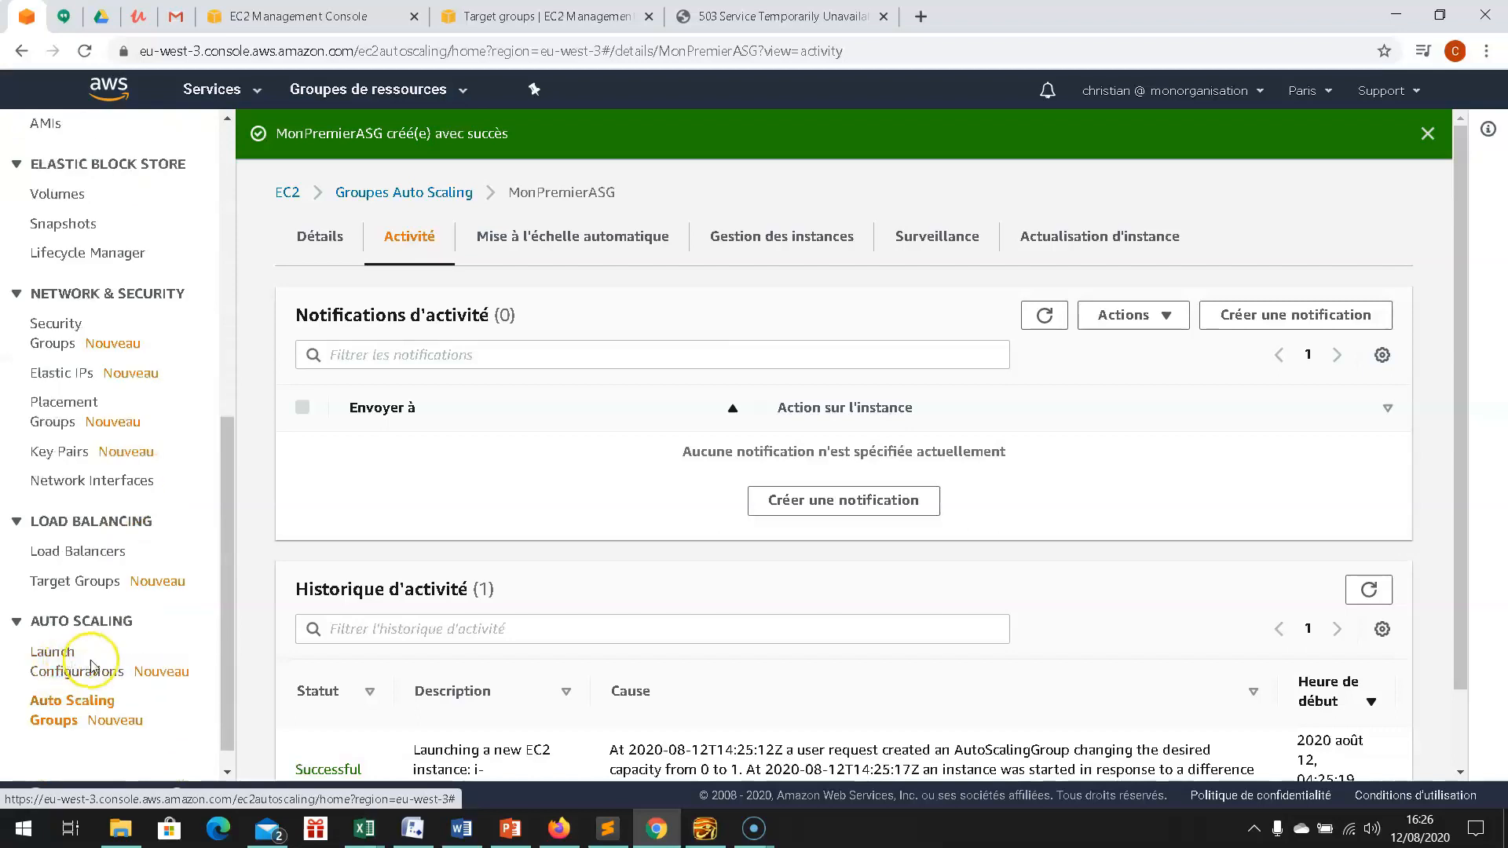
click(92, 581)
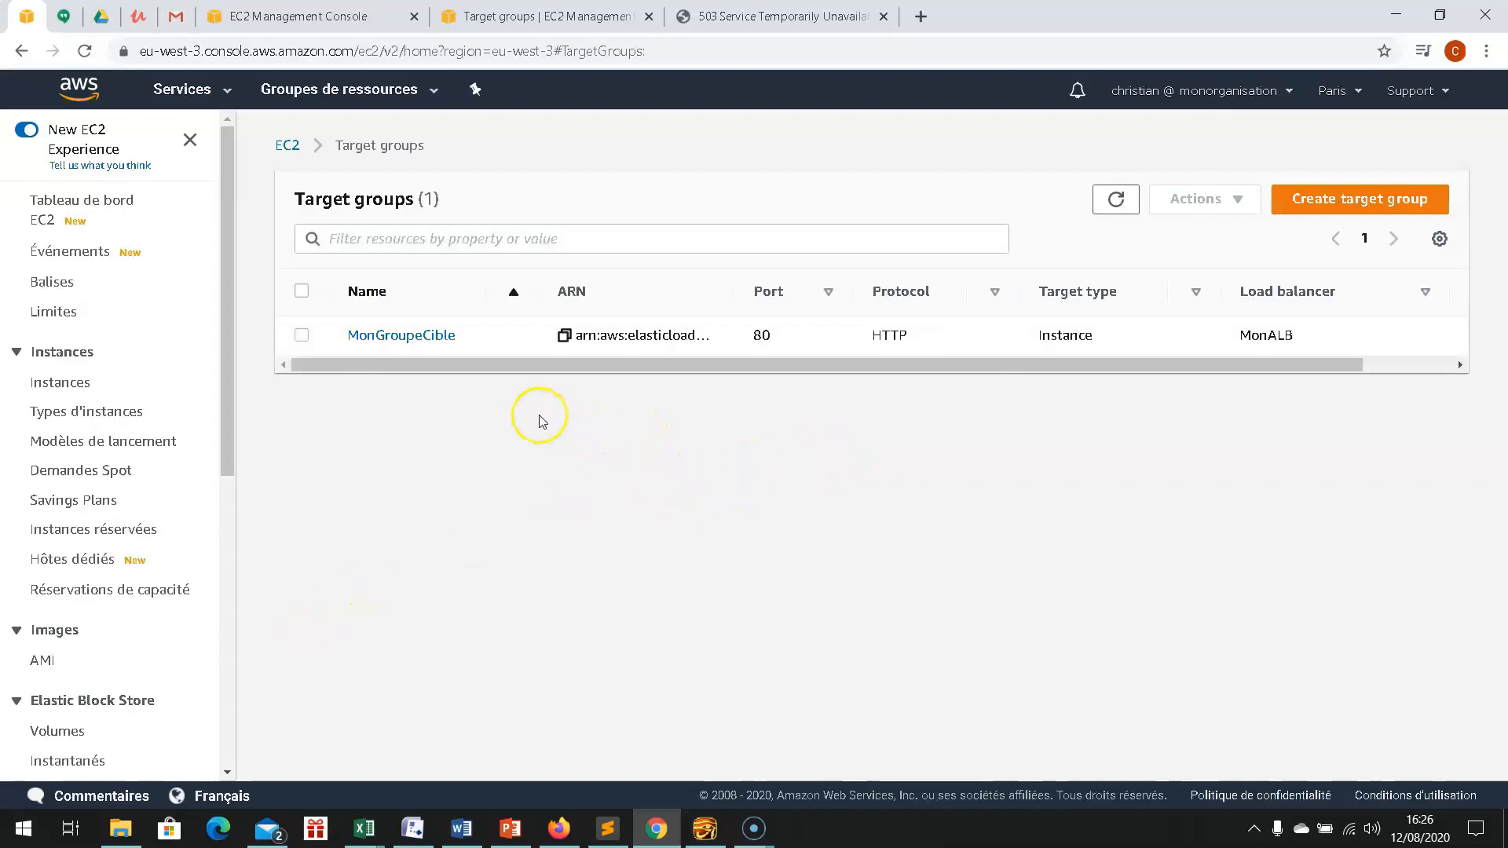
click(403, 336)
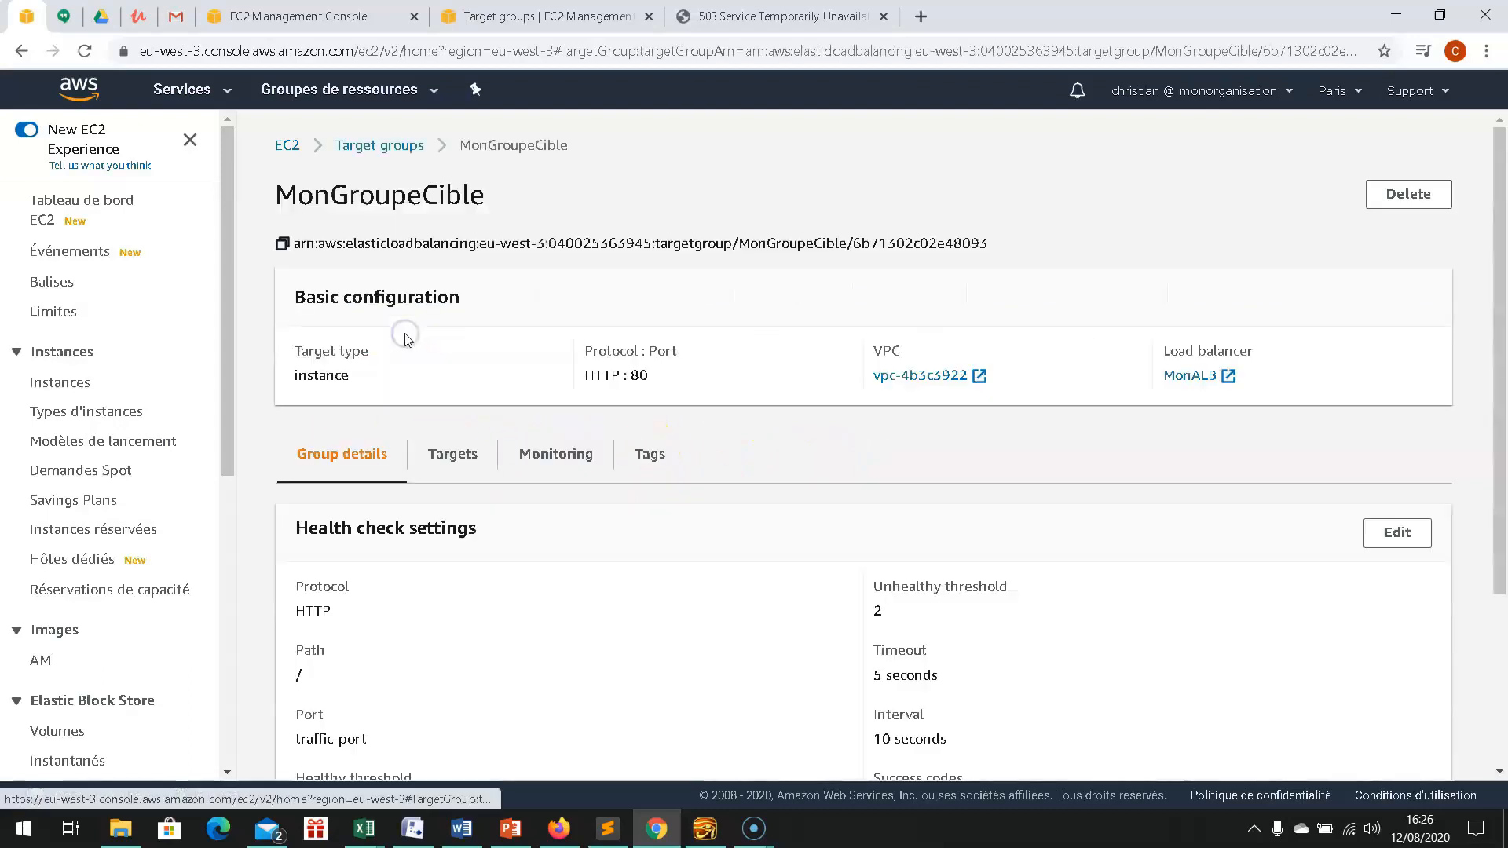
click(462, 460)
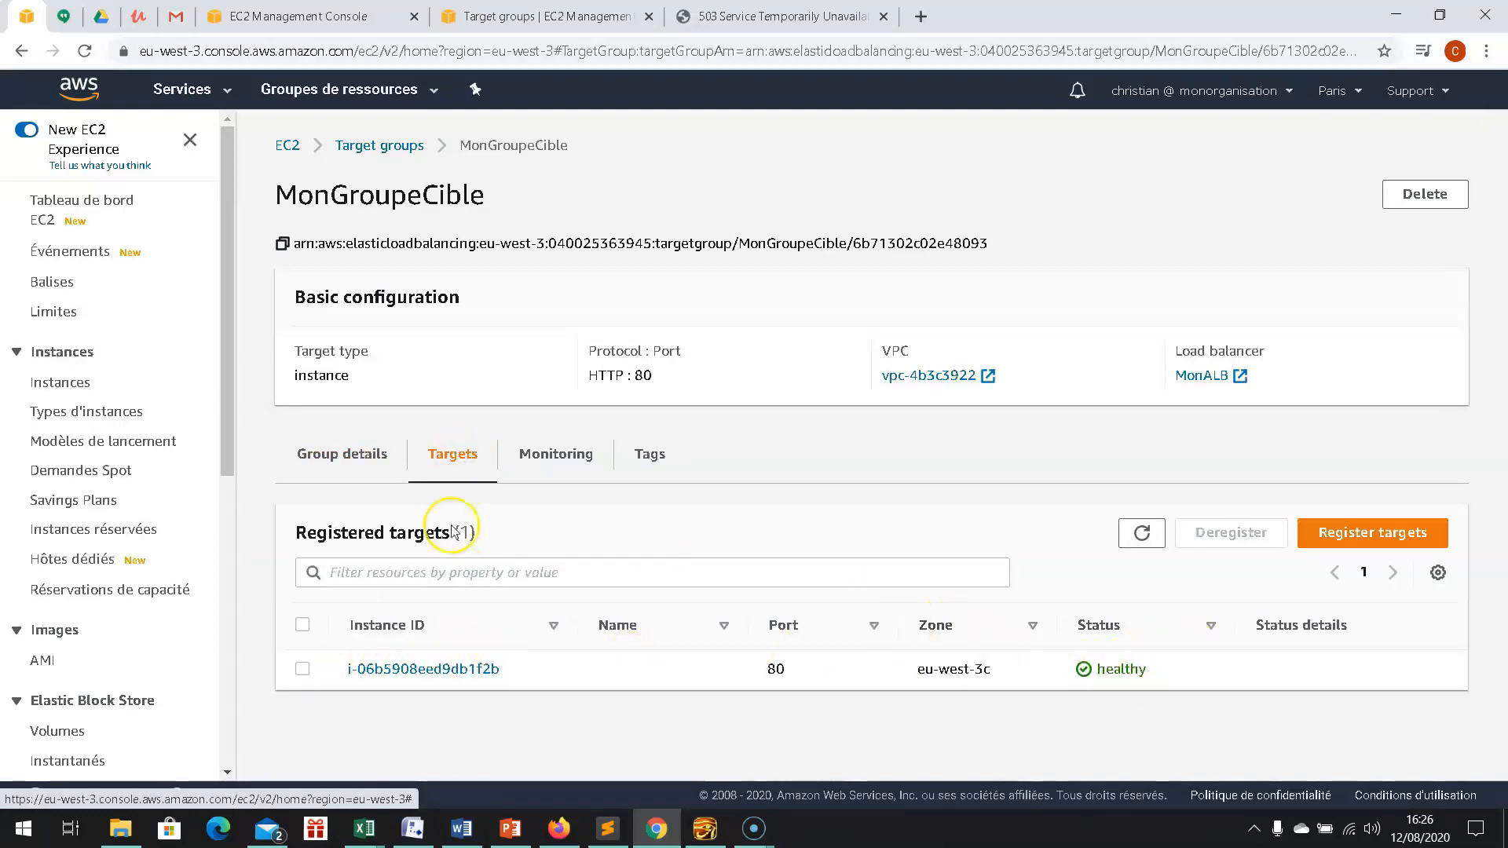
- Go to the load balancers and copy the DNS name of MonALB
scroll(29, 667, down, 3)
scroll(29, 667, down, 4)
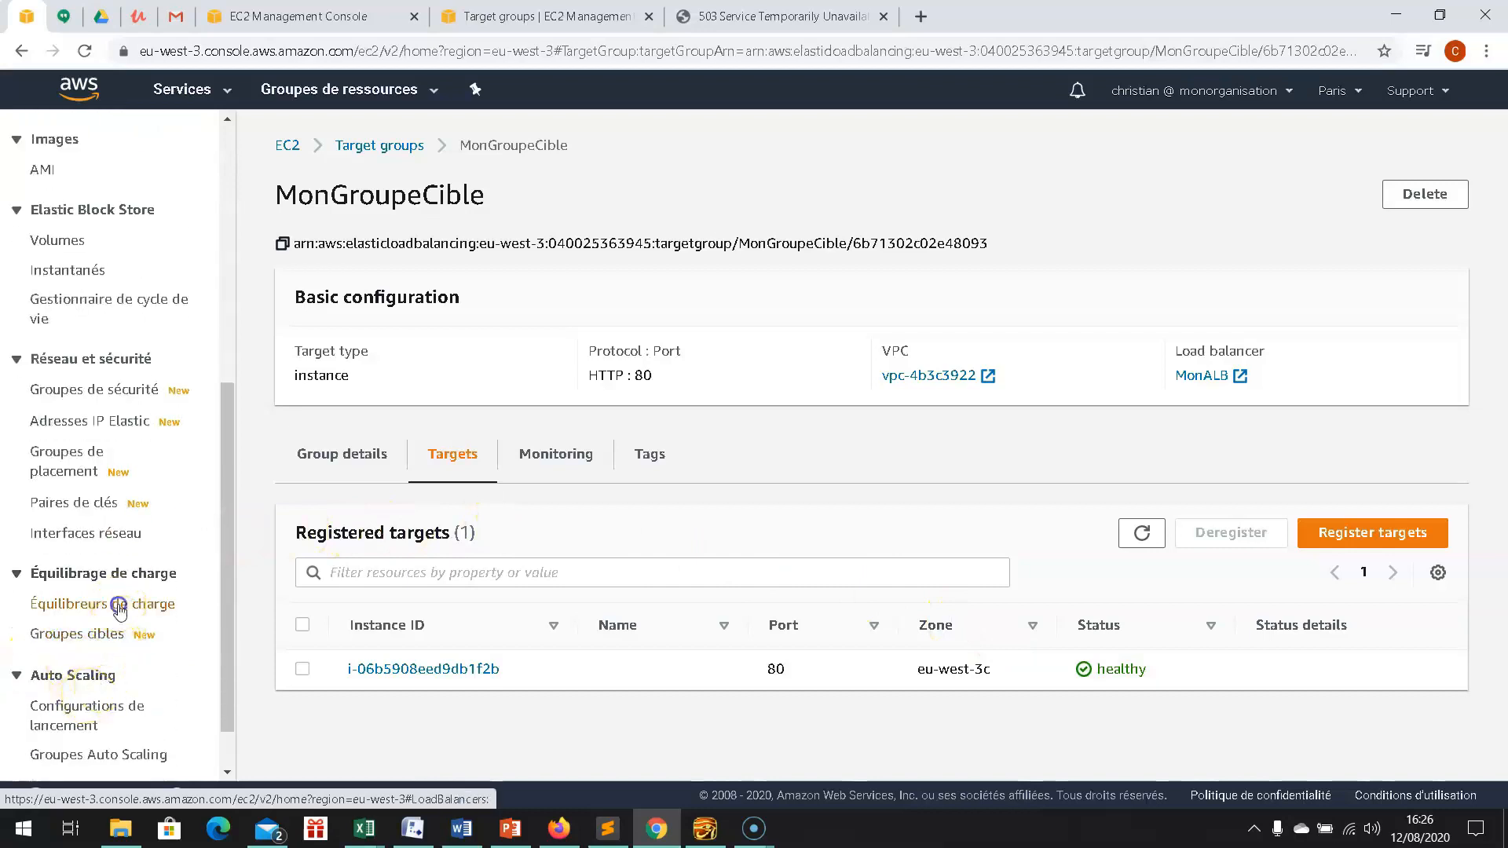
click(119, 607)
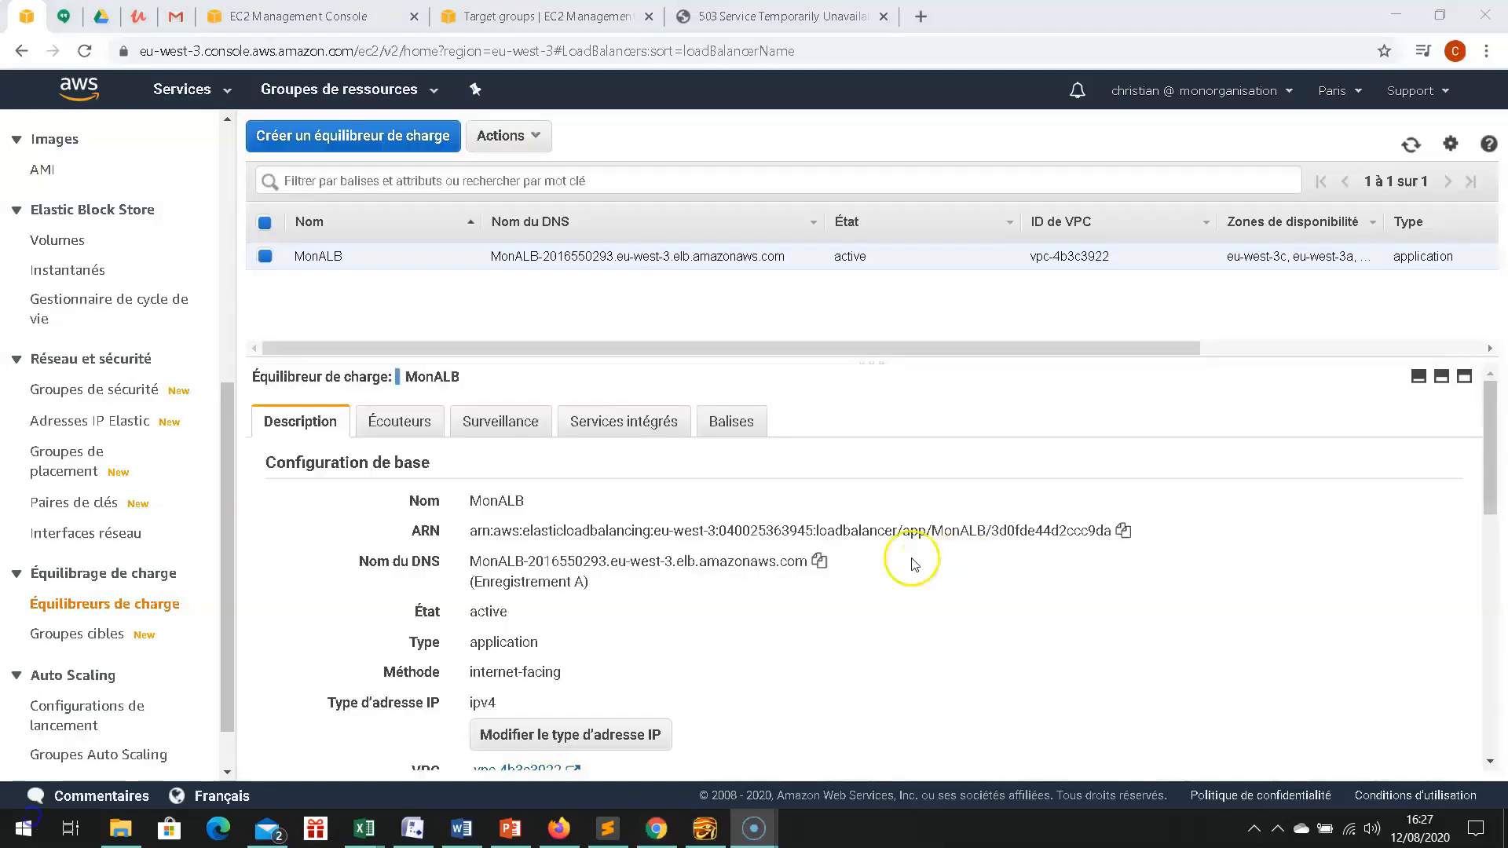
click(819, 563)
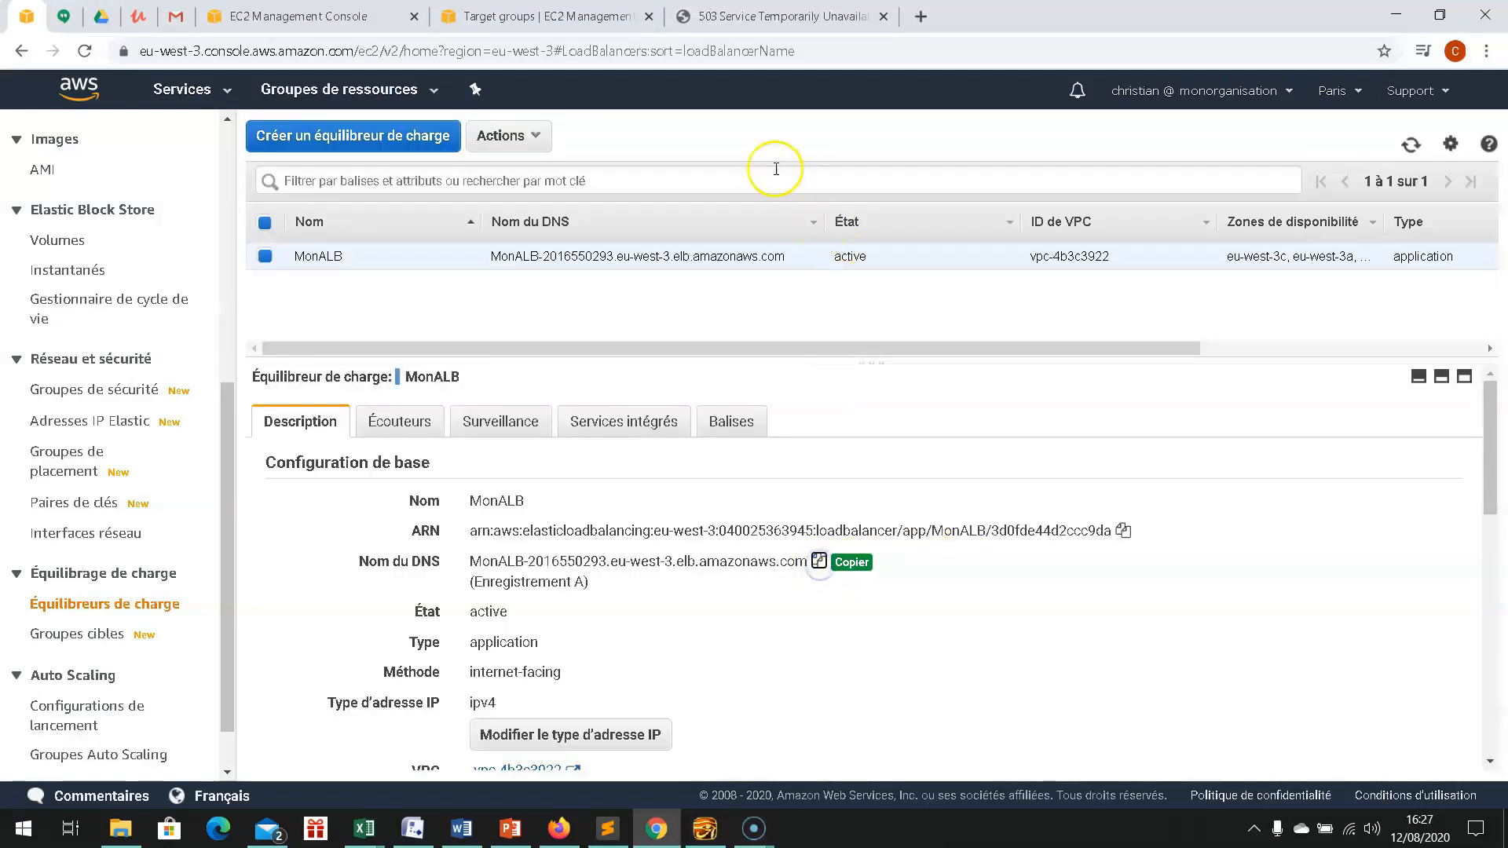
- Load MonALB's copied DNS name in the browser tab already used for the load balancer to test the web server's response
click(752, 18)
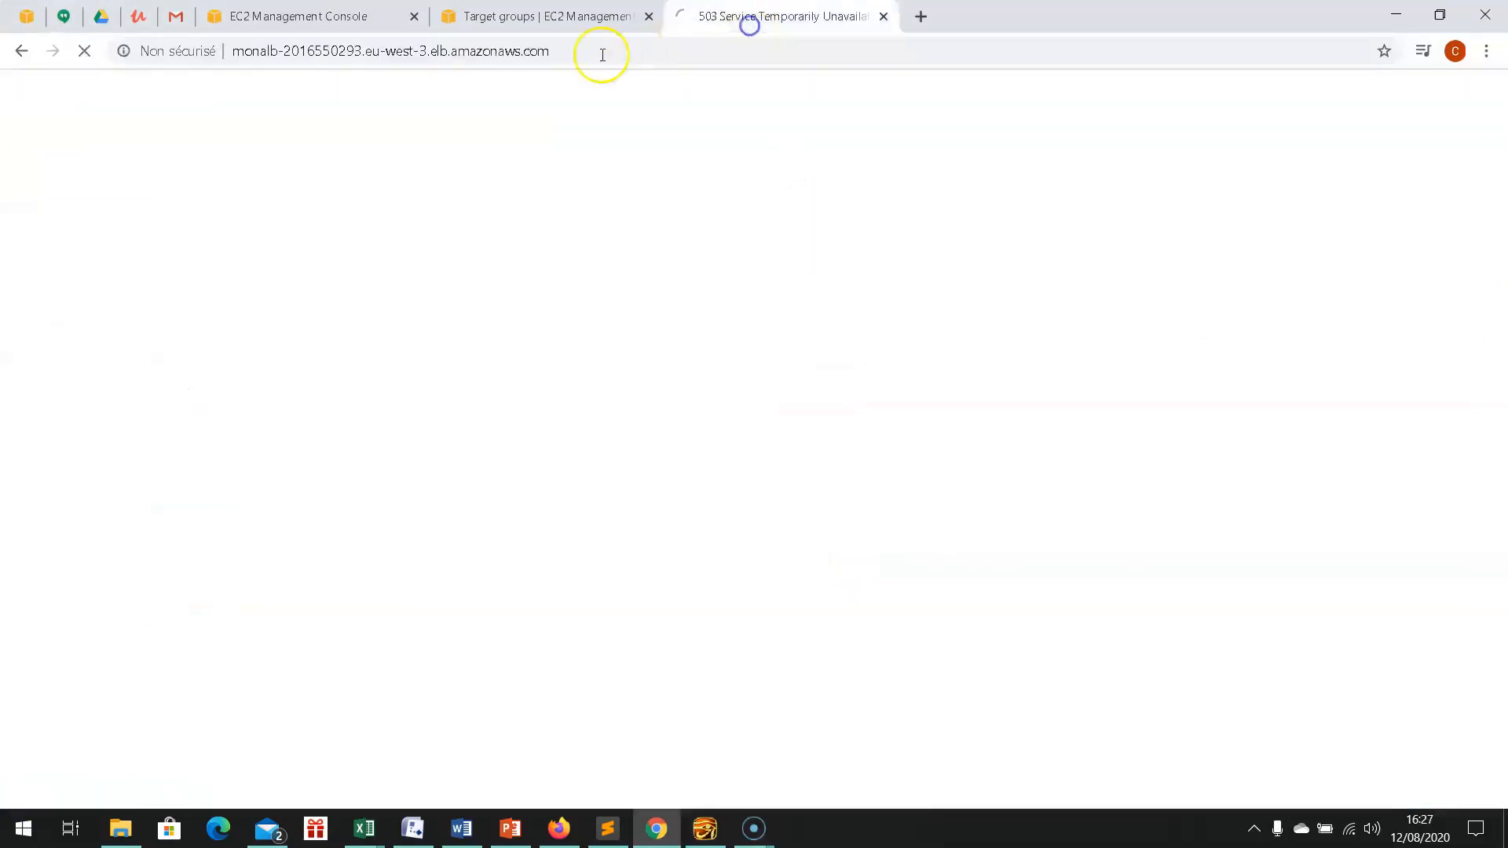
click(487, 63)
key(ctrl+v)
key(Return)
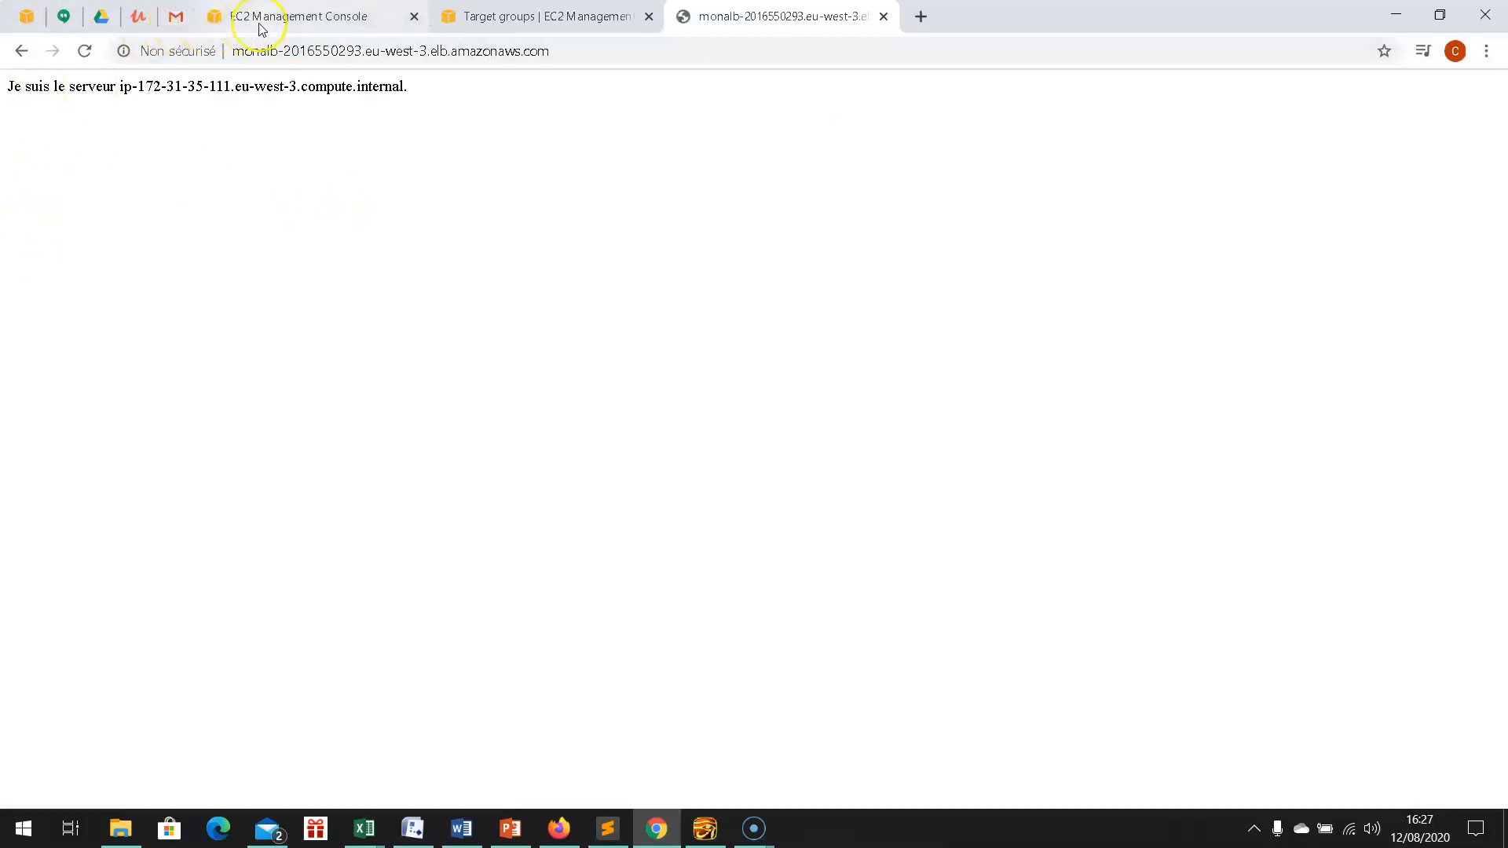
- Return to the Auto Scaling groups in the EC2 console, open MonPremierASG and update its desired capacity to 2
click(26, 23)
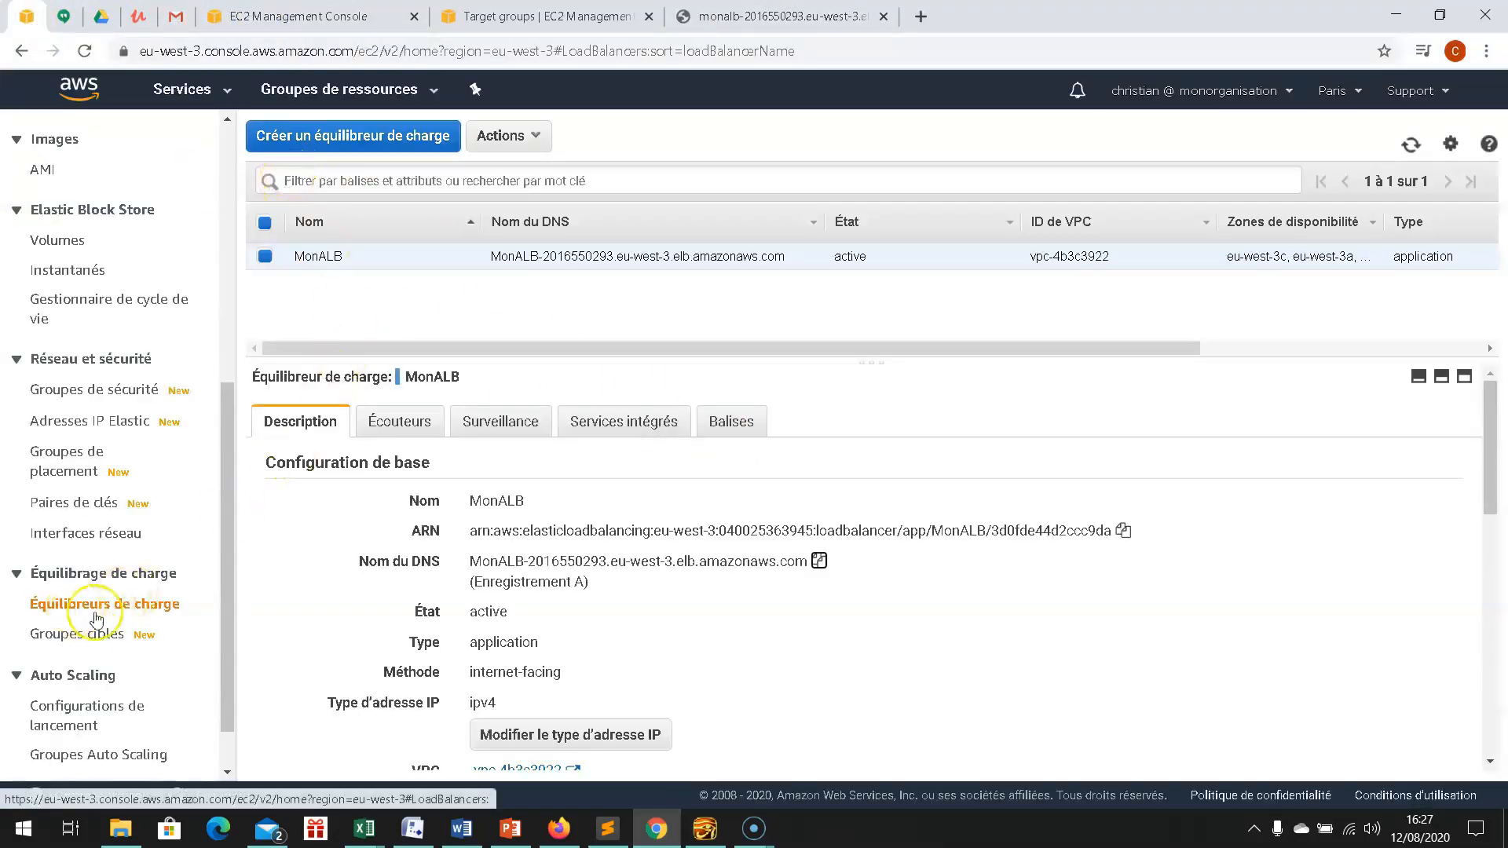
scroll(106, 620, down, 1)
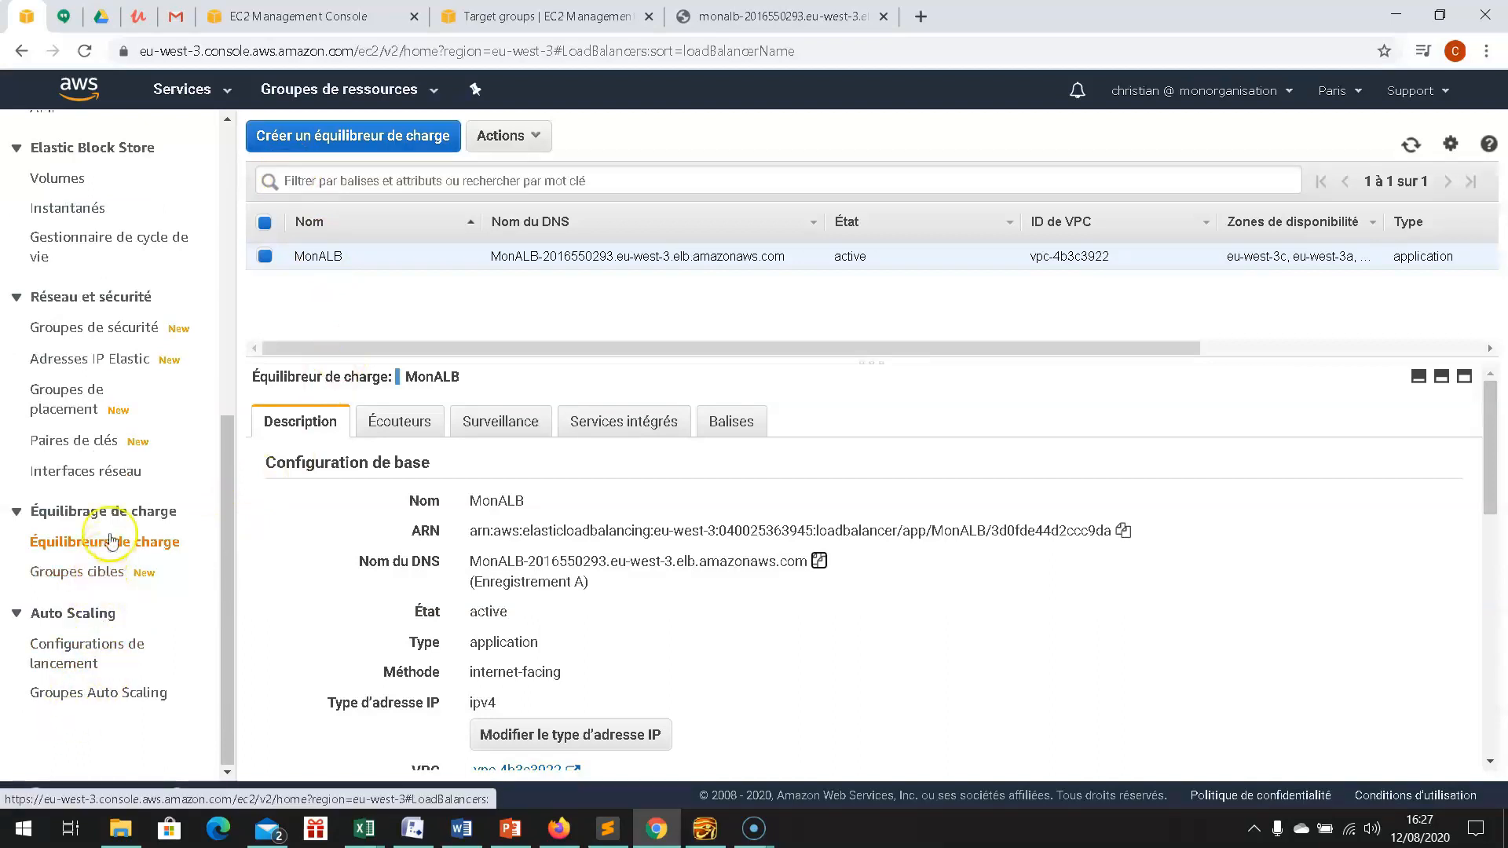
click(99, 695)
click(563, 581)
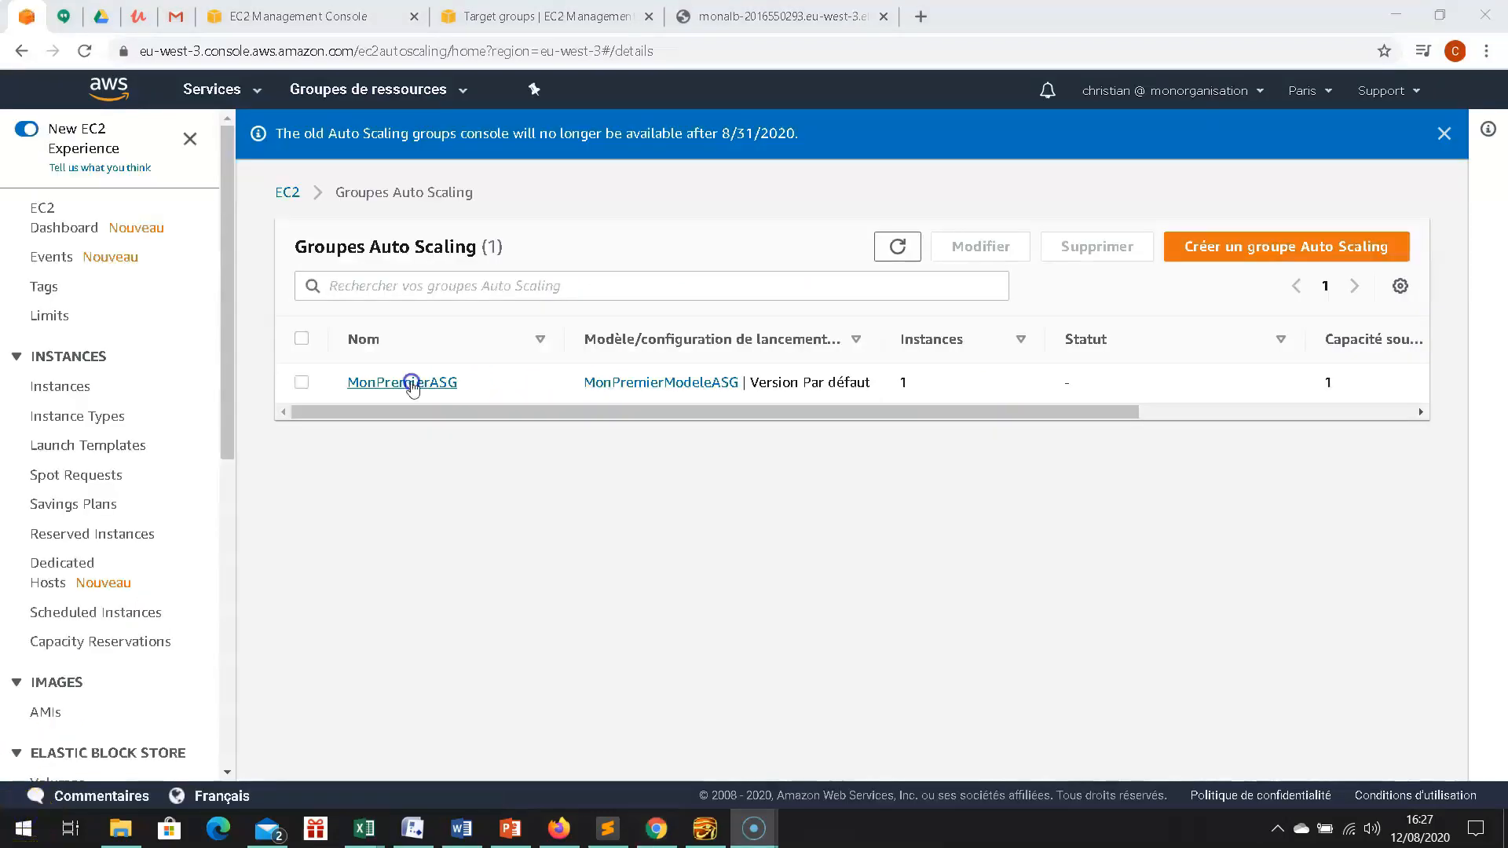
click(411, 382)
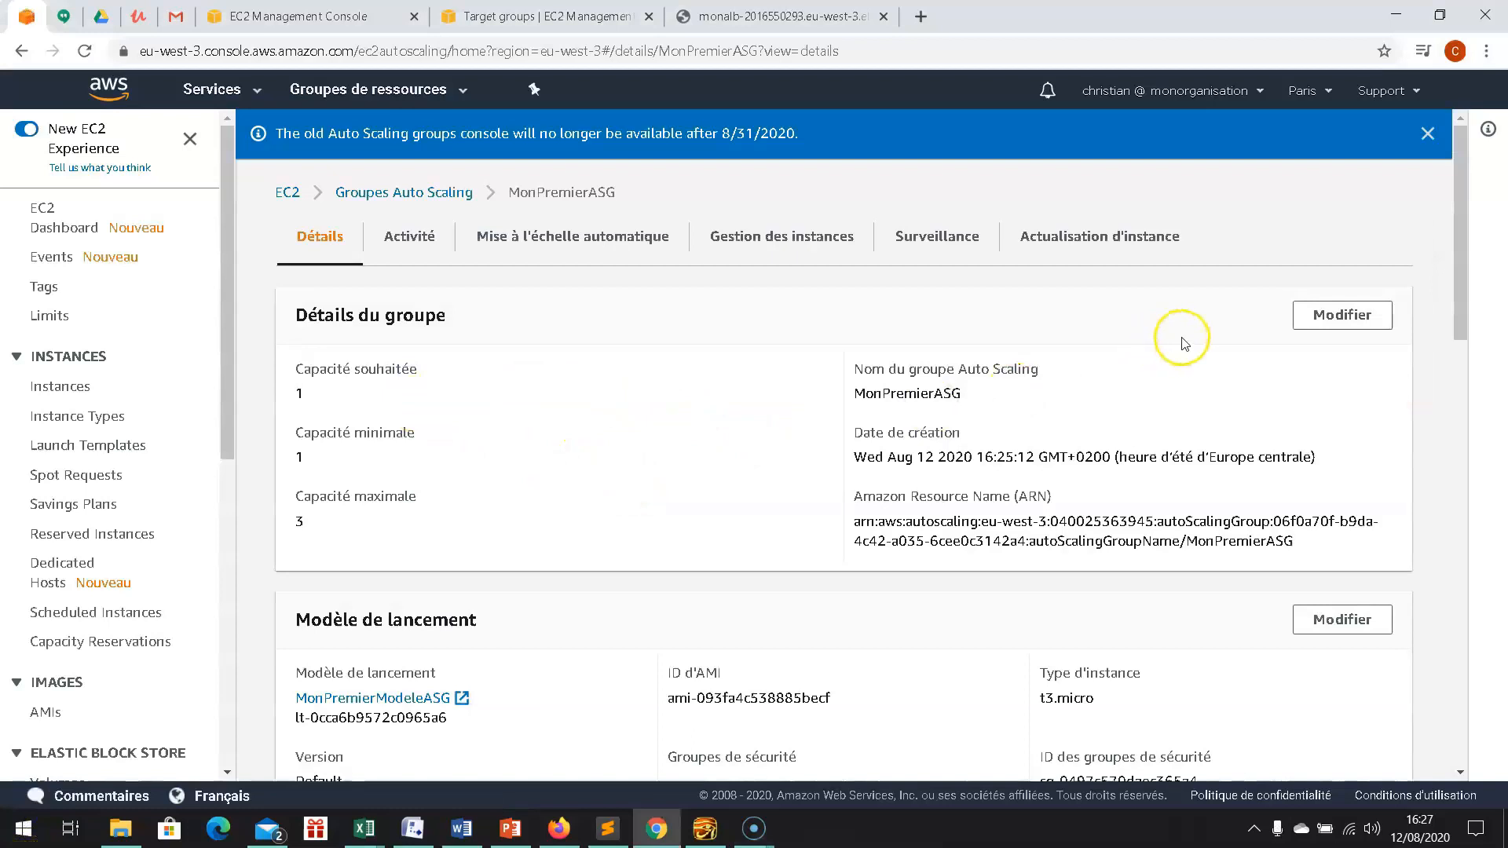
click(1352, 315)
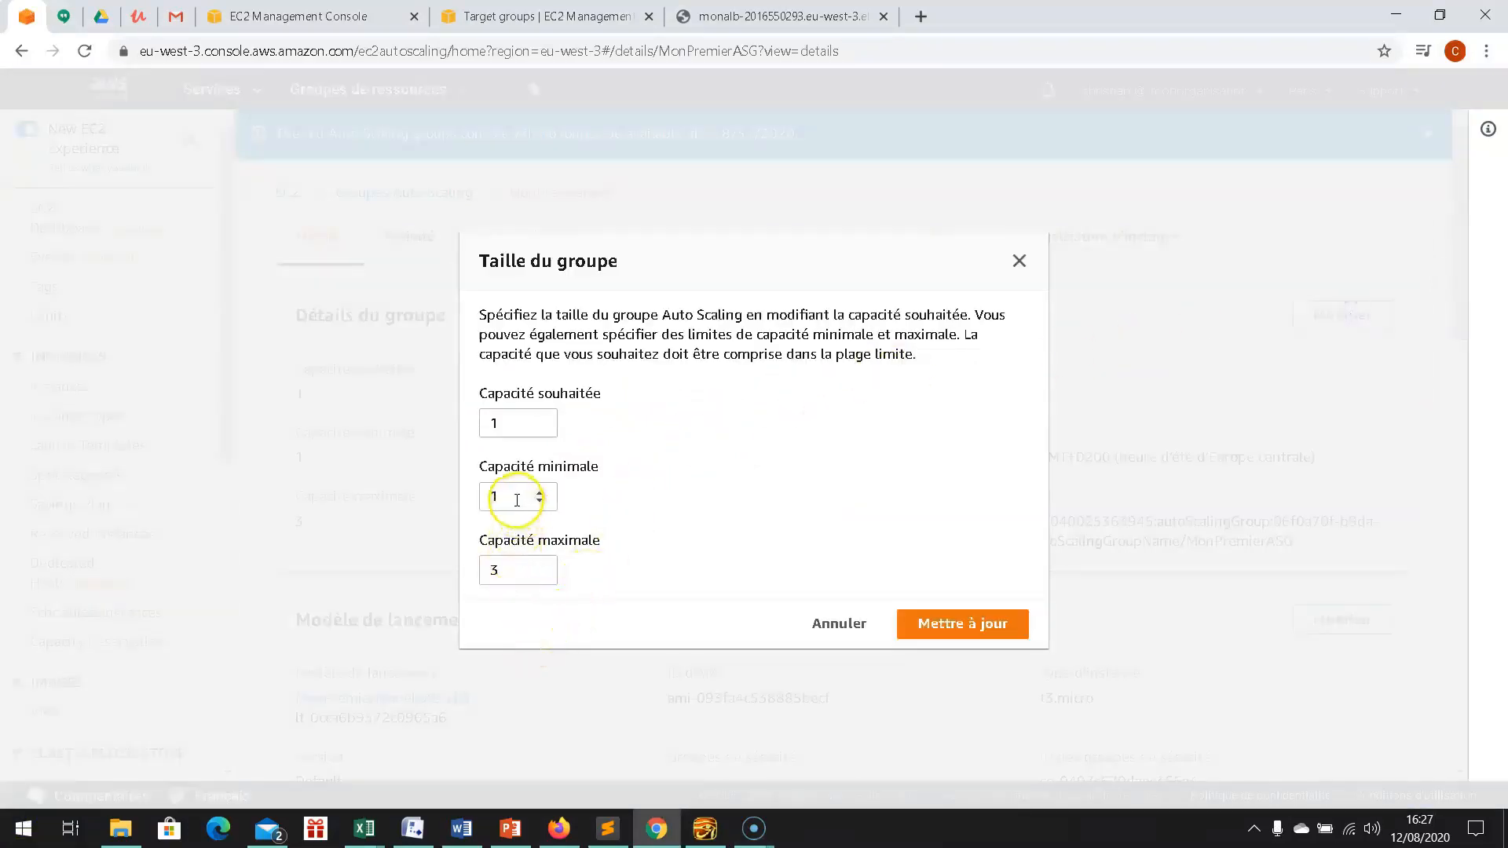
double_click(513, 423)
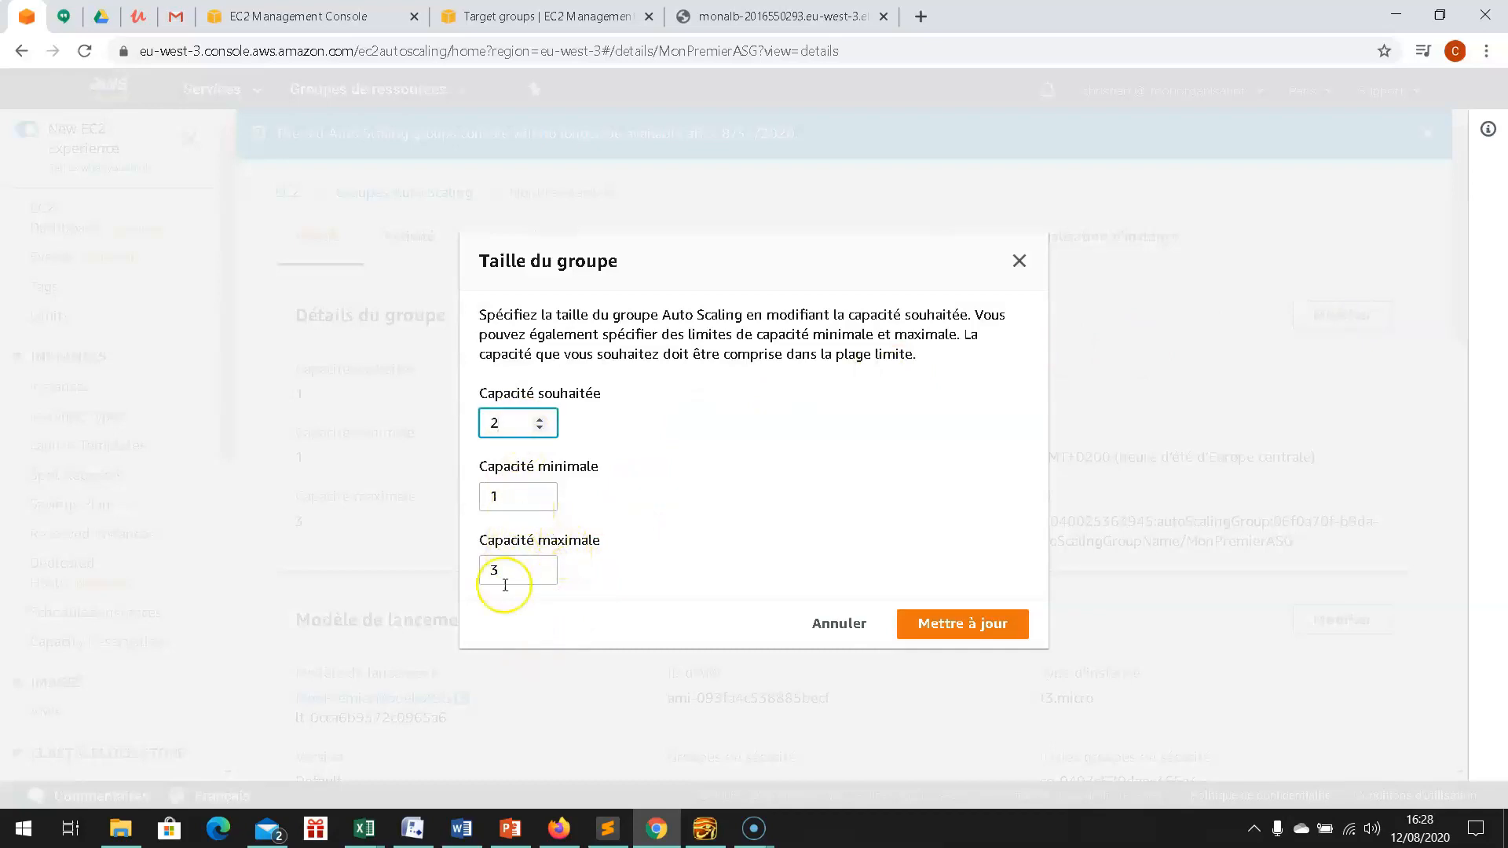
click(978, 623)
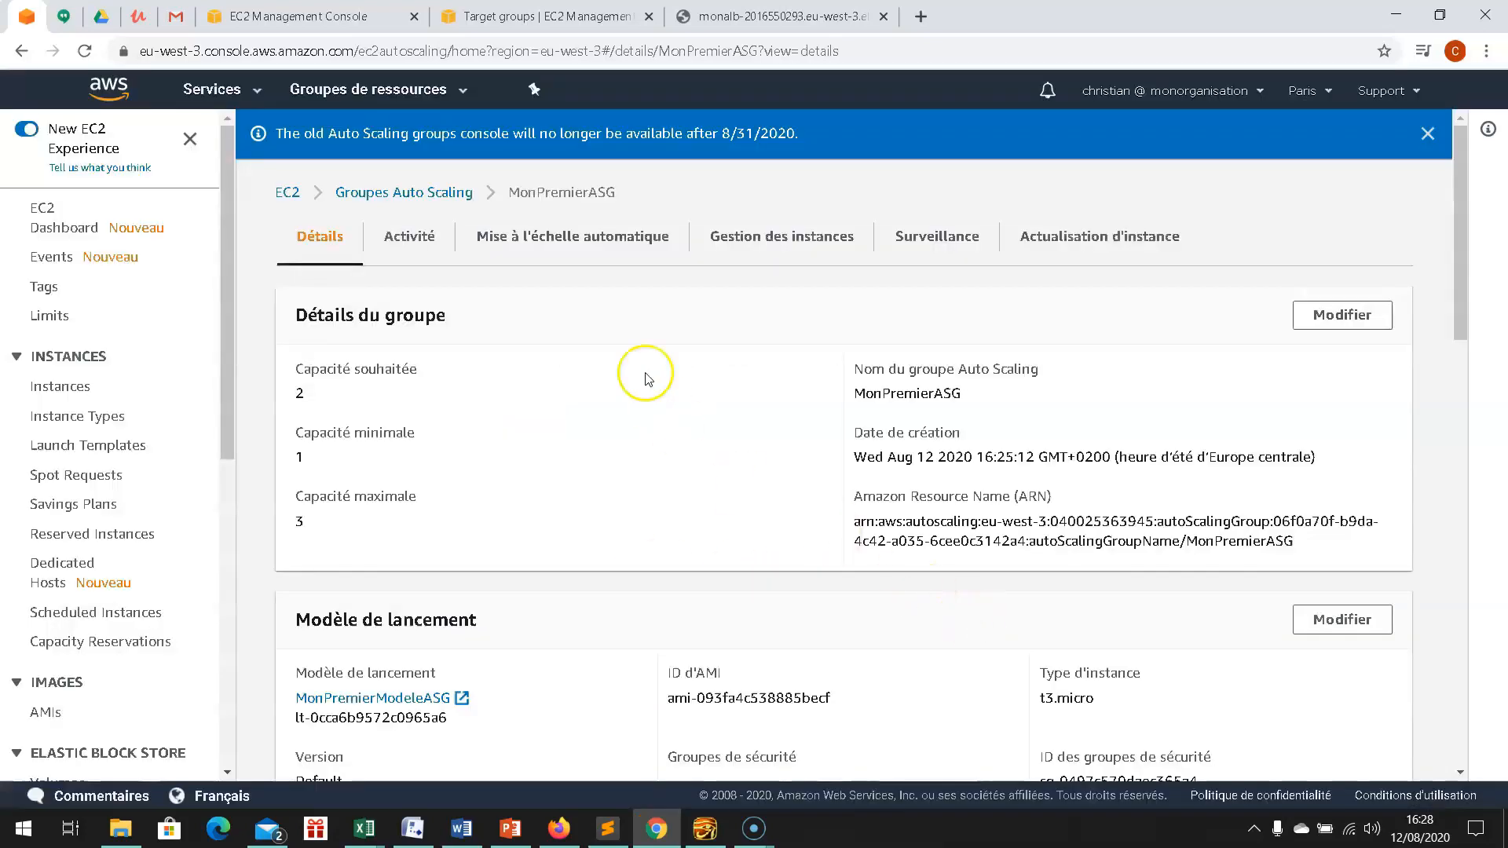
- Open MonPremierASG's activity history and refresh it to check for a new instance launch after the capacity change
click(406, 244)
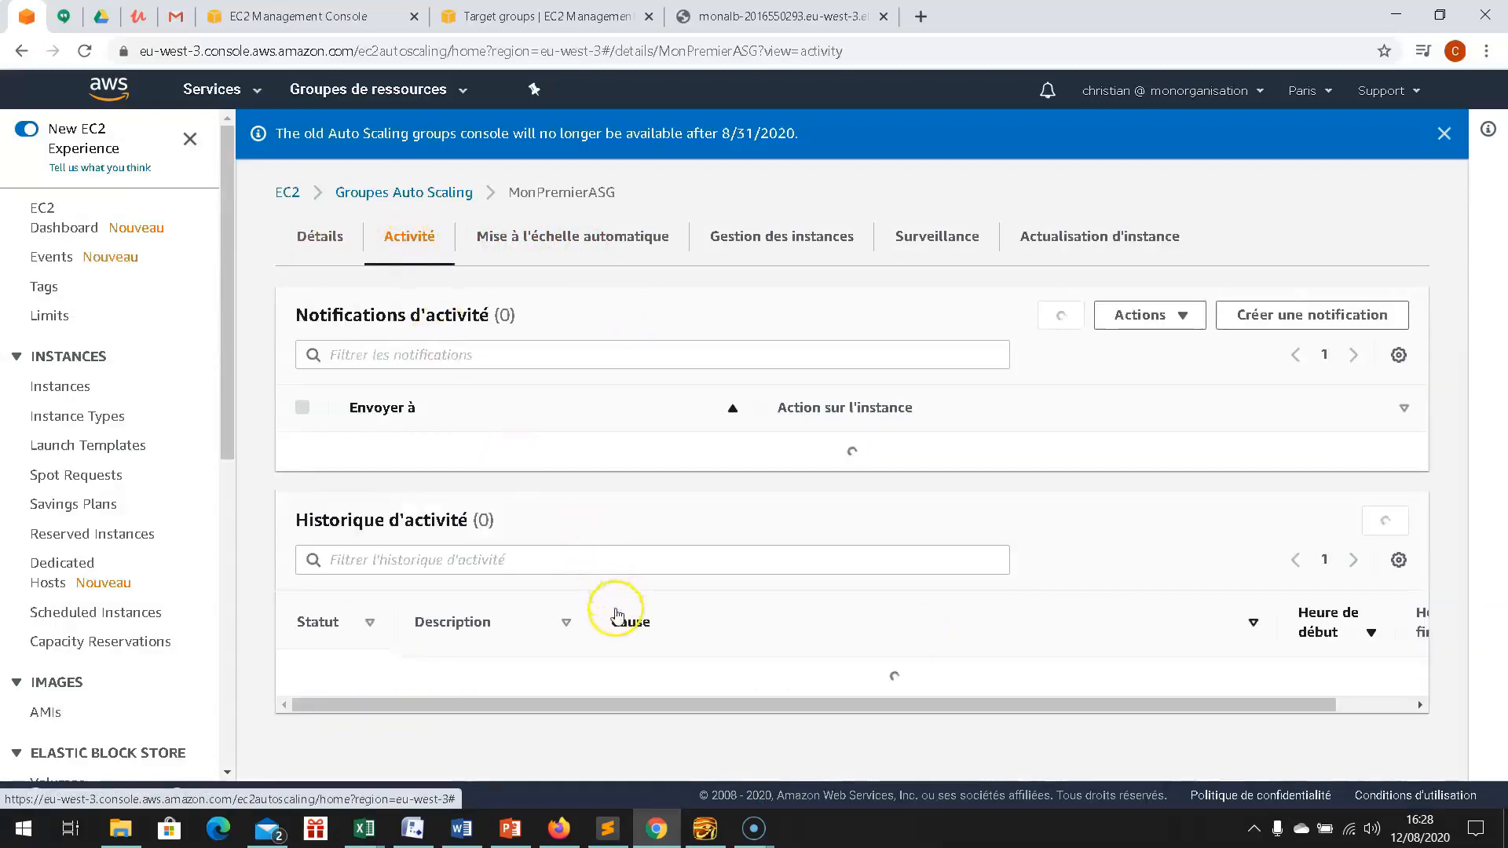
scroll(599, 676, down, 2)
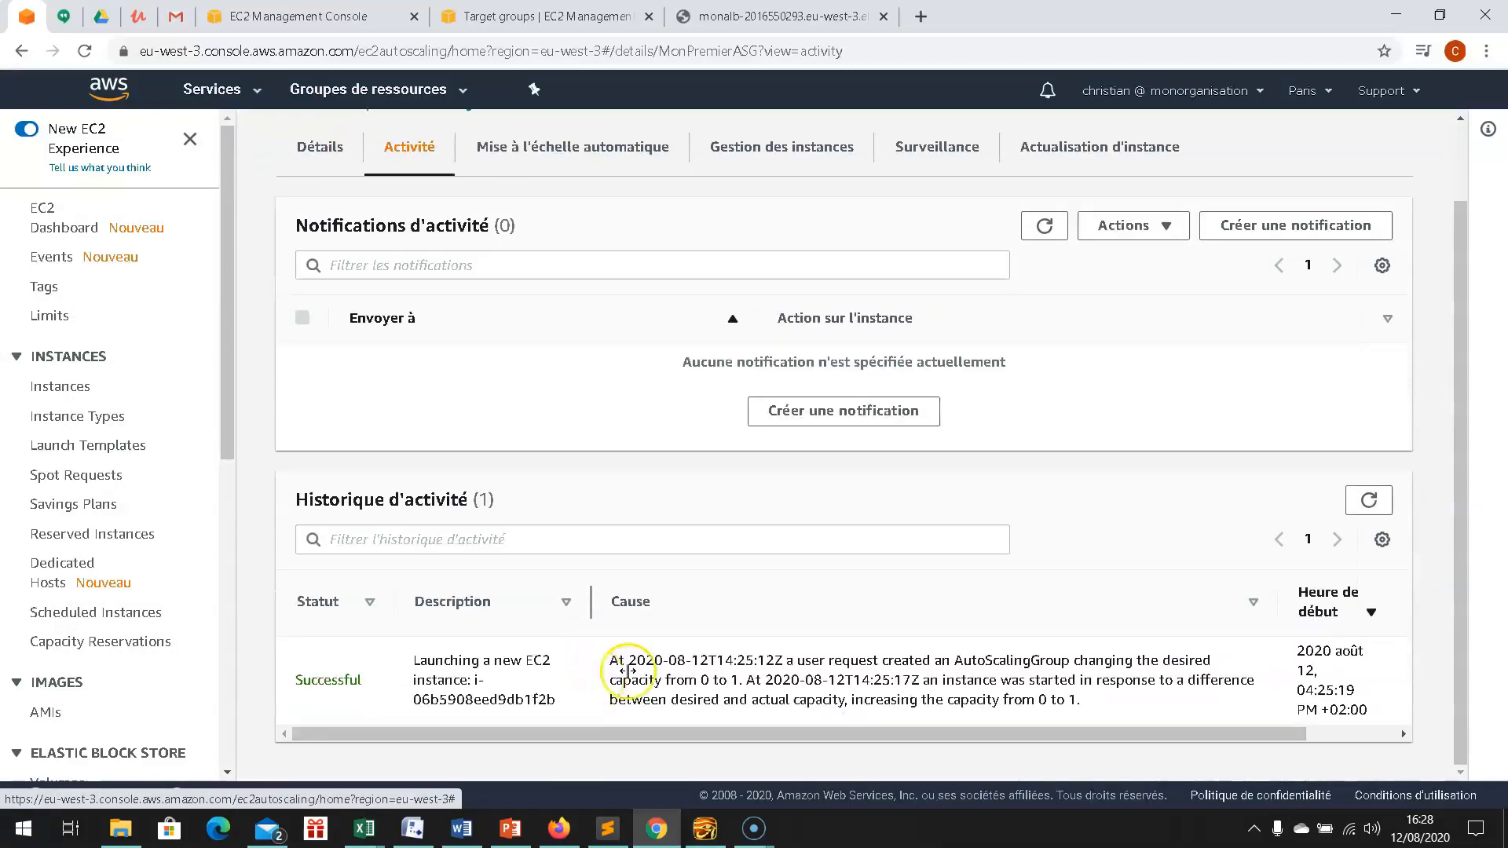
click(1368, 501)
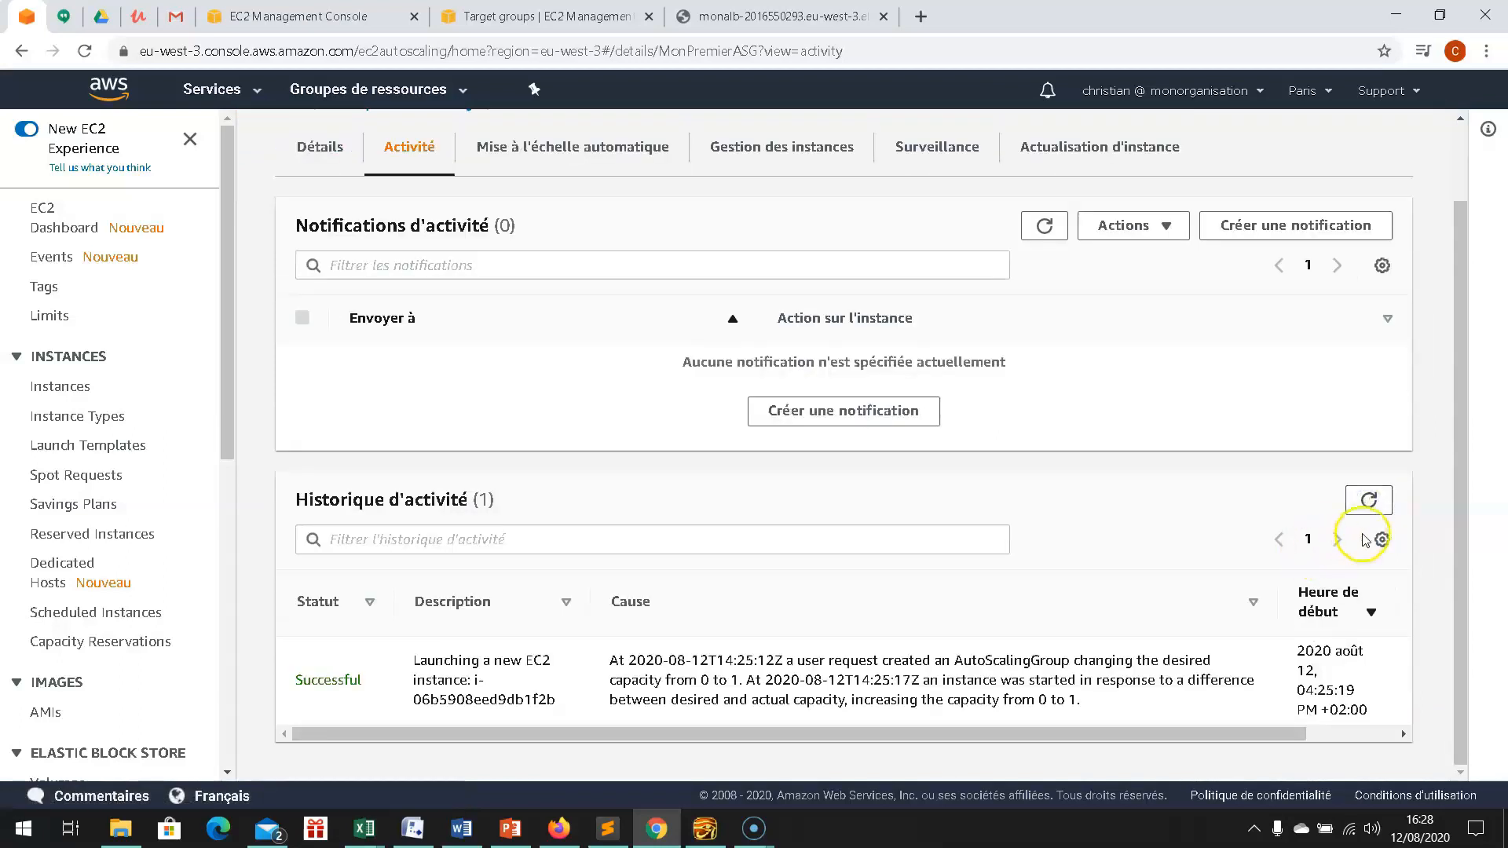
click(1379, 502)
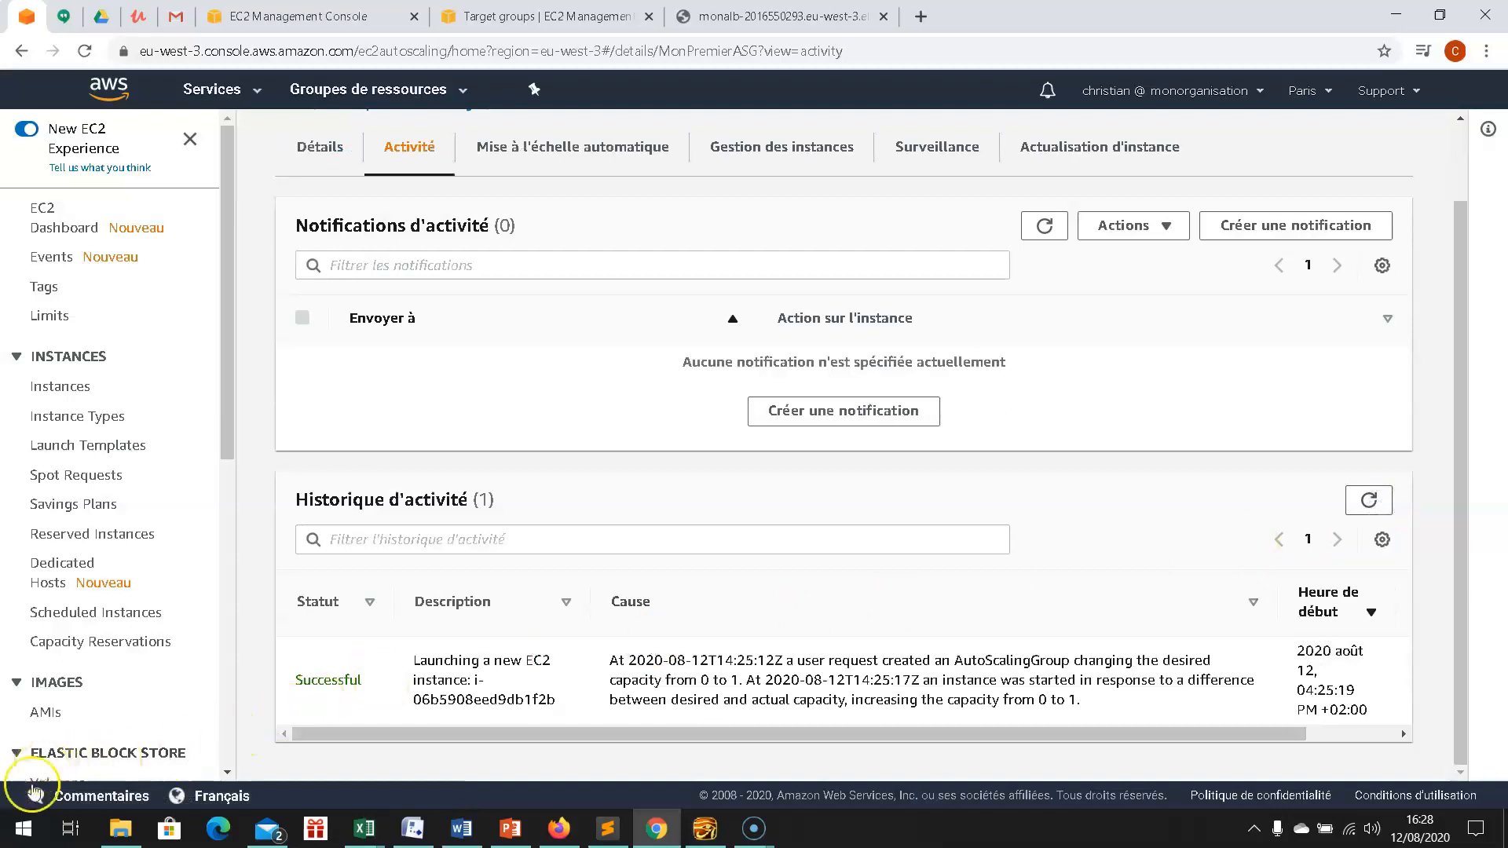
- Review the new instance launch in MonPremierASG's activity history and refresh the history to check the launch status
click(27, 818)
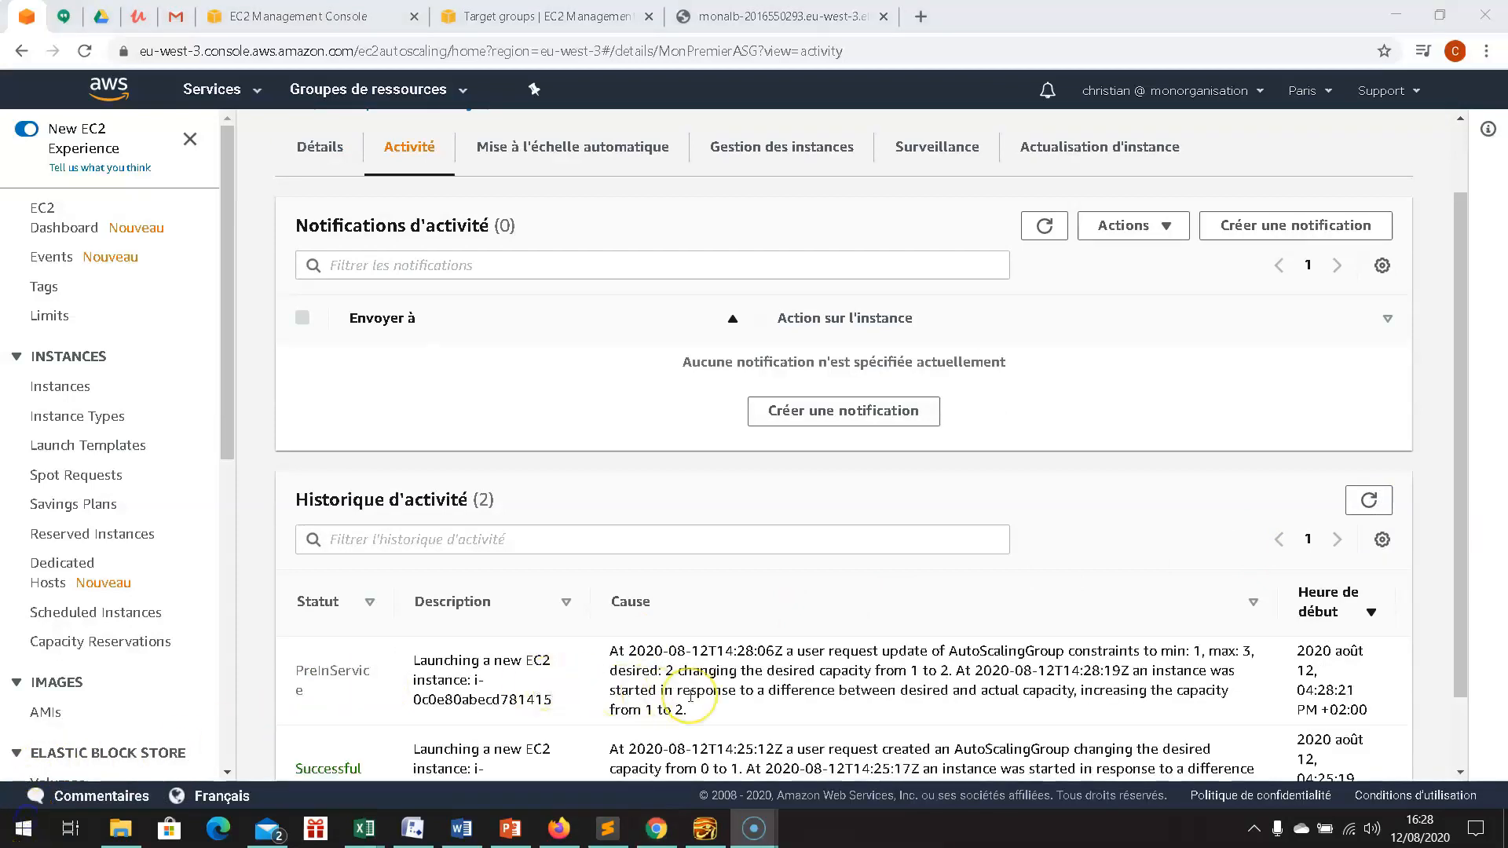
scroll(691, 696, down, 2)
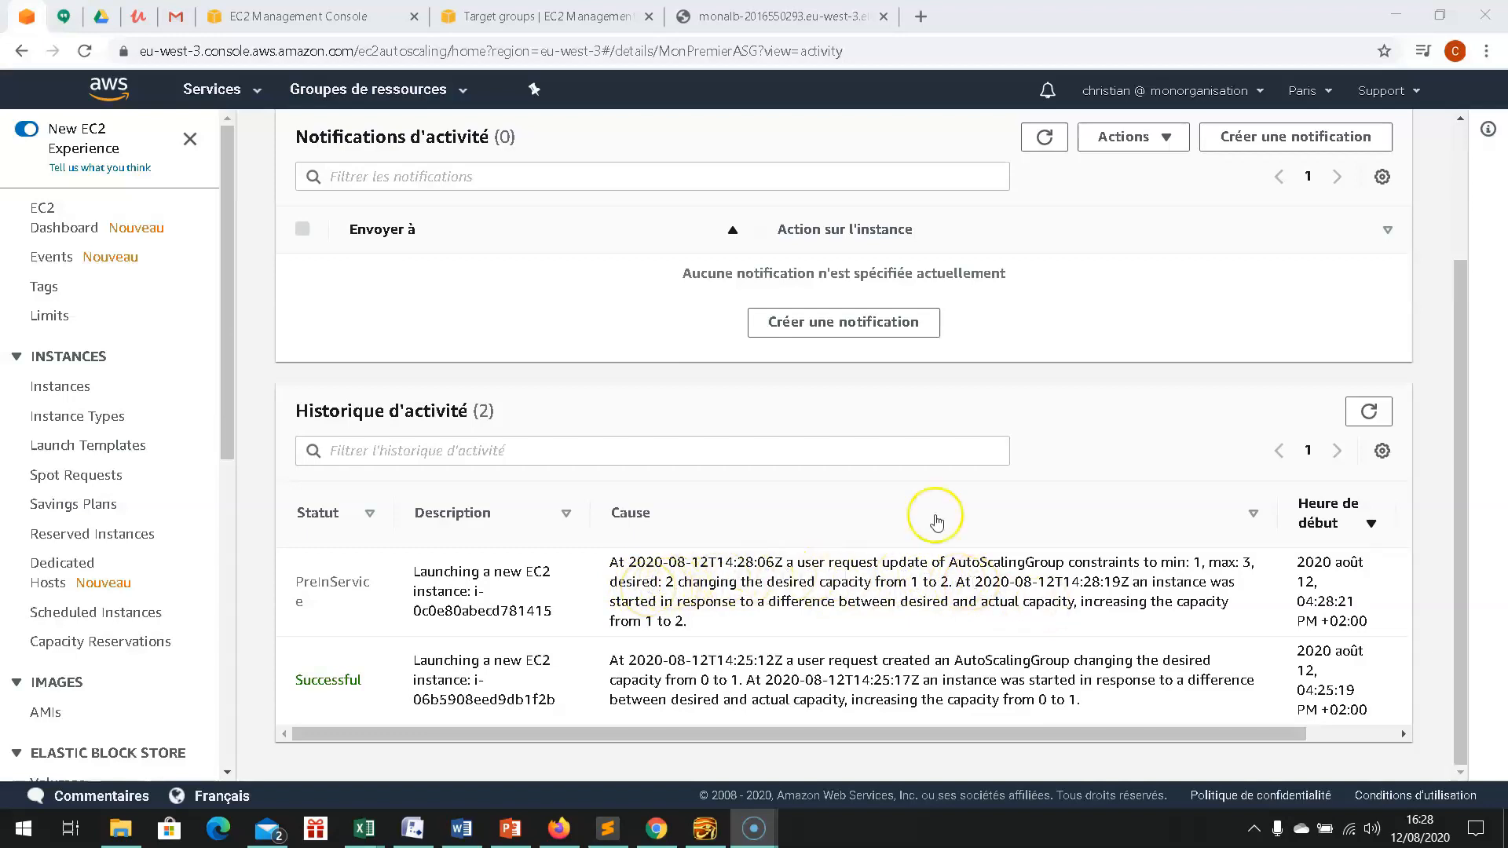
click(1368, 422)
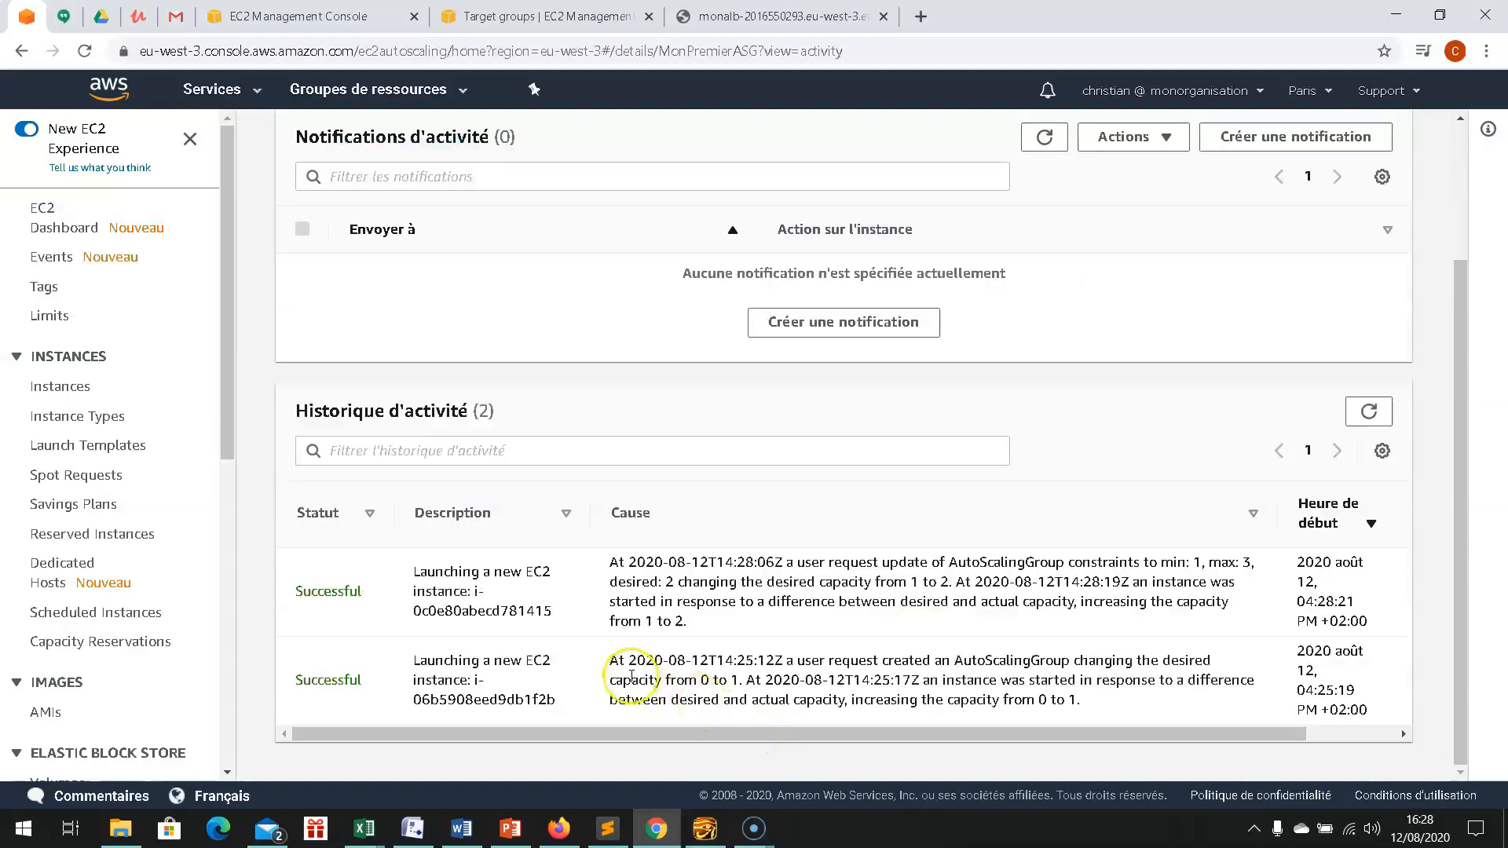
- Open MonPremierASG's details and review its capacity, launch template, load balancing and health check settings
scroll(609, 605, up, 2)
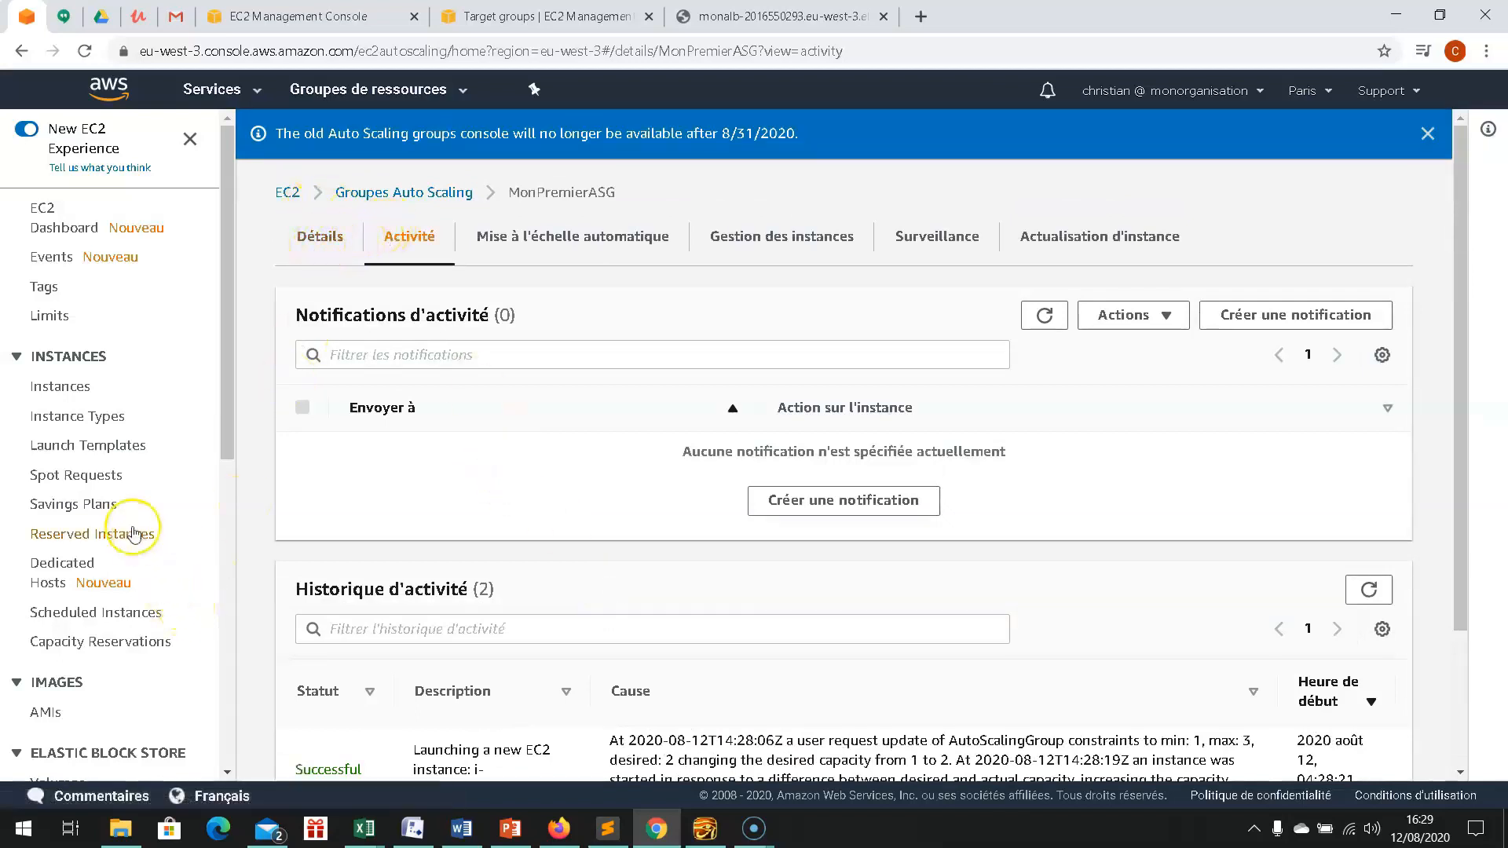
click(326, 245)
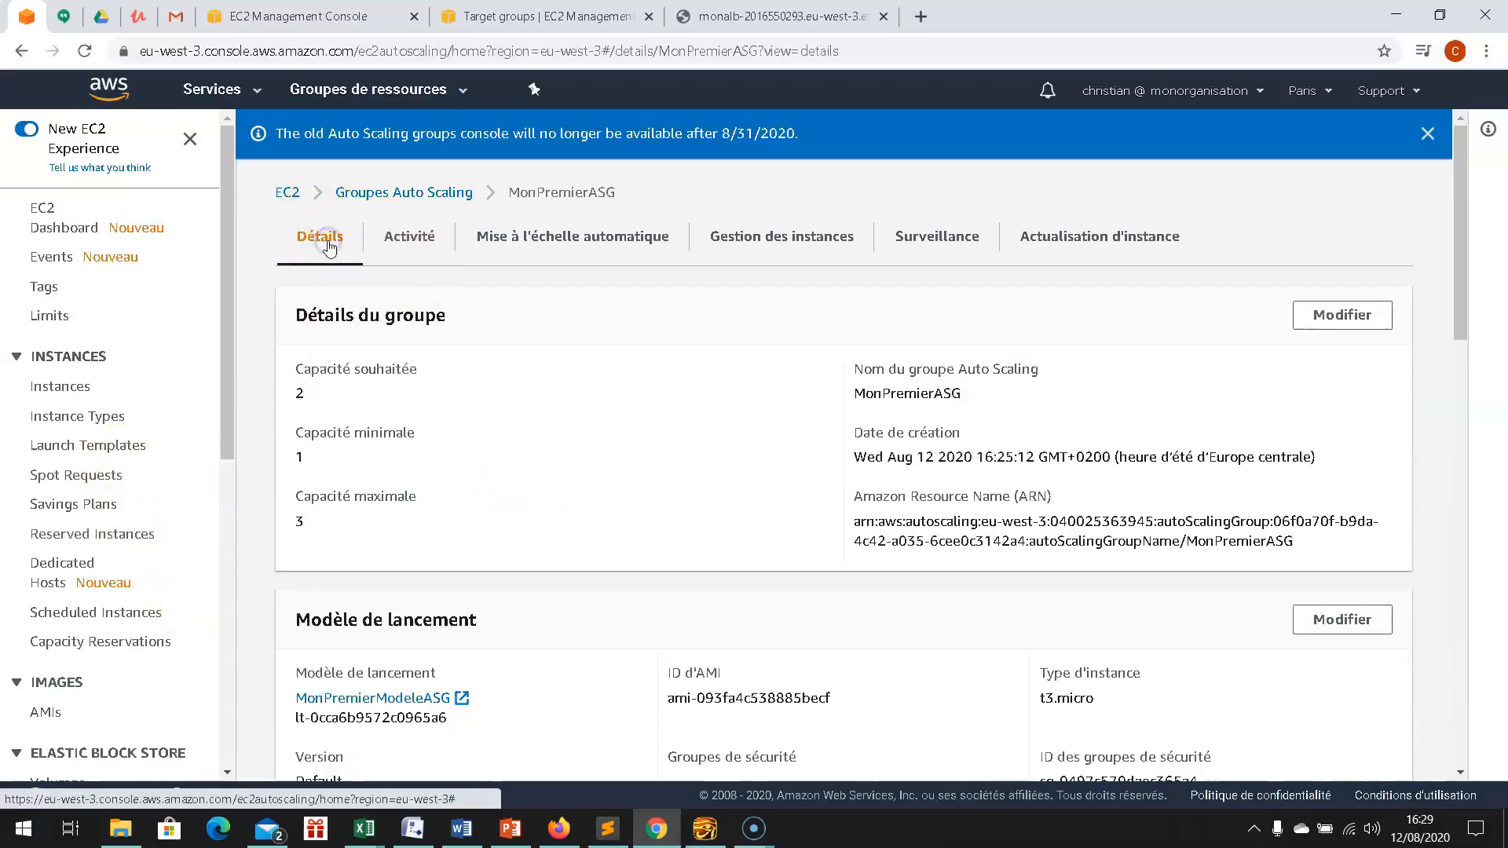
scroll(572, 535, down, 3)
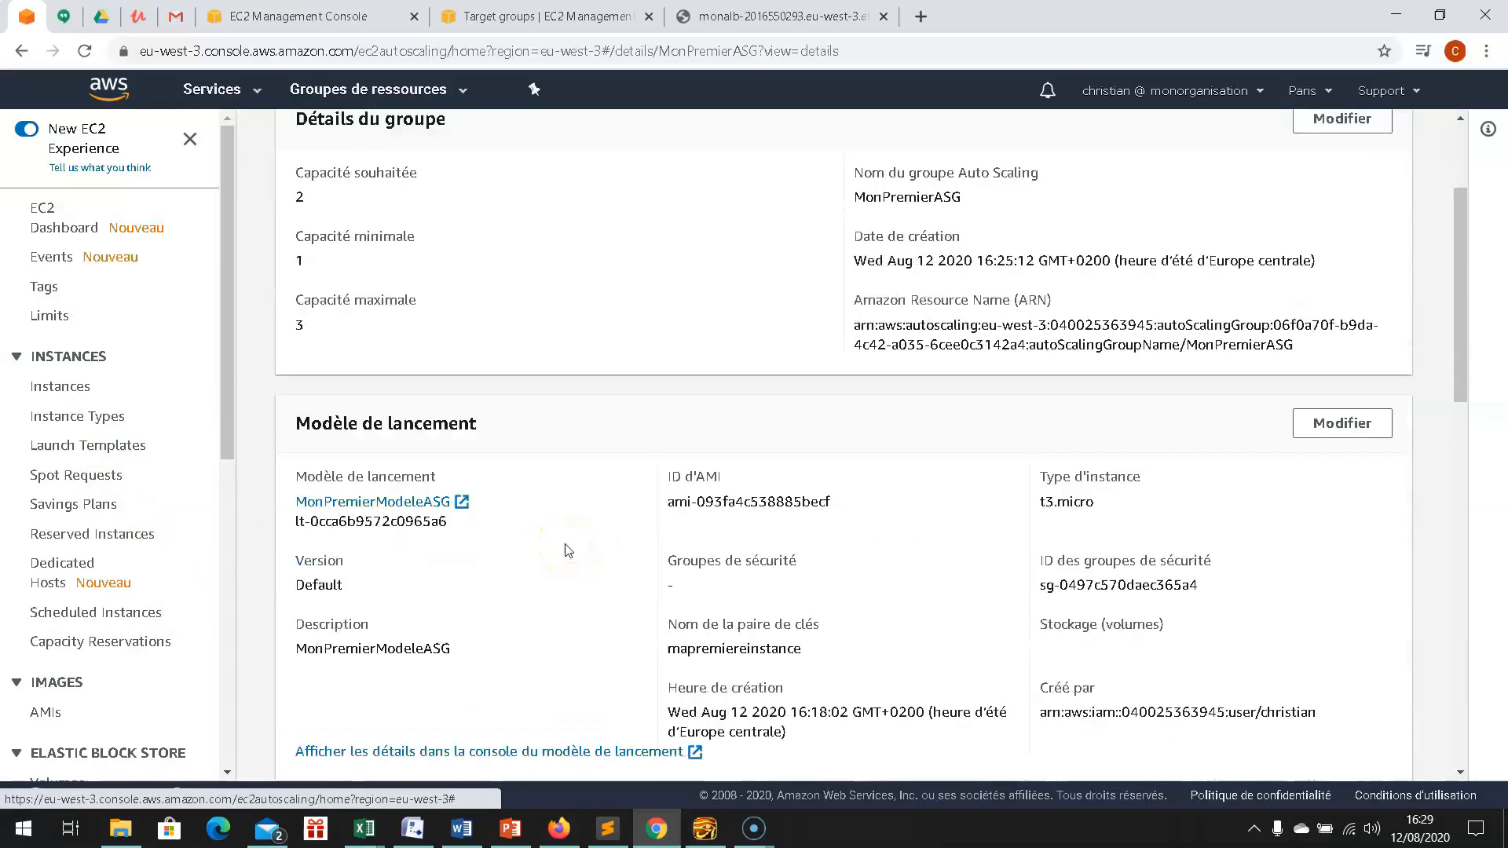
scroll(569, 550, down, 12)
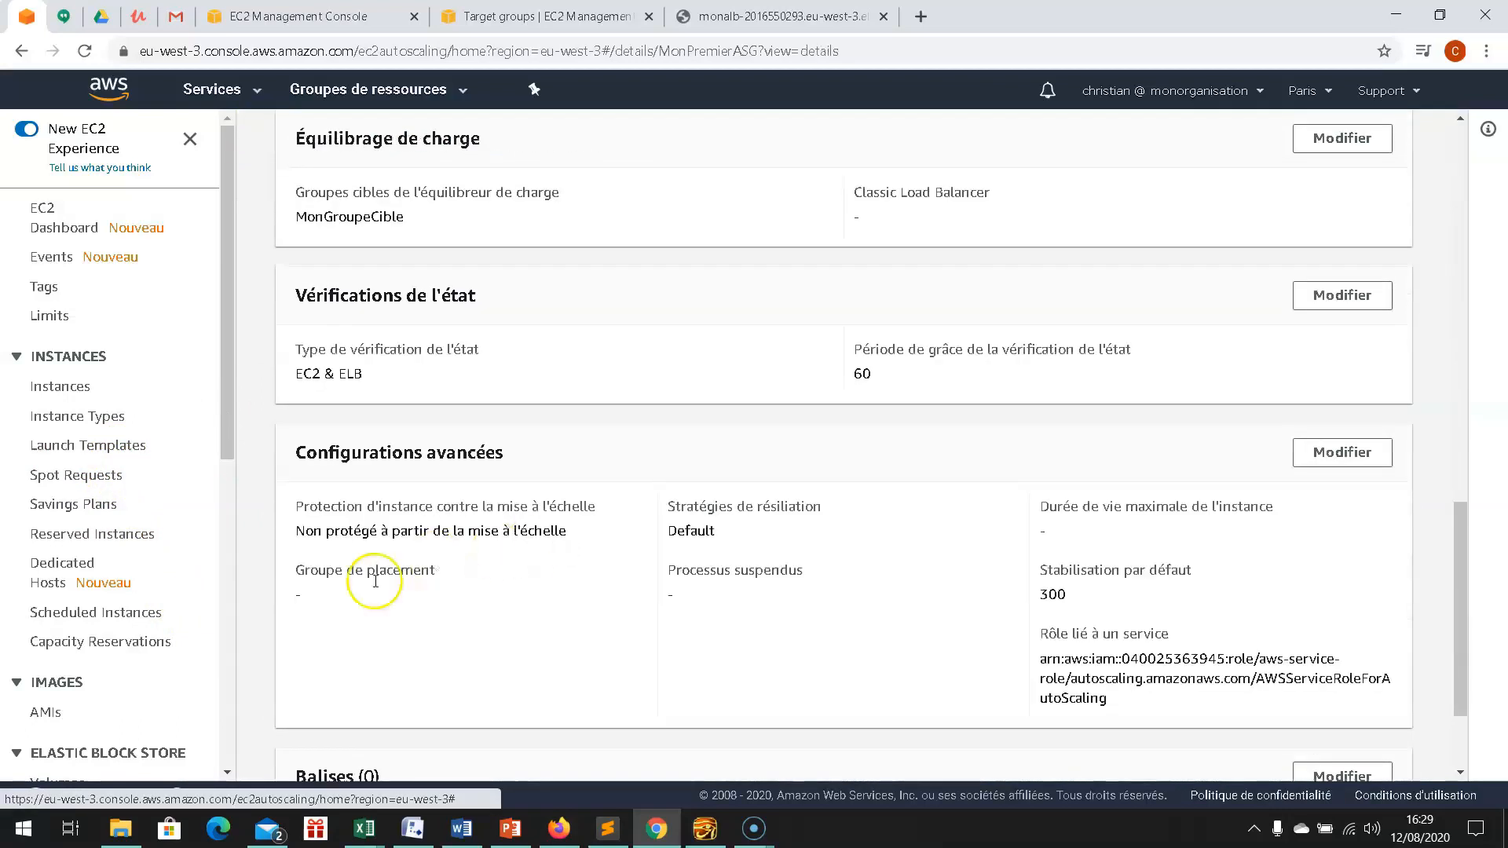
- Go to the target groups, open MonGroupeCible and check the health status of its registered targets
scroll(82, 667, down, 2)
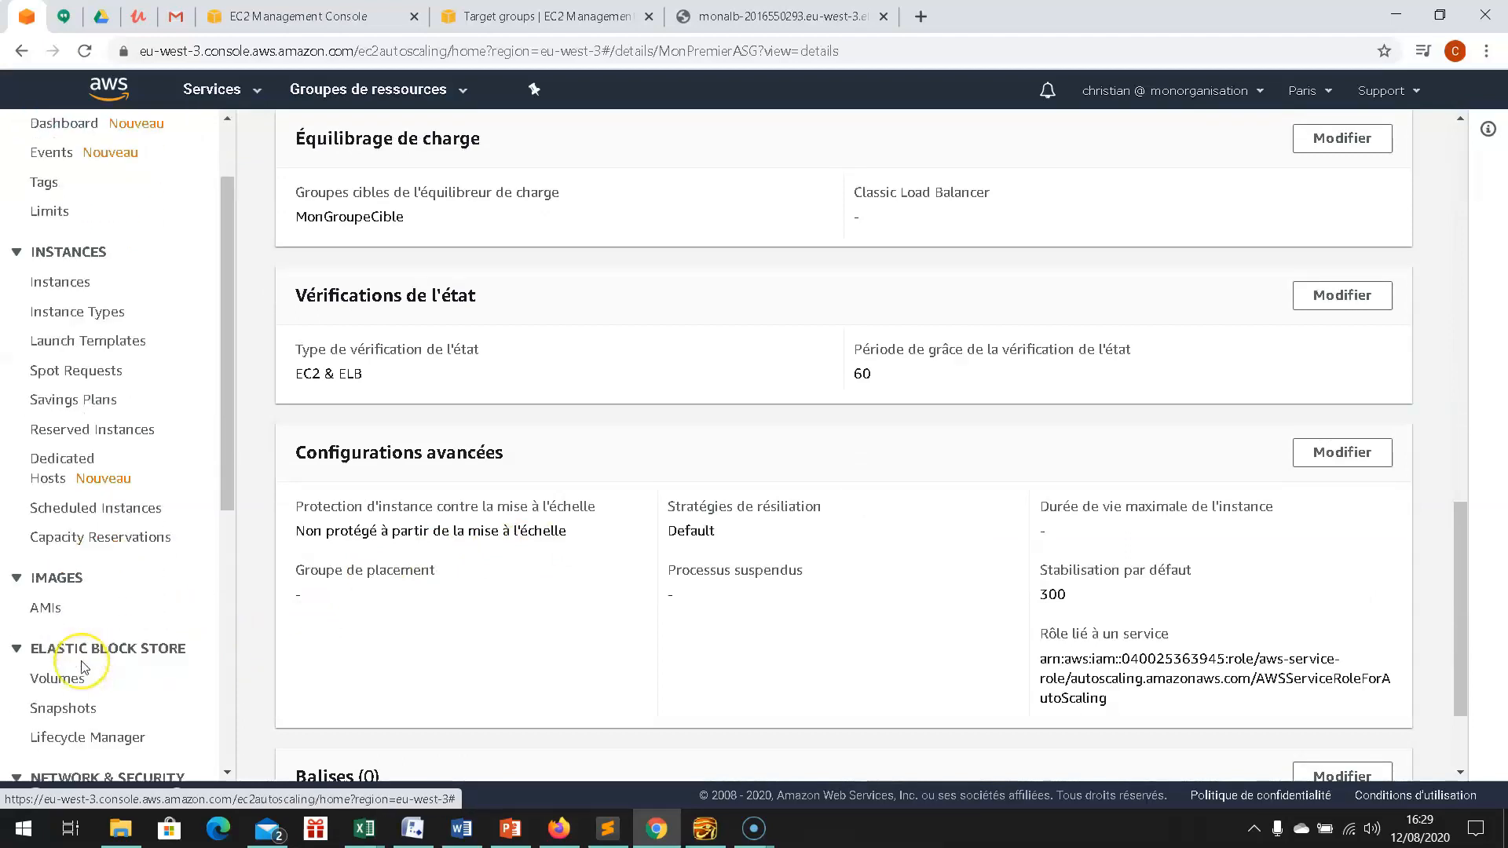
scroll(83, 666, down, 6)
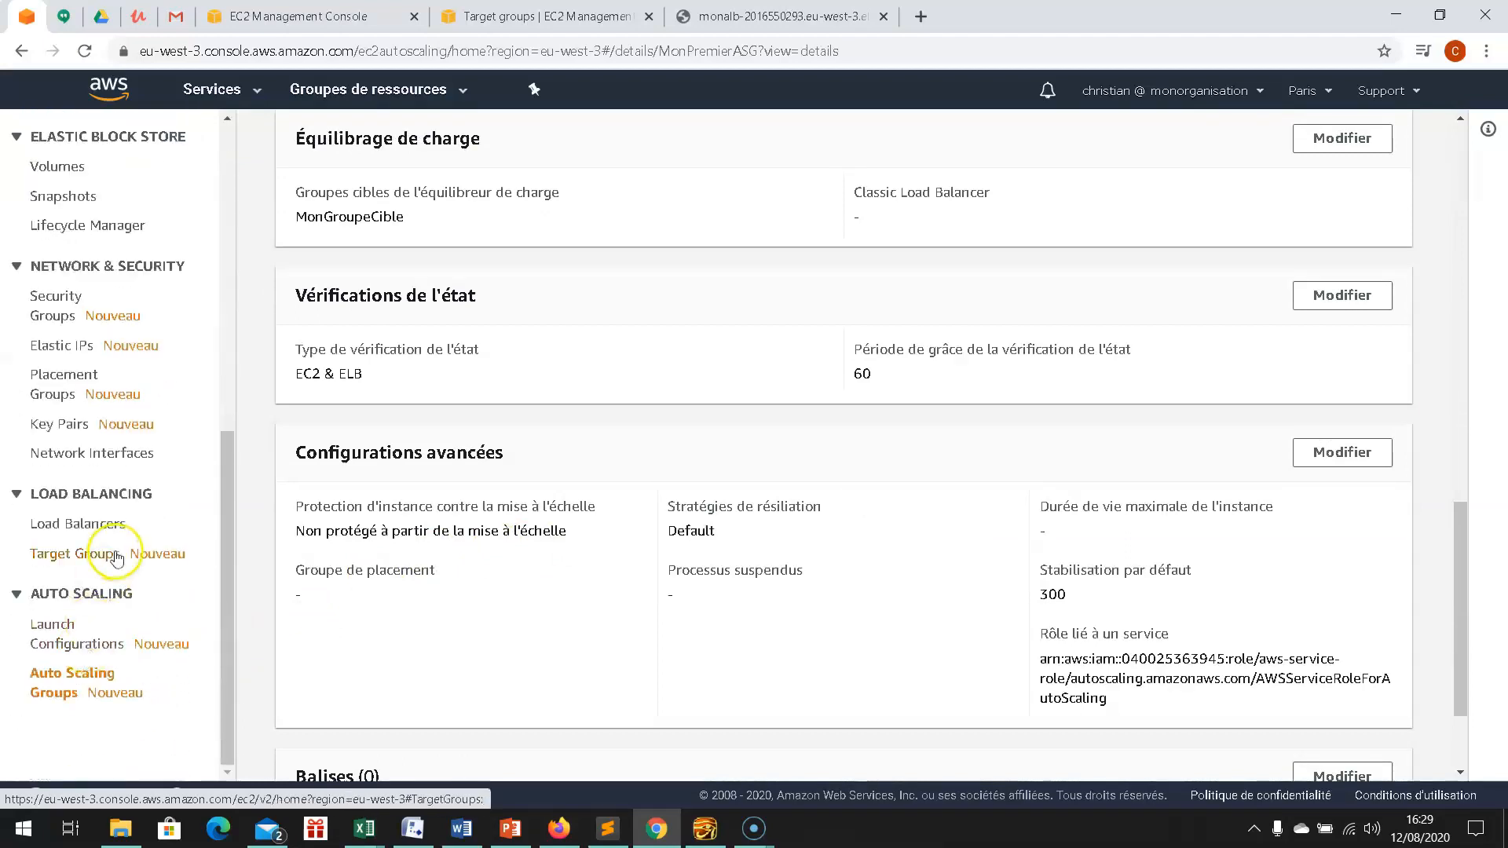
click(107, 564)
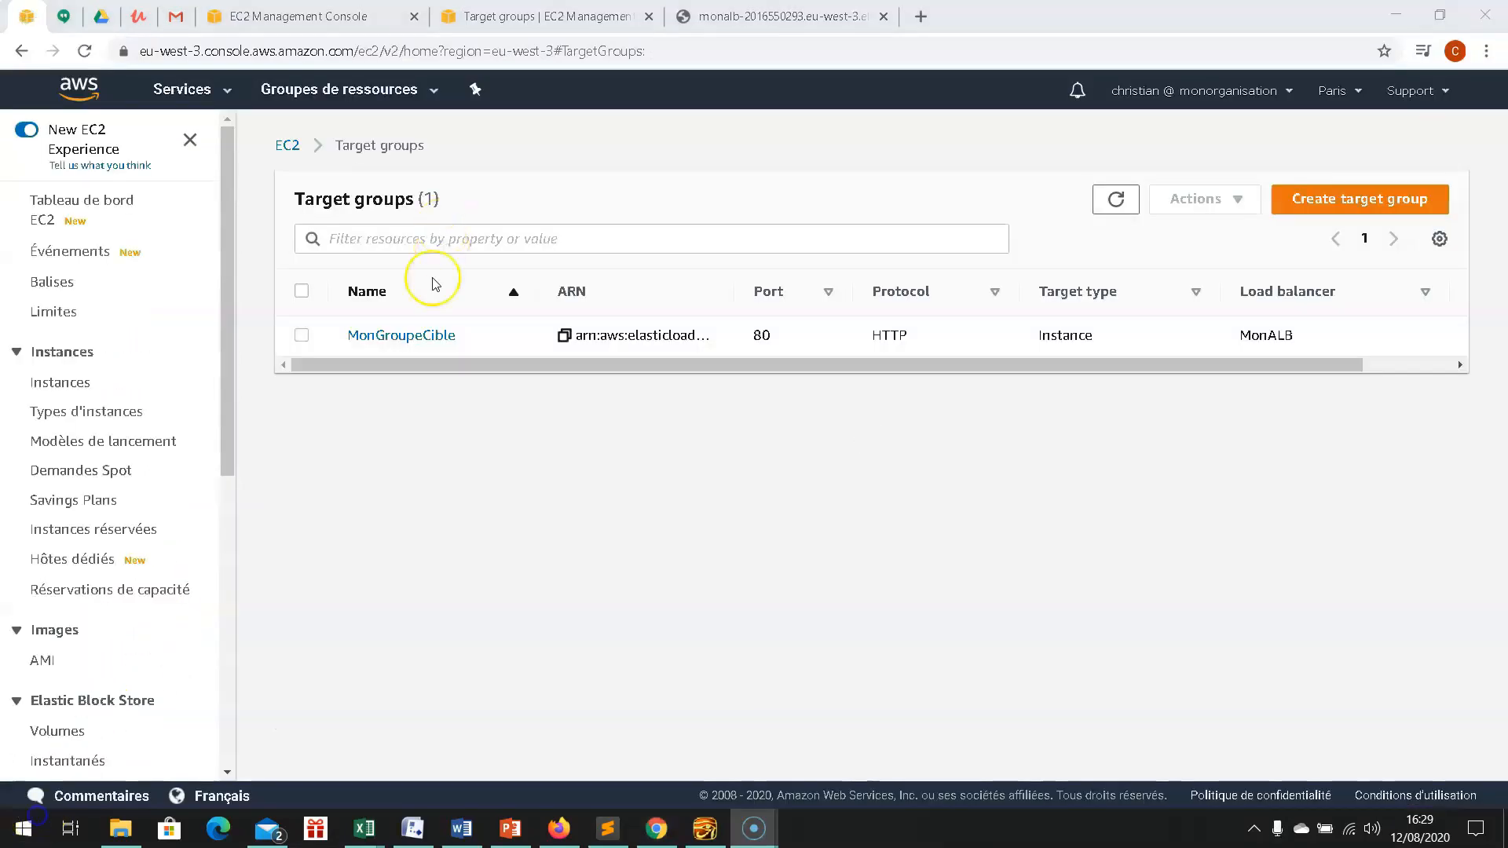
click(408, 338)
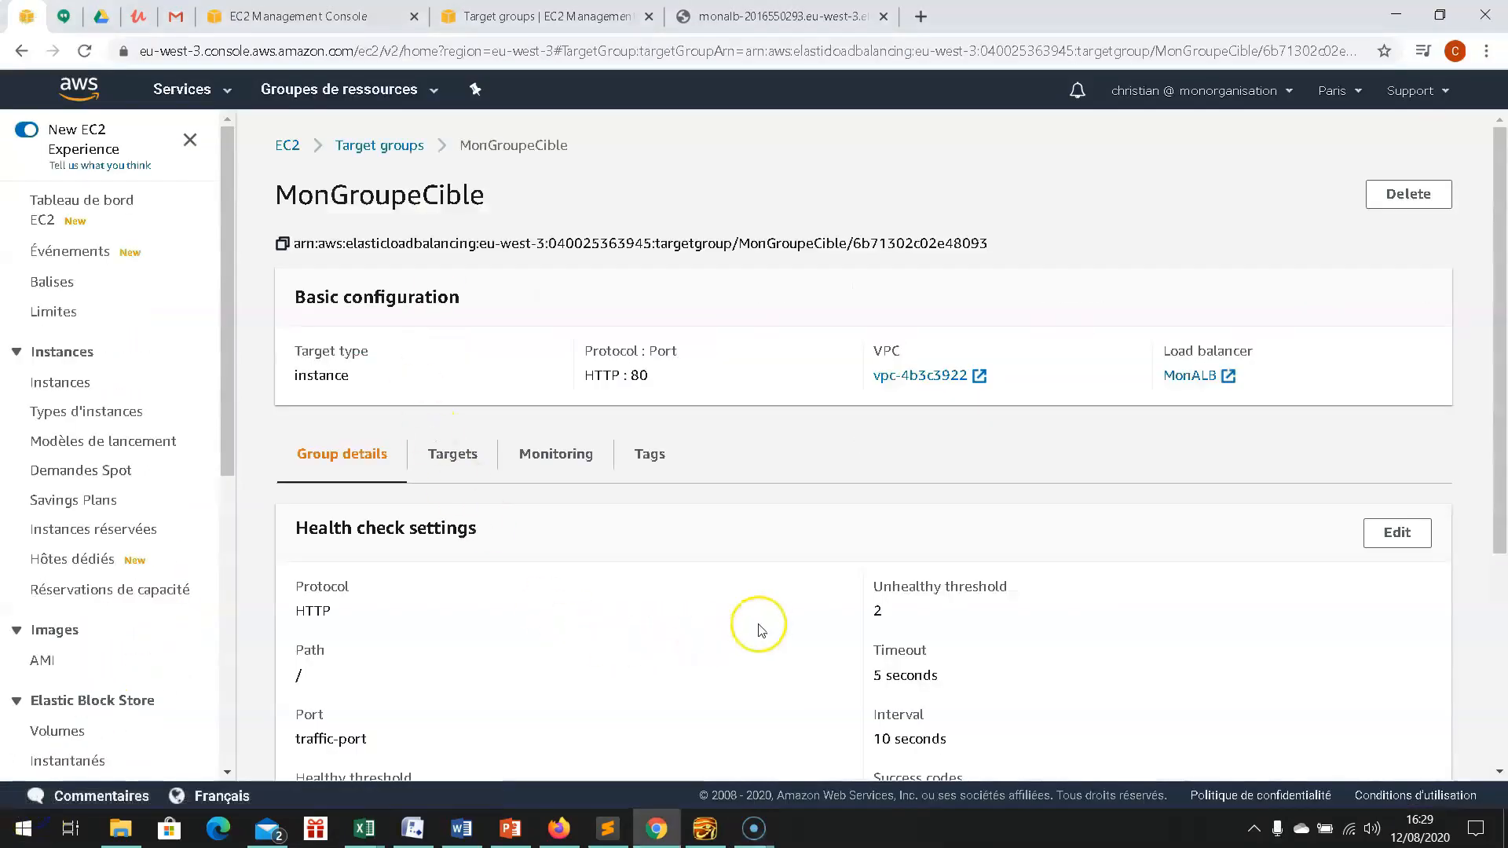
click(463, 455)
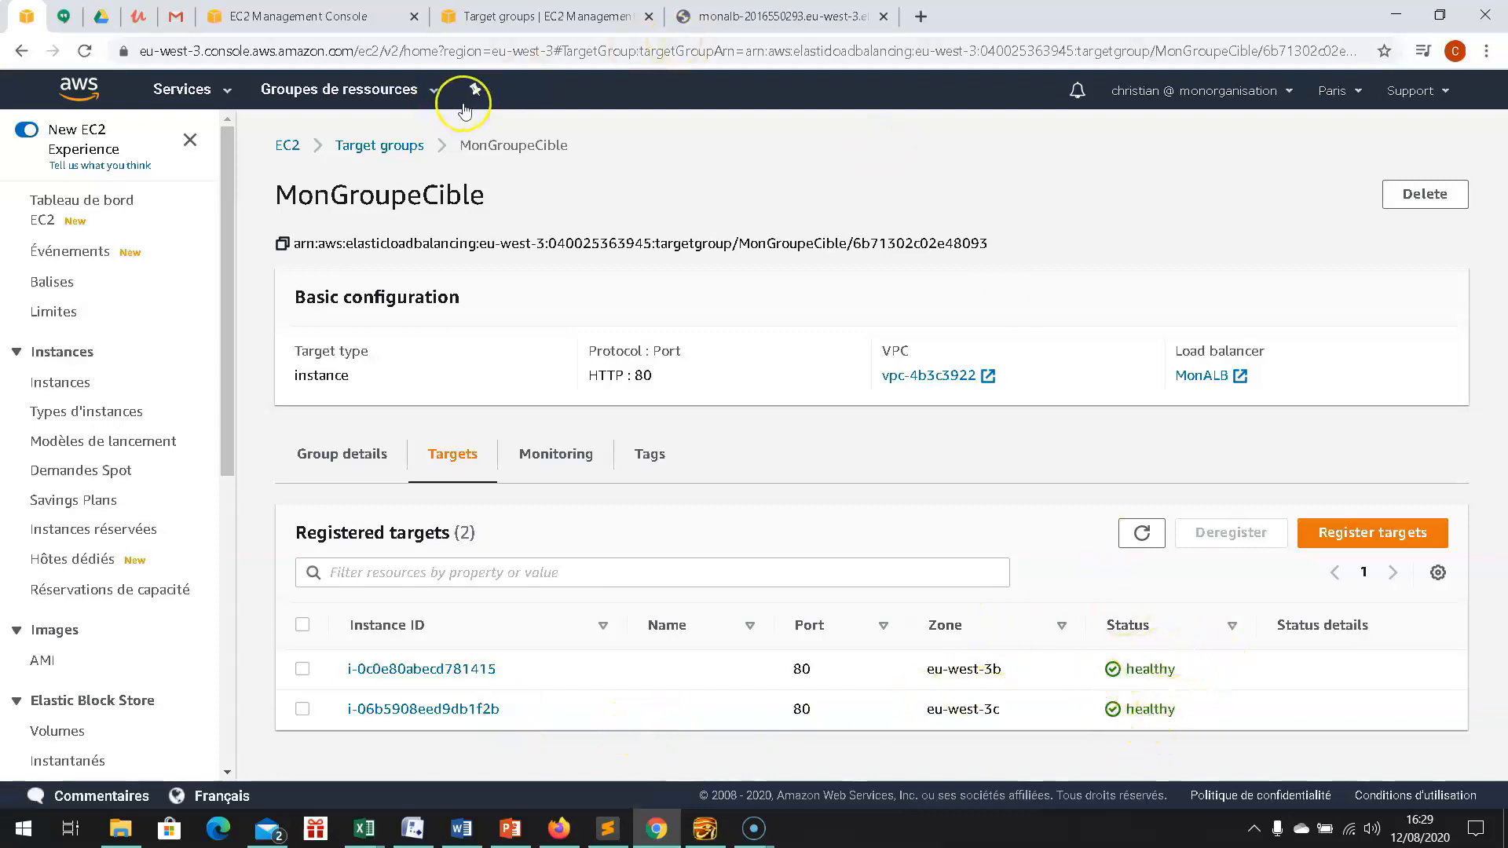
- Switch to the browser tab showing MonALB's DNS address and reload it repeatedly to check which servers respond
click(781, 19)
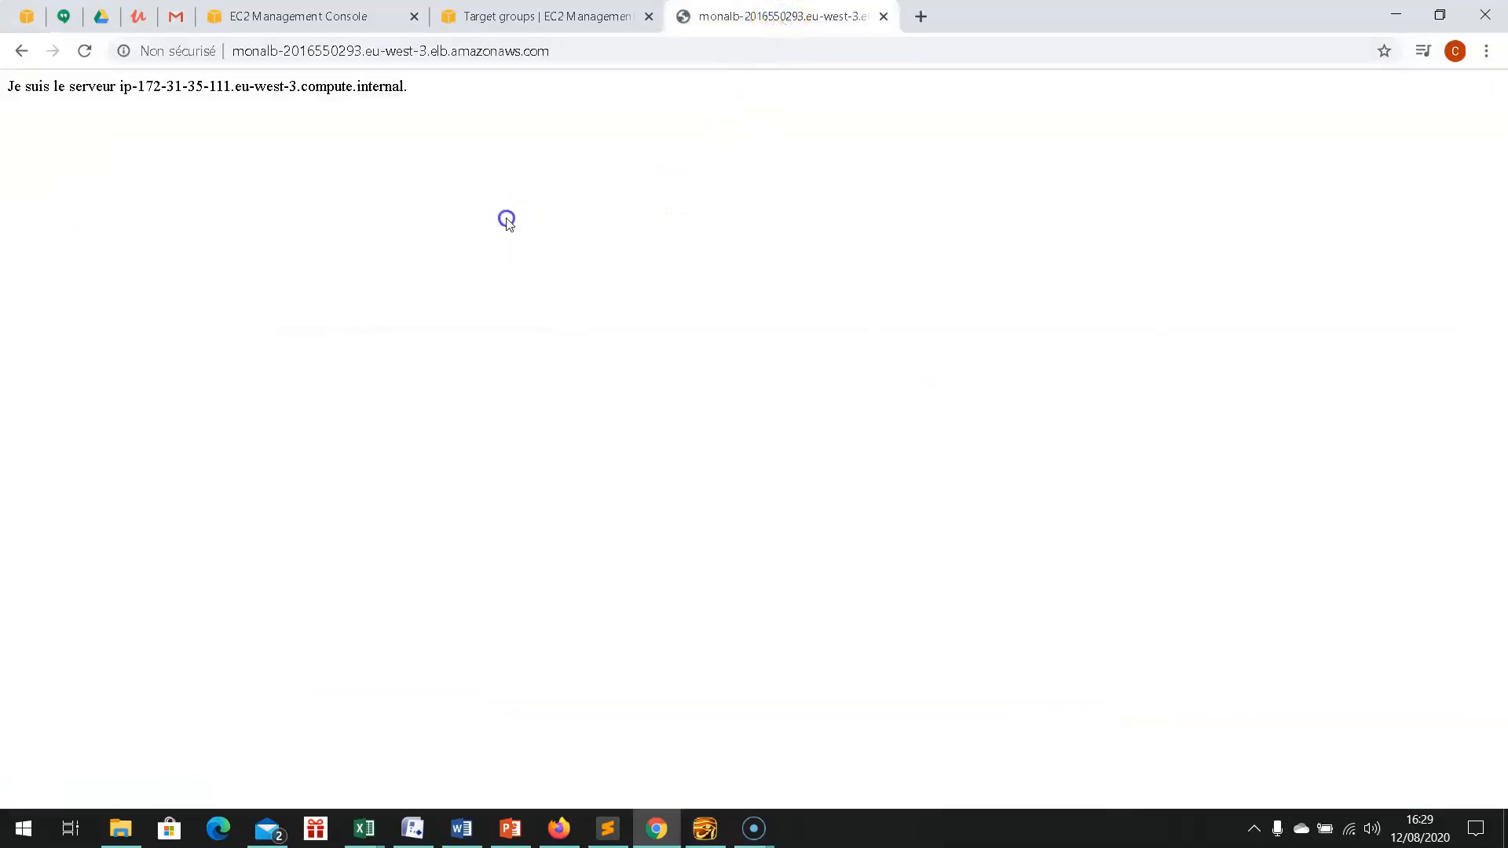
key(F5)
key(F5)
key(F5)
key(F5)
key(F5)
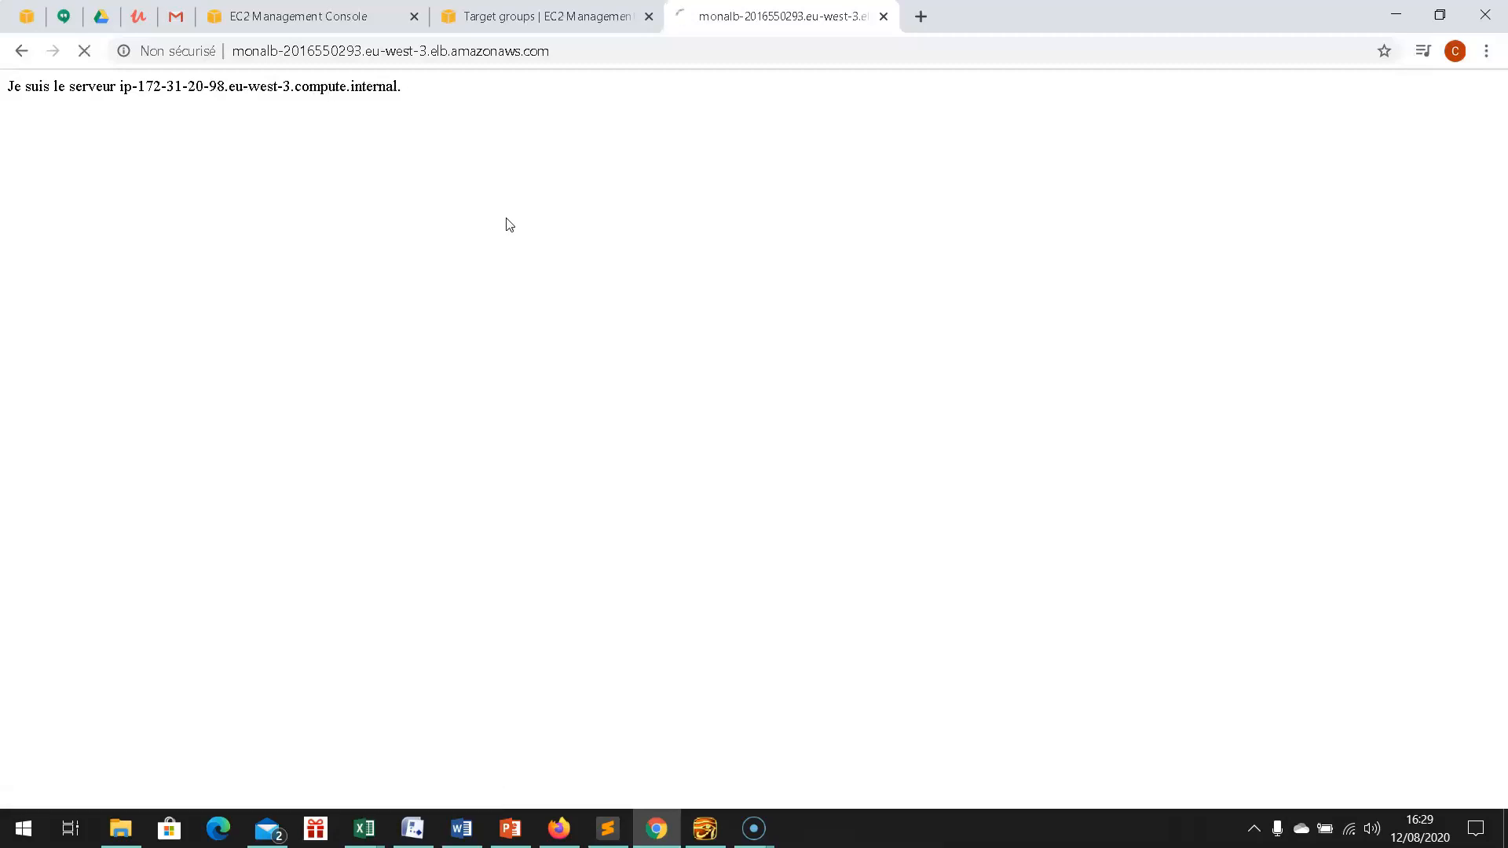
key(F5)
key(F5)
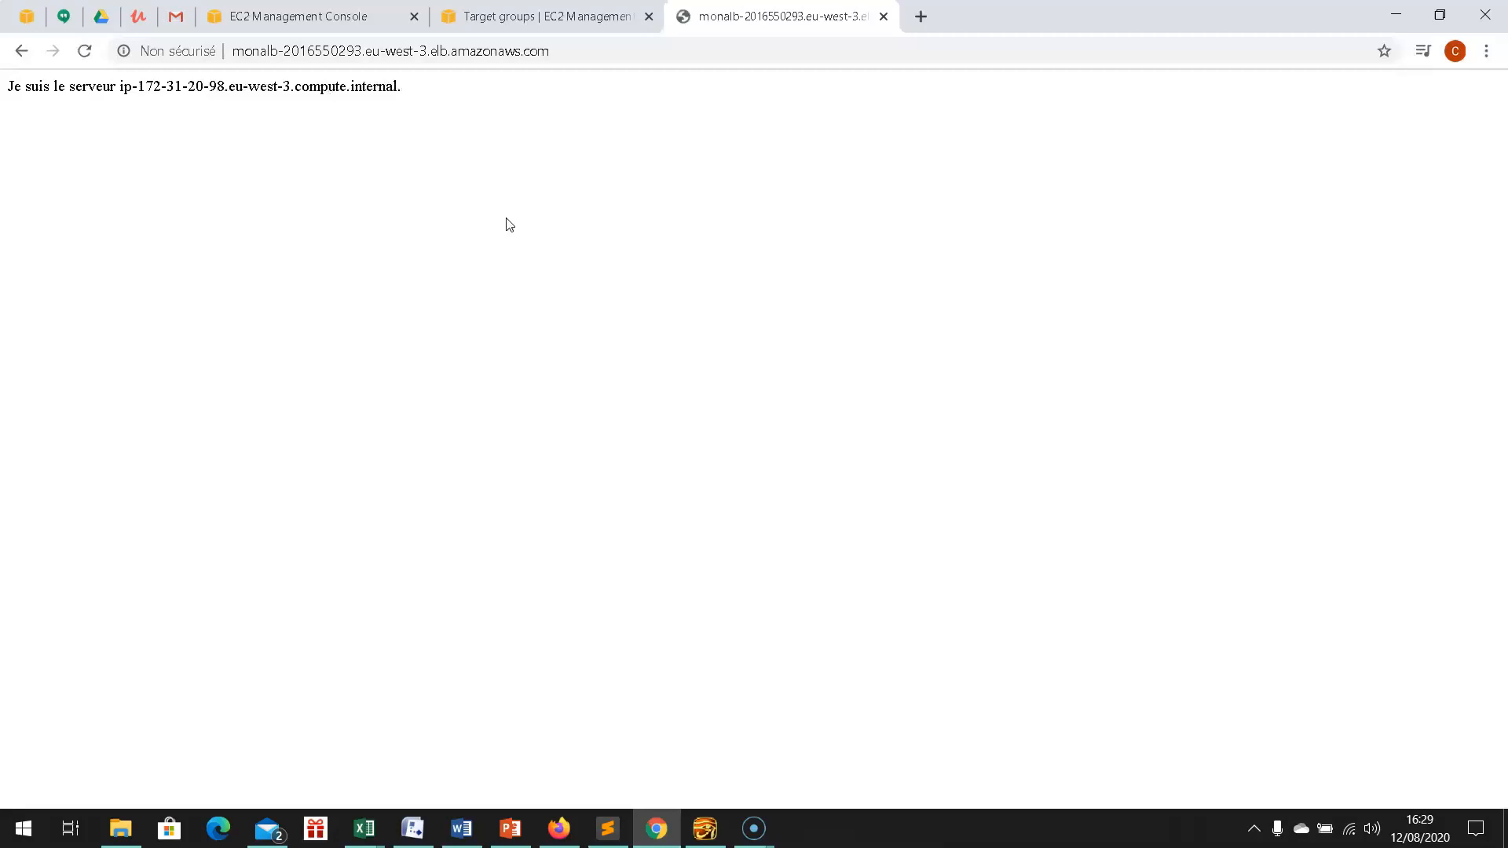